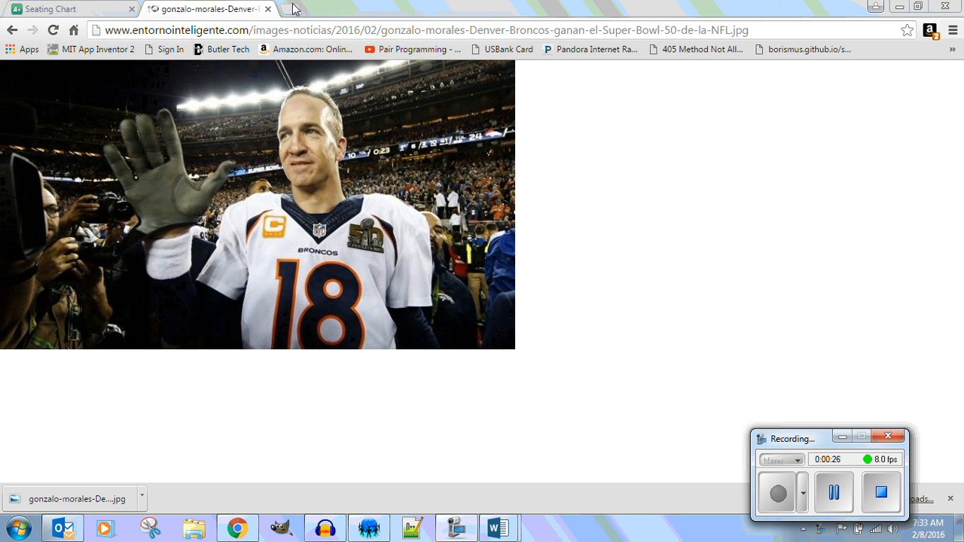
Return to the super bowl 50 image results and preview the related canmua.net handshake photo before going back to the web results.
click(11, 30)
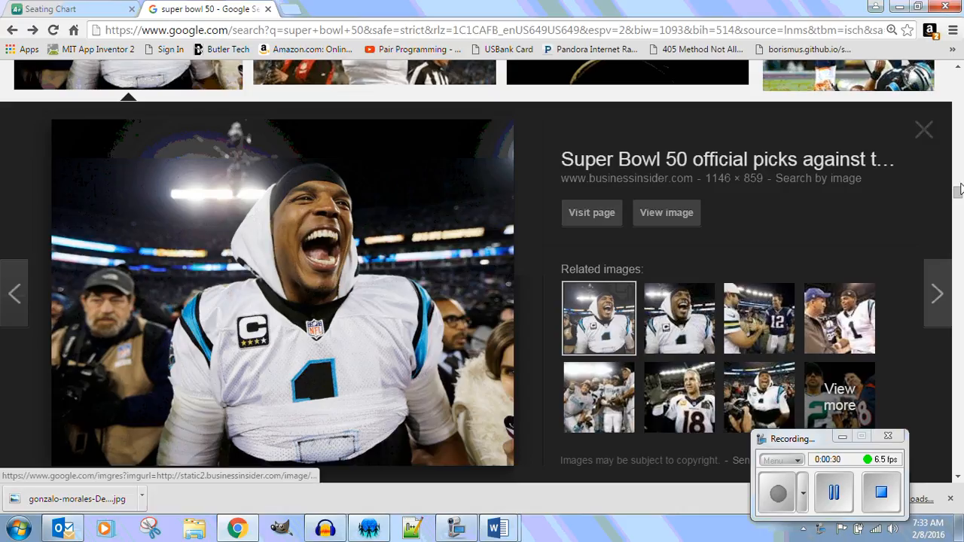
click(856, 319)
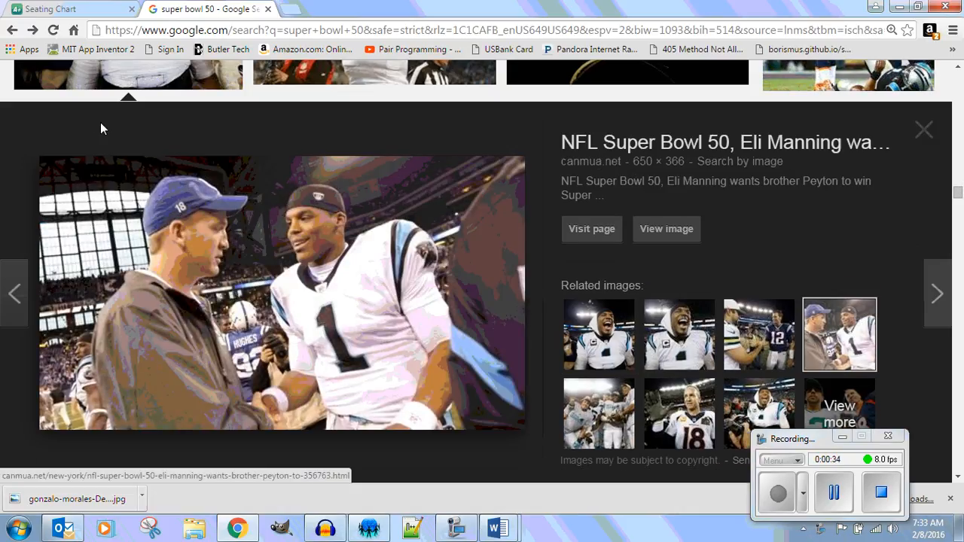
click(12, 31)
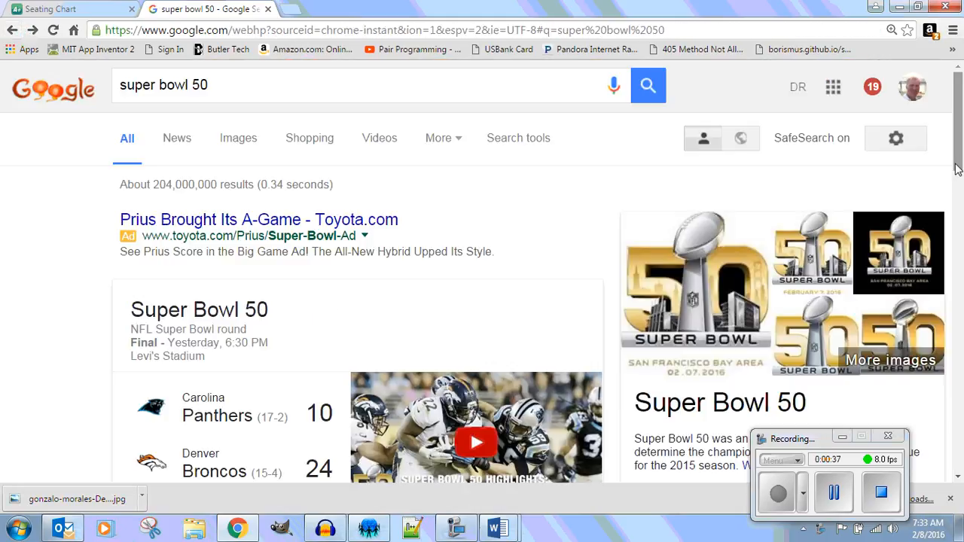
Search Google again for "super bowl 50" and show the image results.
click(248, 85)
key(Return)
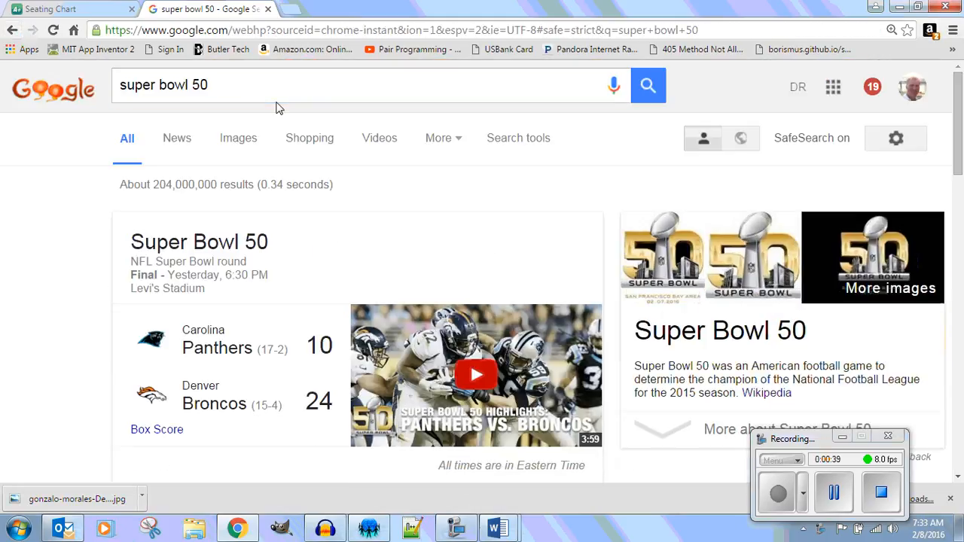
click(235, 142)
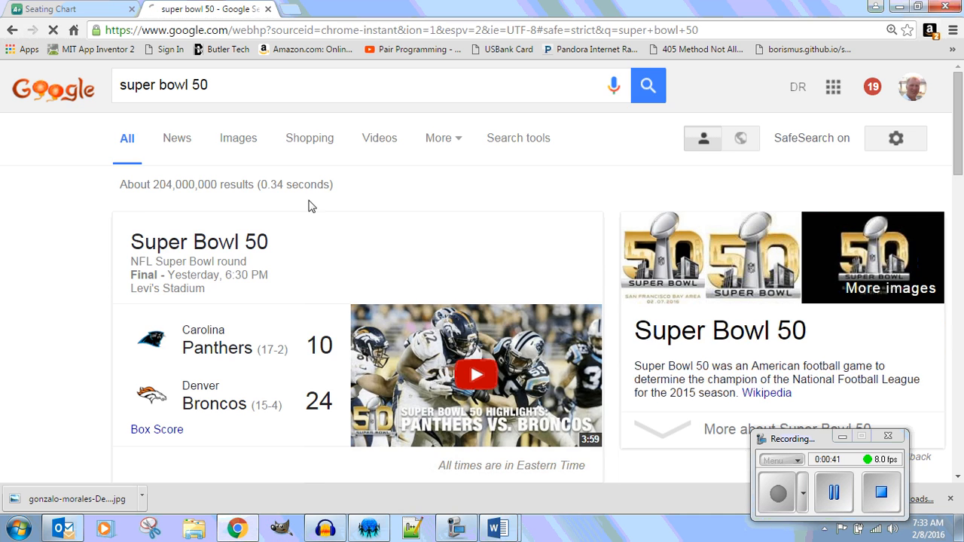
Browse the super bowl 50 image results for a second photo to use.
scroll(555, 222, down, 3)
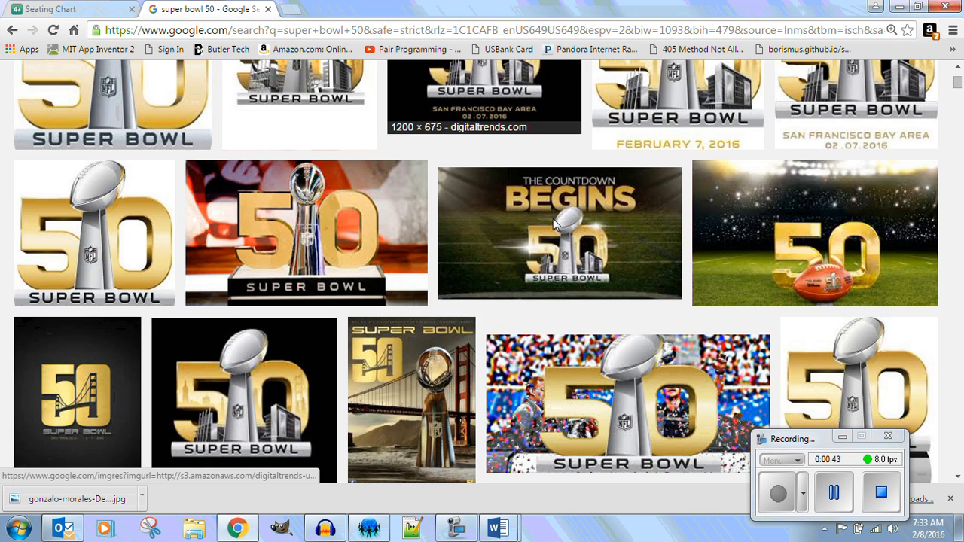
scroll(556, 223, down, 5)
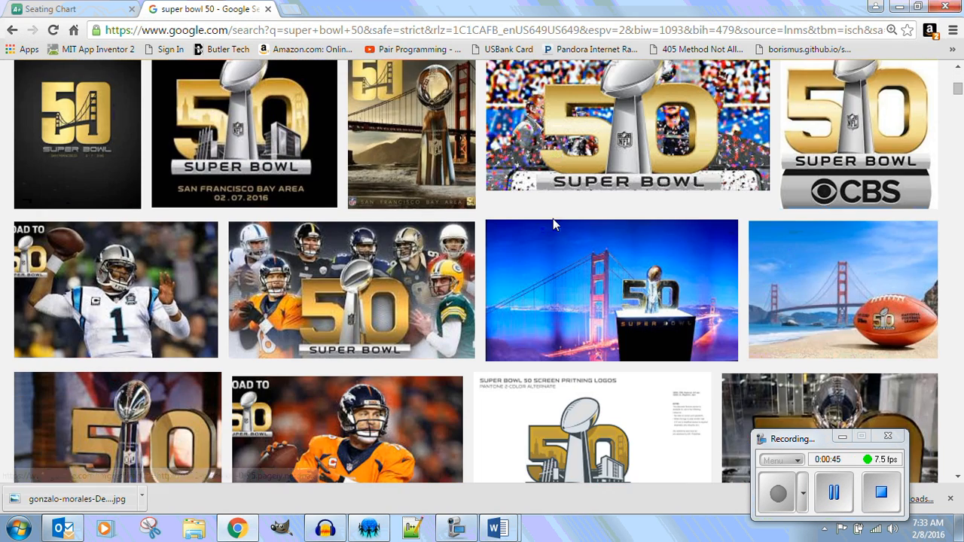
scroll(556, 223, down, 5)
scroll(555, 224, down, 15)
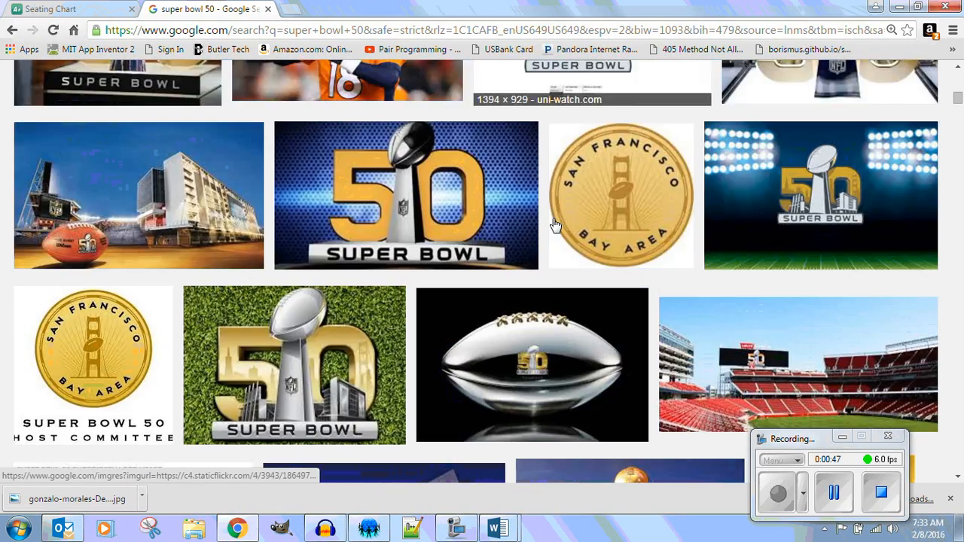
scroll(555, 224, down, 10)
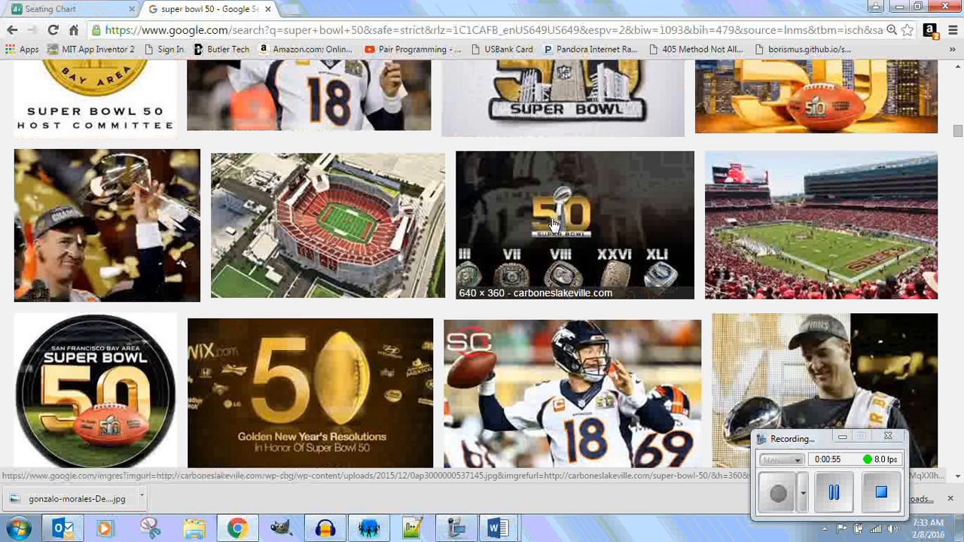
scroll(552, 224, down, 15)
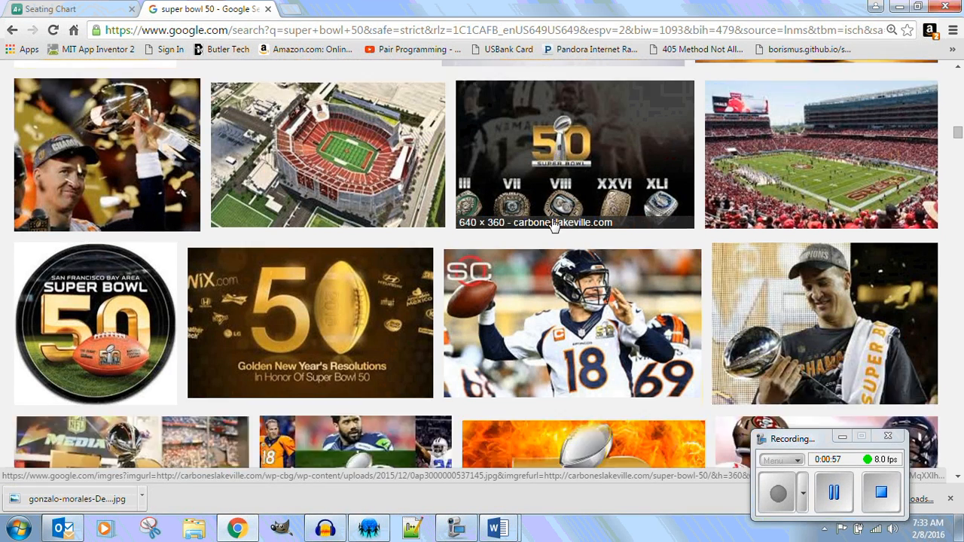
scroll(549, 228, up, 5)
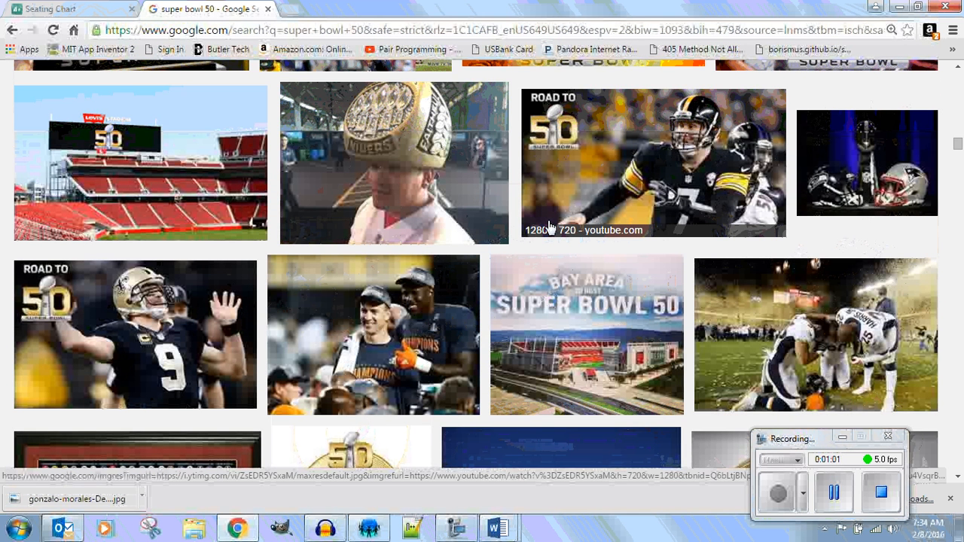
scroll(550, 227, down, 1)
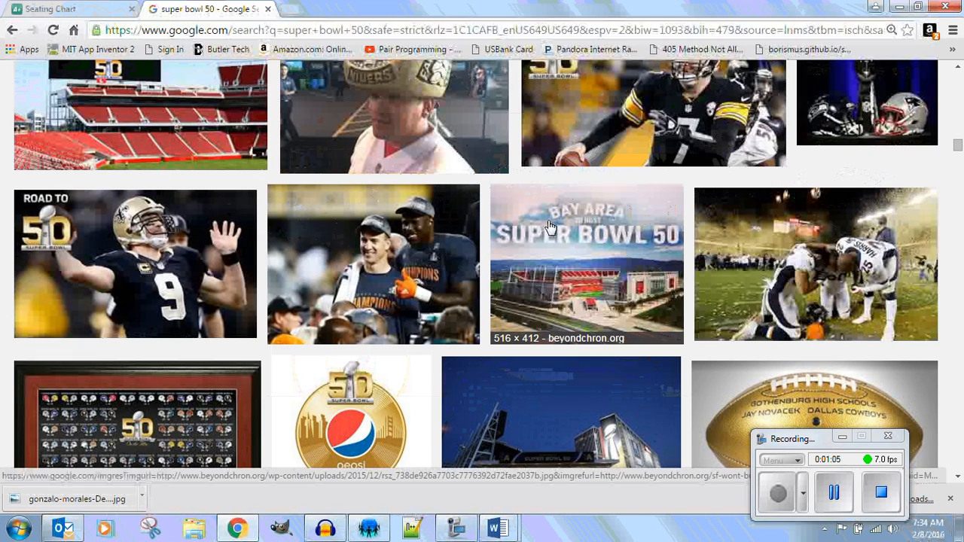
scroll(549, 228, down, 12)
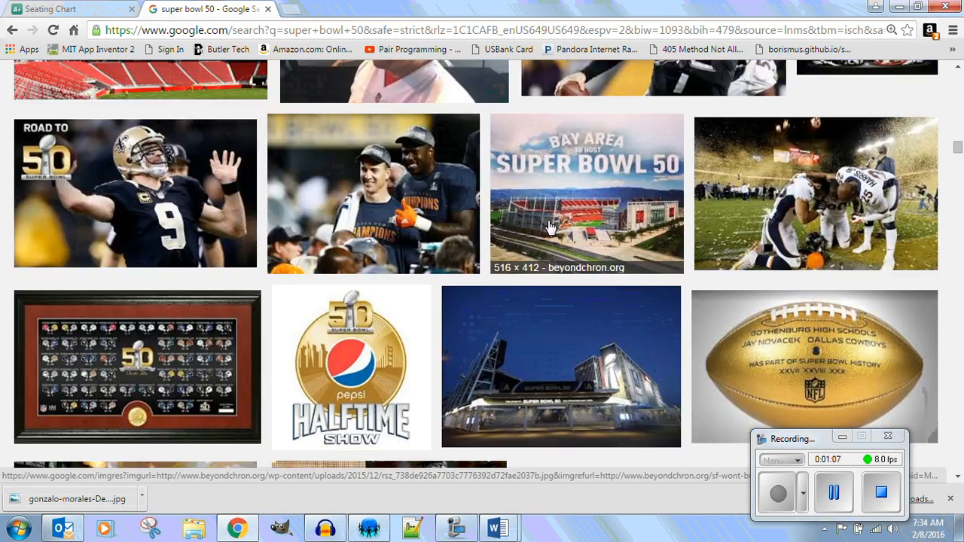
scroll(547, 229, down, 4)
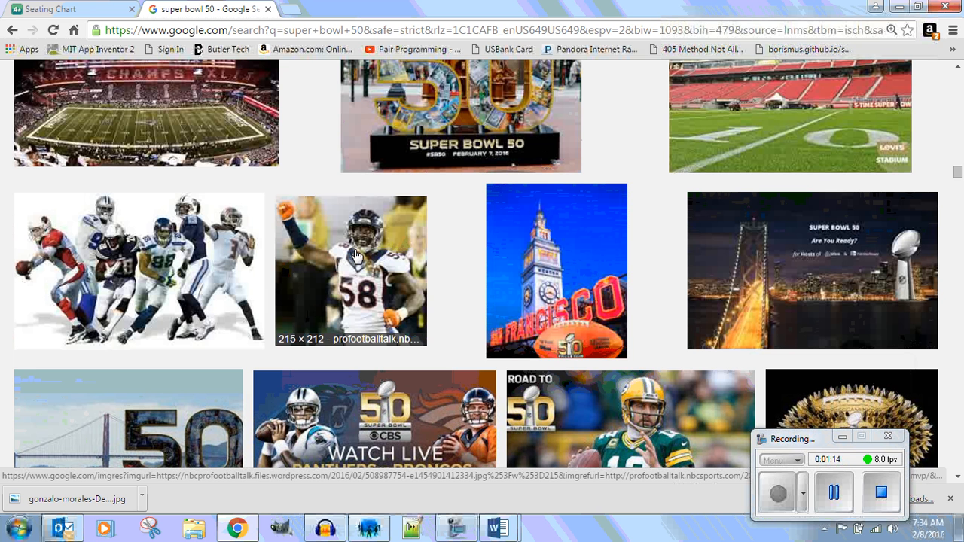
scroll(365, 262, down, 6)
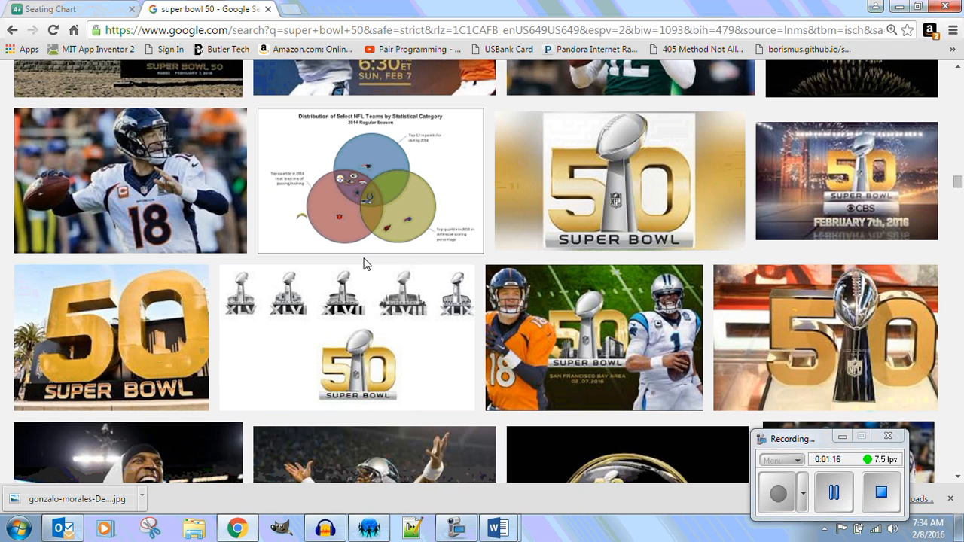
scroll(365, 264, down, 1)
scroll(365, 265, down, 3)
scroll(364, 266, down, 3)
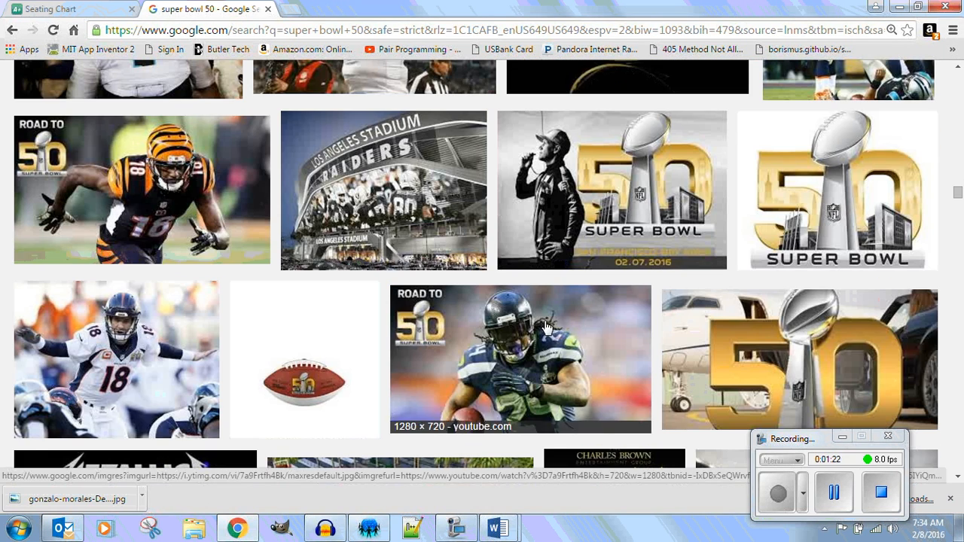
scroll(547, 329, down, 6)
scroll(547, 328, down, 5)
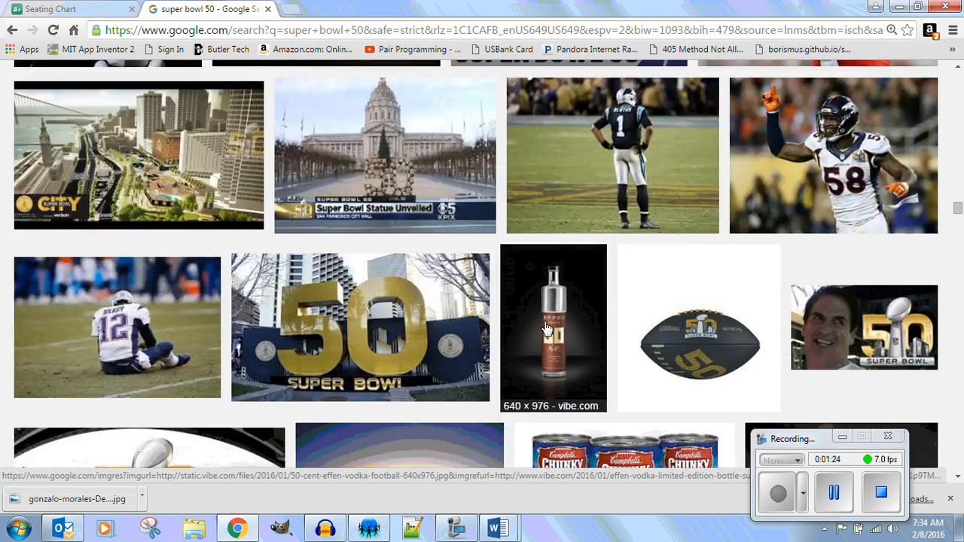
scroll(543, 329, down, 4)
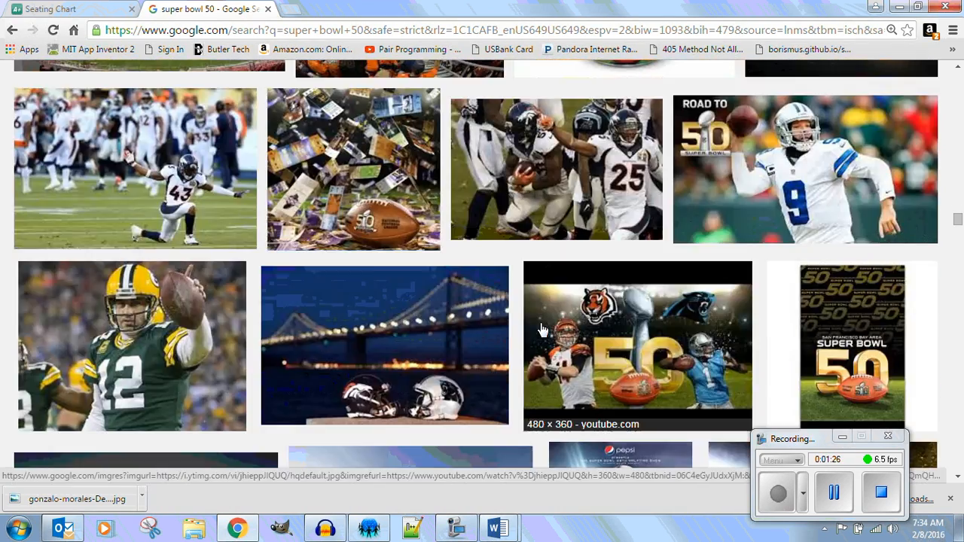
scroll(543, 329, up, 5)
scroll(541, 328, up, 10)
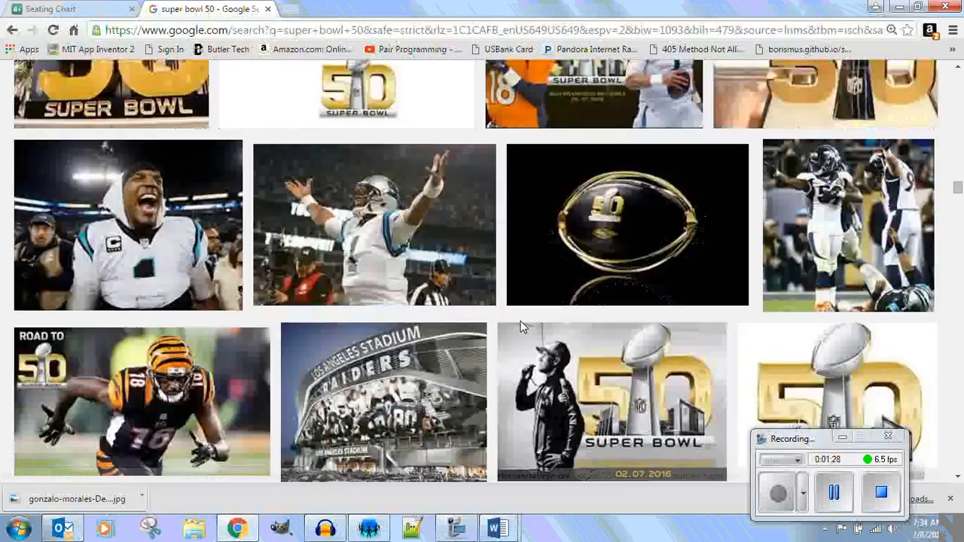
scroll(521, 321, up, 5)
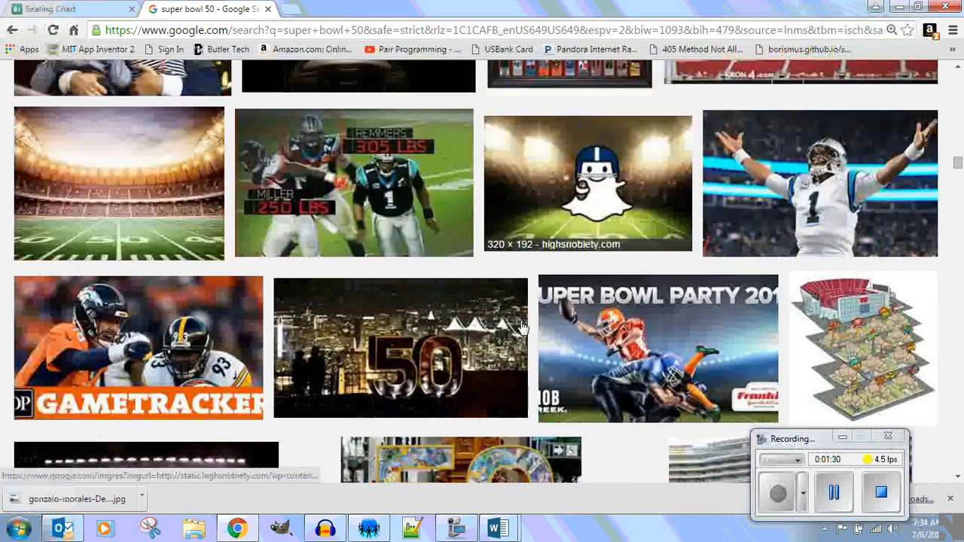
scroll(523, 328, down, 3)
scroll(523, 328, up, 1)
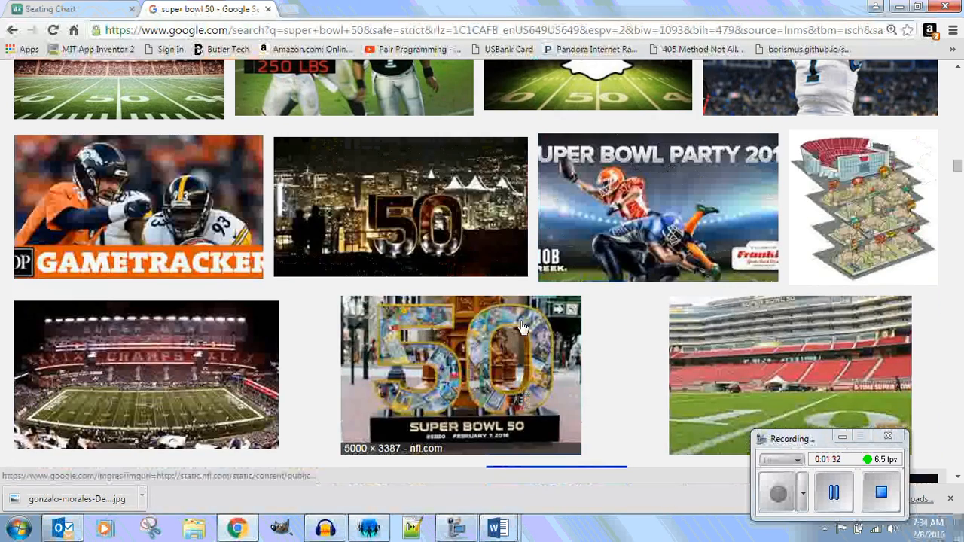
scroll(523, 329, up, 3)
scroll(523, 328, up, 8)
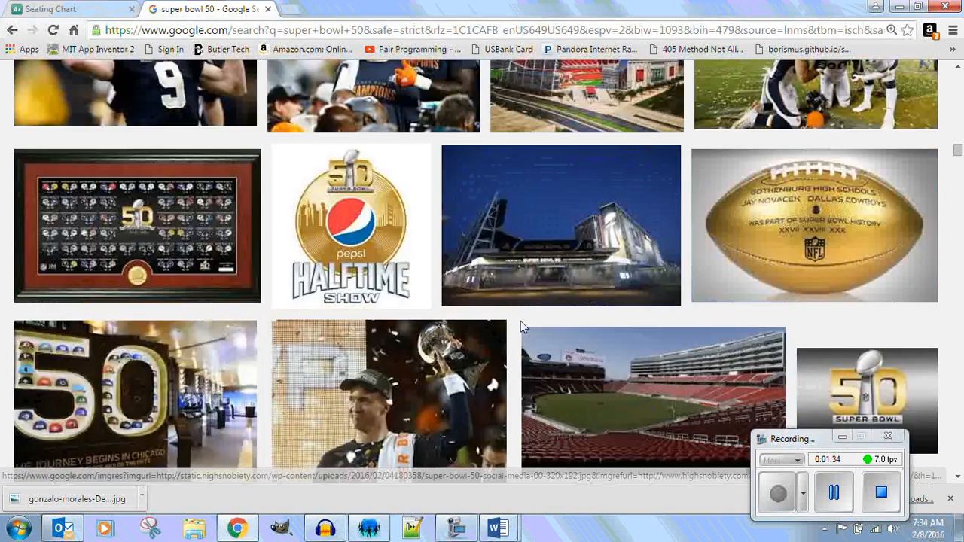
scroll(523, 328, up, 3)
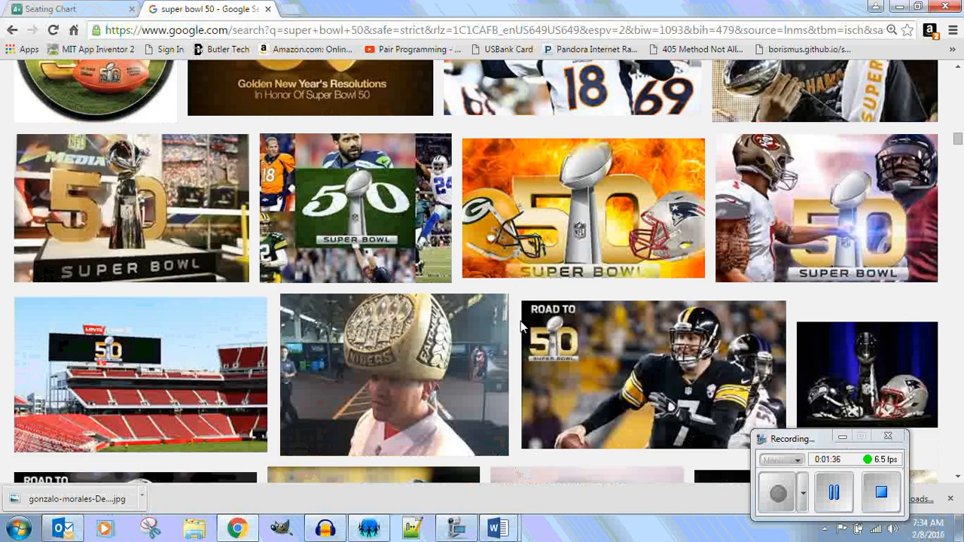
scroll(524, 328, up, 4)
scroll(524, 328, up, 4)
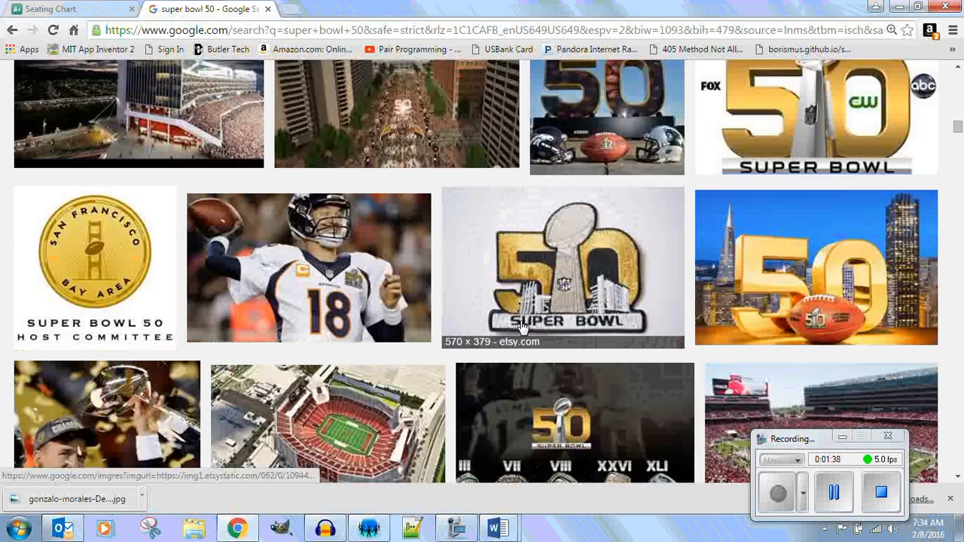
Open the theatlantic.com photo of the man in the champions cap raising the trophy at full size.
scroll(523, 329, down, 2)
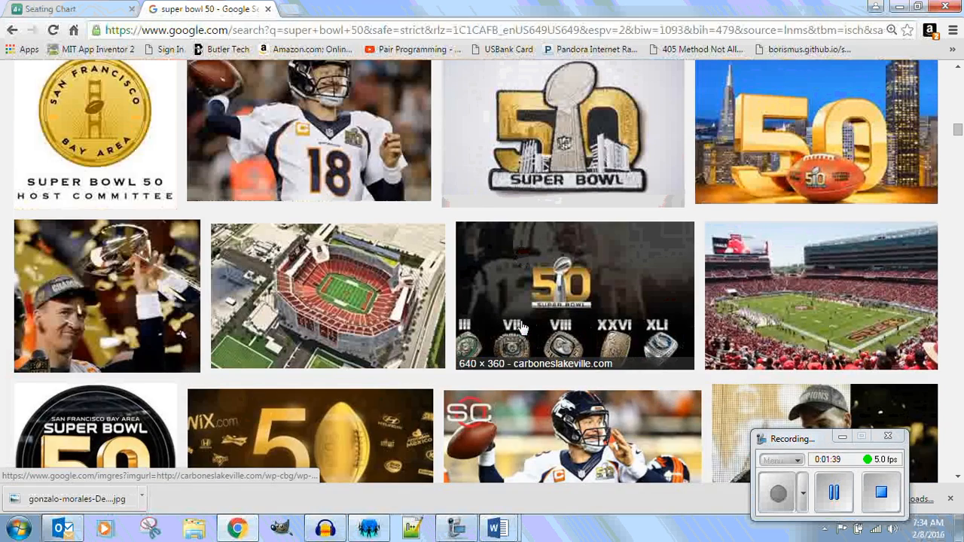
click(134, 296)
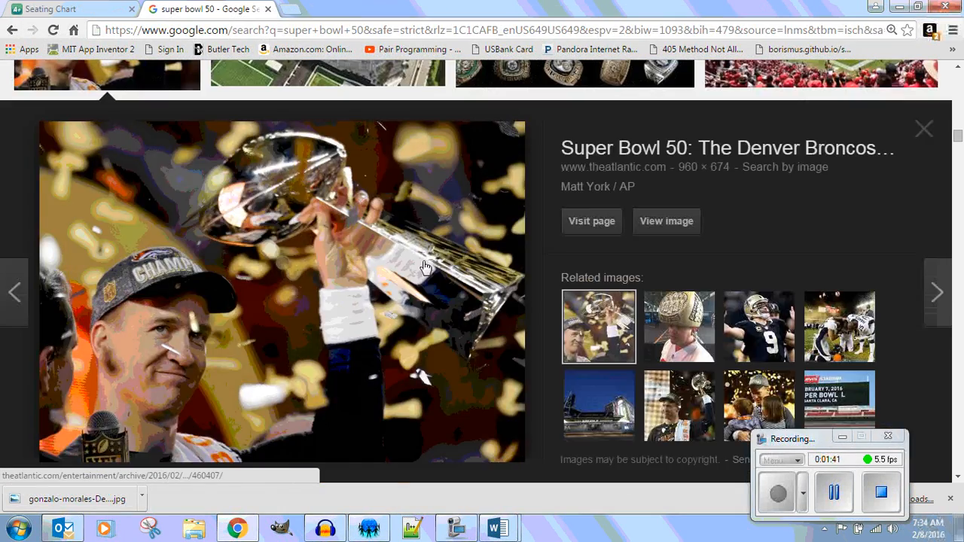
click(659, 222)
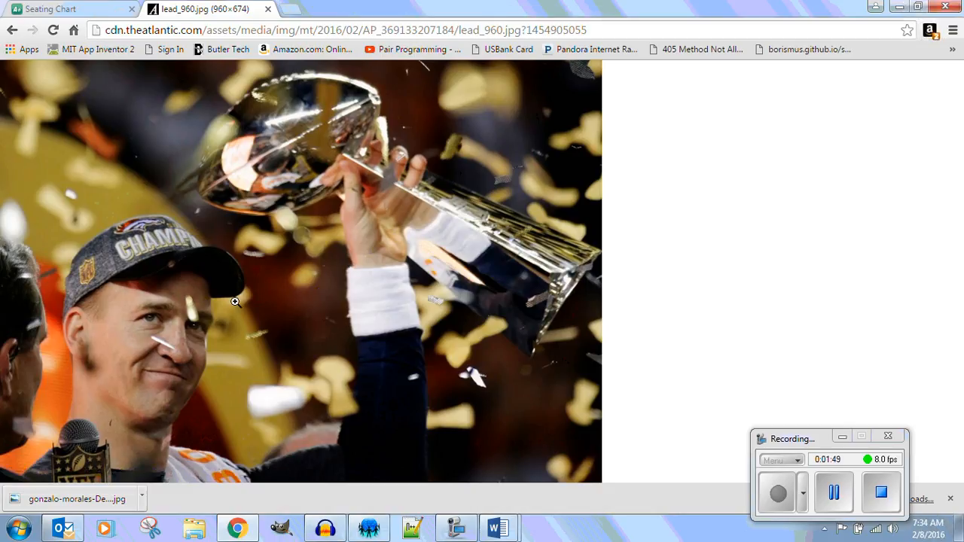
Save the trophy photo as the JPEG image lead_960 in the See Through 1.1.6 folder inside First Last Name.
right_click(269, 221)
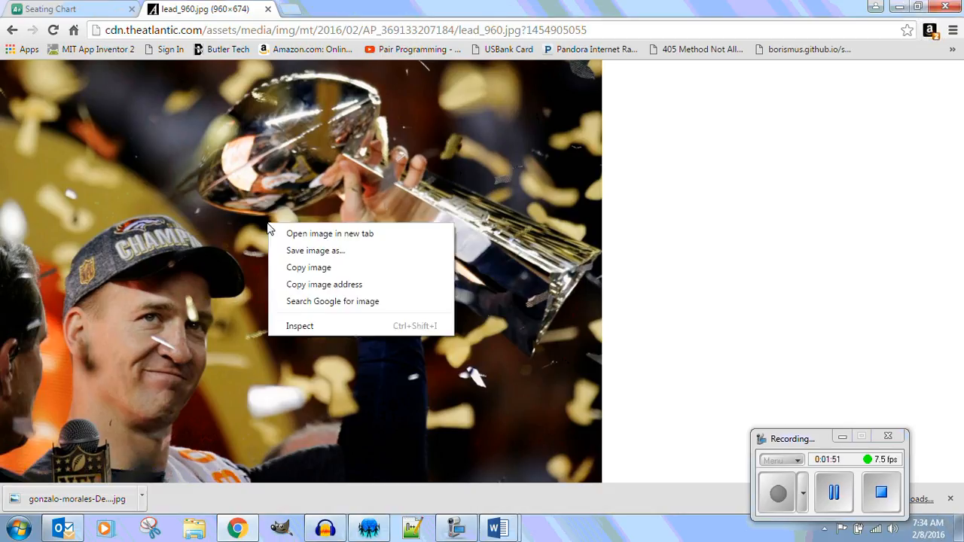
click(337, 251)
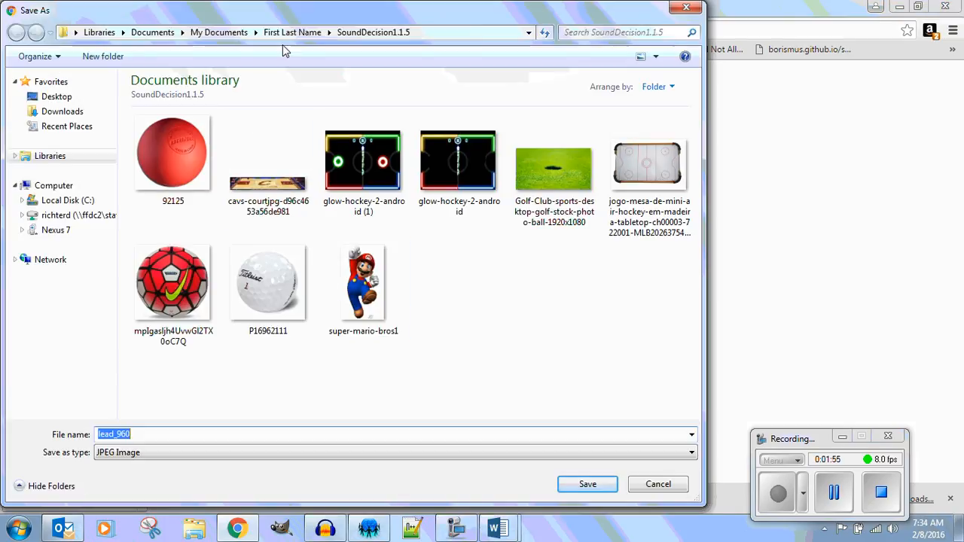
click(293, 32)
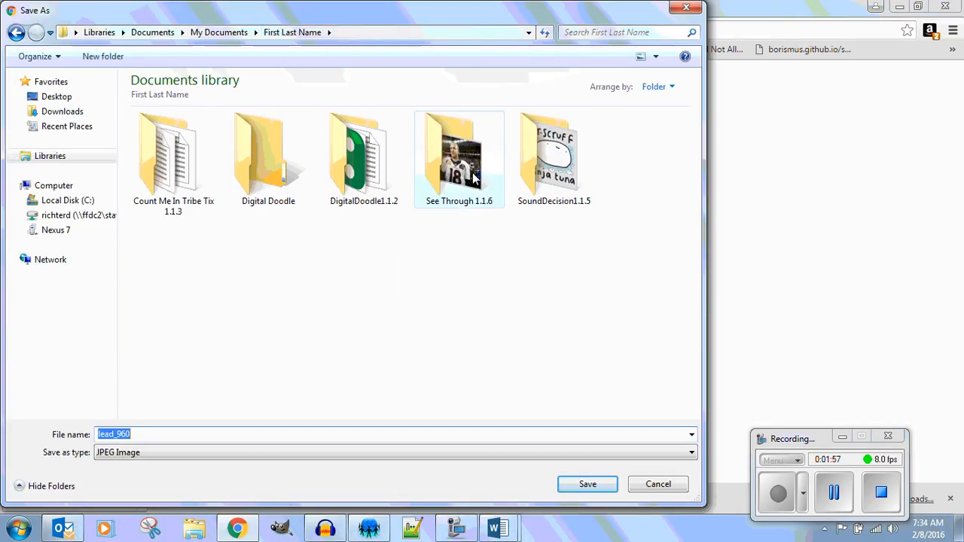
double_click(474, 177)
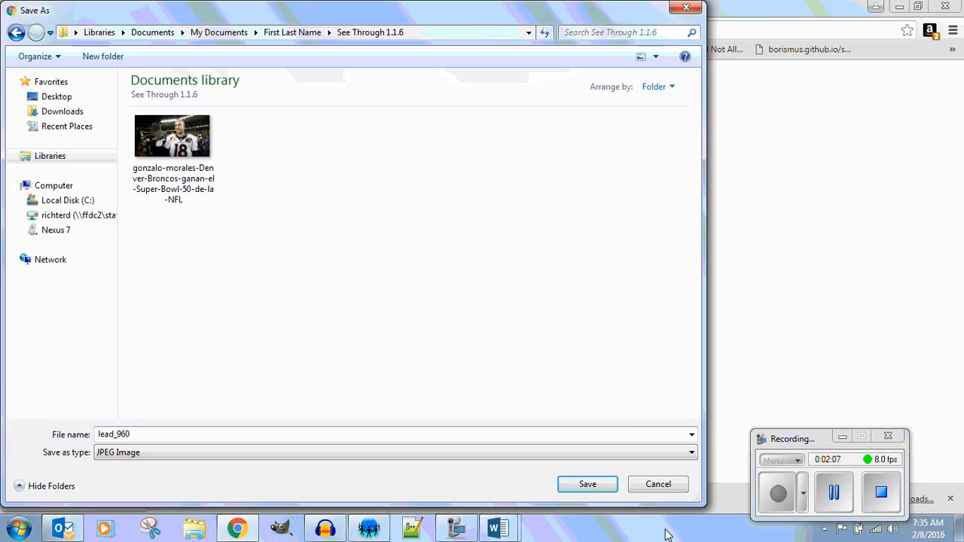
click(588, 485)
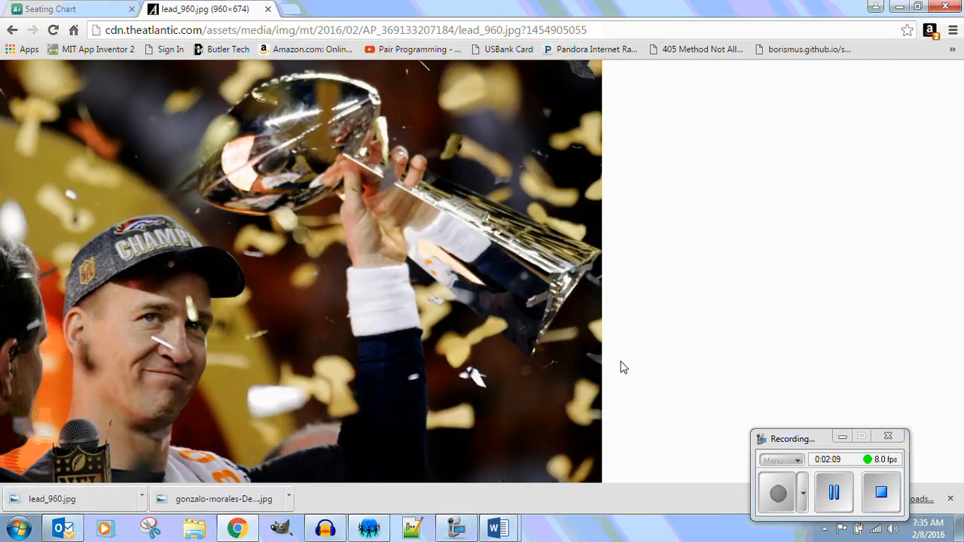
Switch to Windows Explorer and open the See Through 1.1.6 folder inside Documents, First Last Name.
click(194, 528)
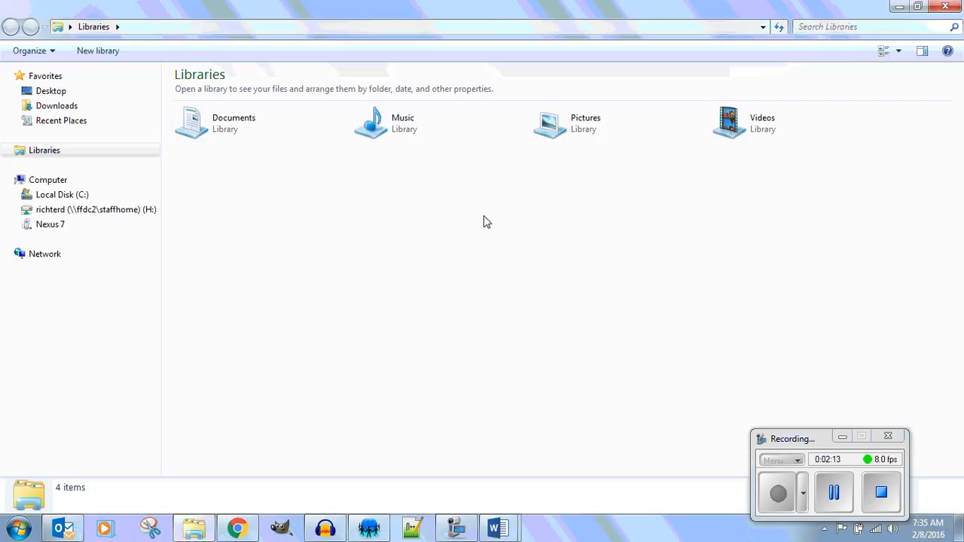
double_click(185, 122)
double_click(498, 275)
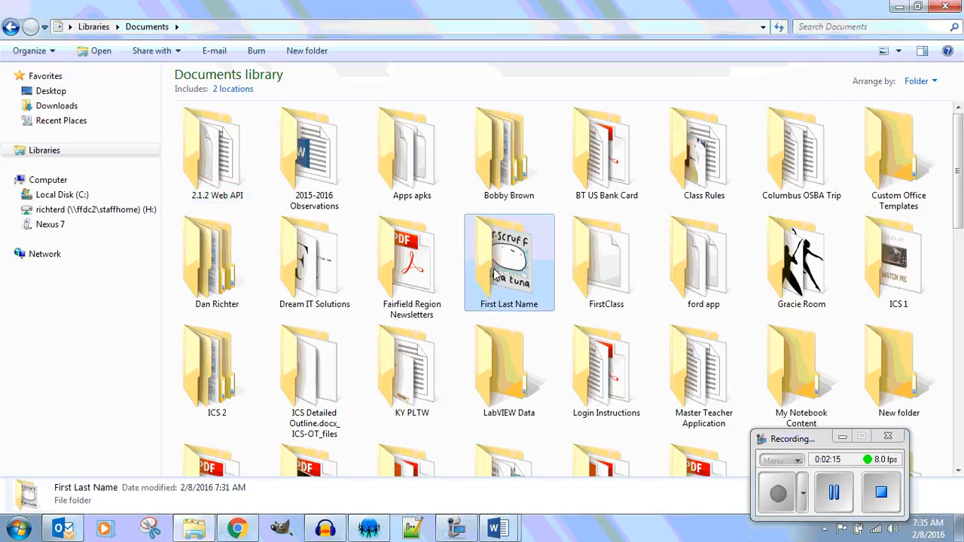
double_click(500, 179)
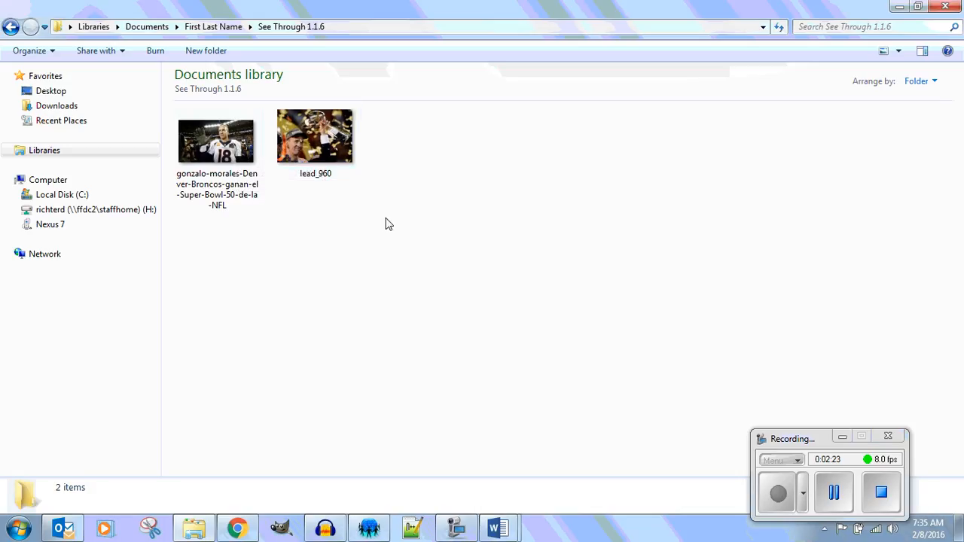
Preview the lead_960 photo in Windows Photo Viewer and close the viewer.
click(318, 134)
right_click(317, 134)
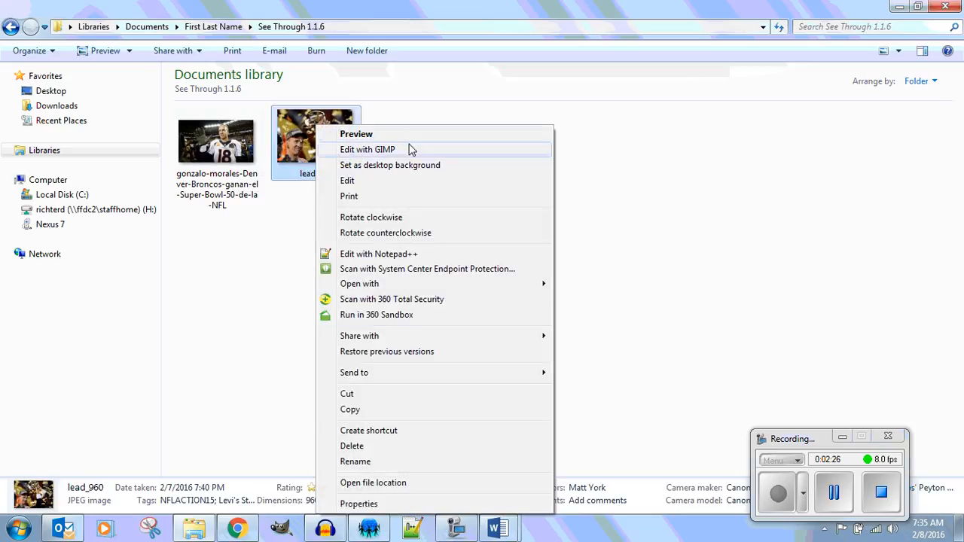
click(343, 134)
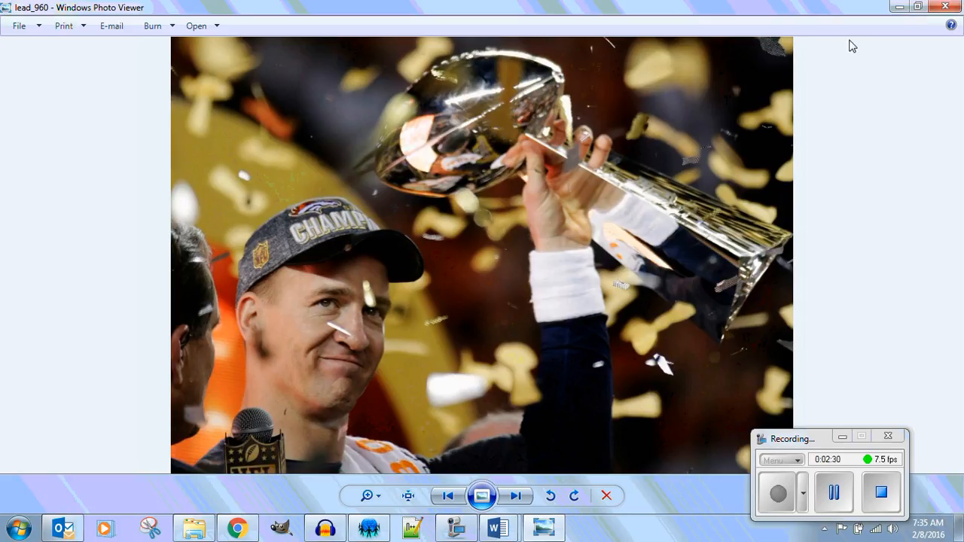
click(945, 7)
Open lead_960 in GIMP, converting it to the RGB working space, and maximize the image window.
right_click(312, 154)
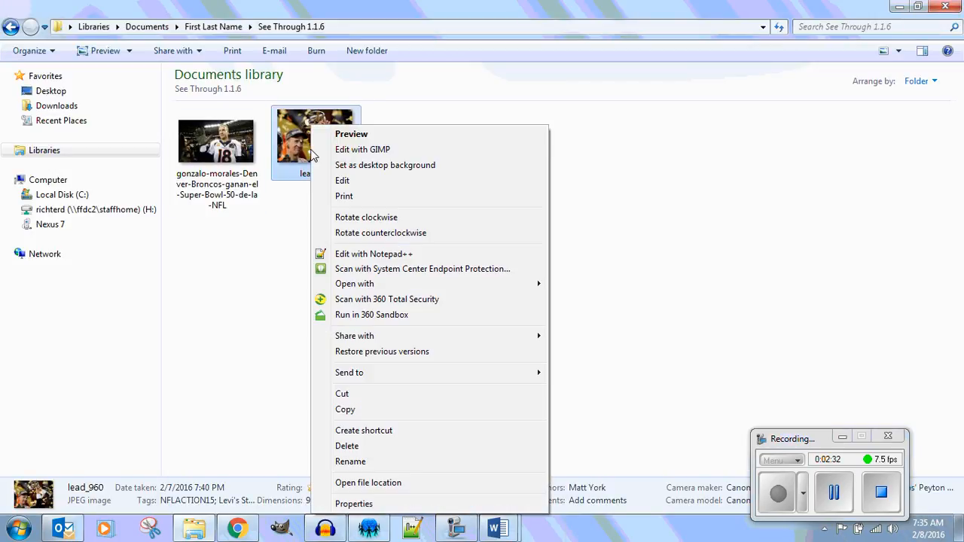
click(386, 151)
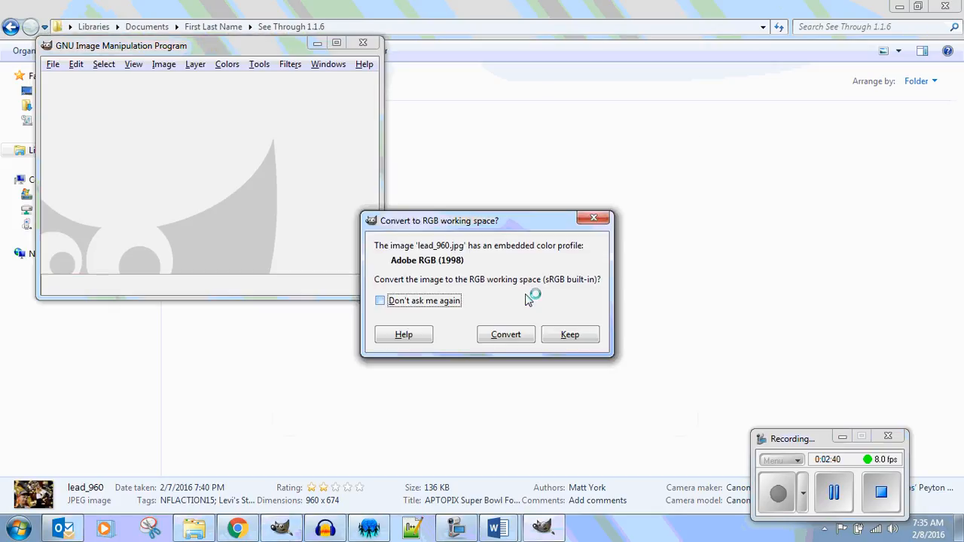
click(519, 345)
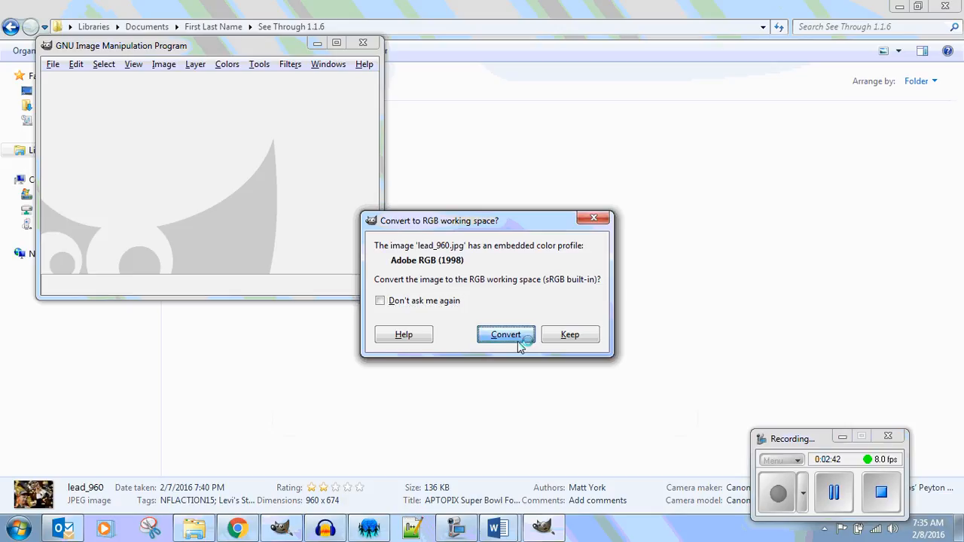
click(482, 40)
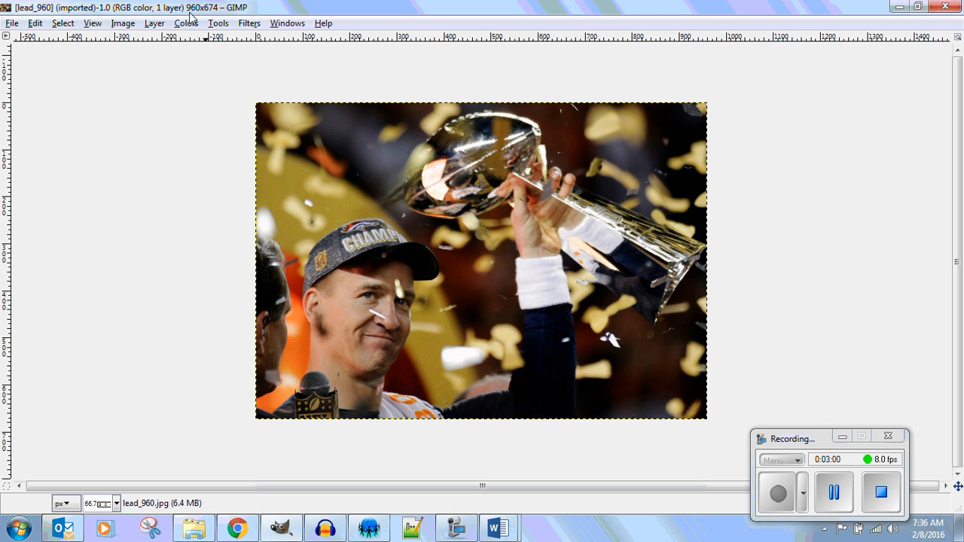
Examine the individual pixels of the cap and the eye in the trophy photo at high magnification, ending with the whole image.
key(ctrl)
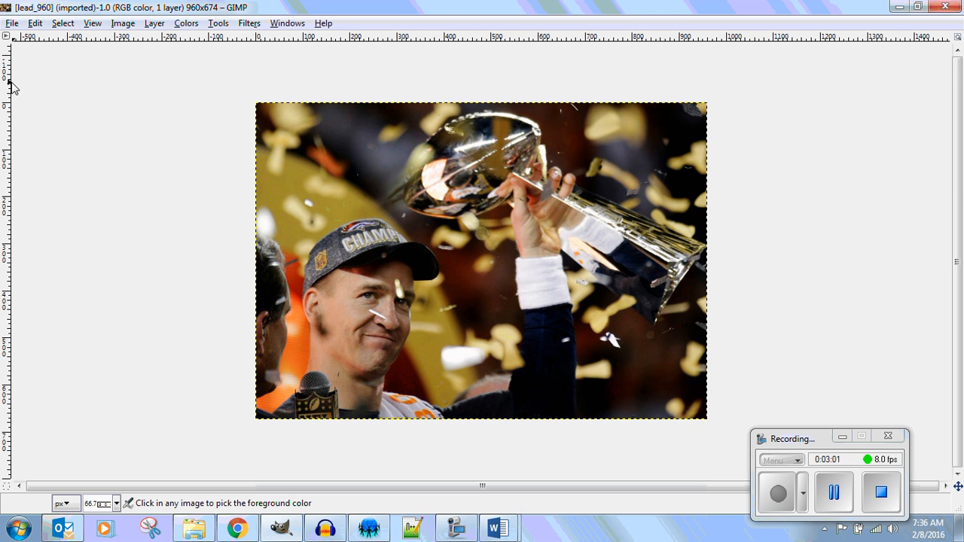
scroll(347, 237, up, 4)
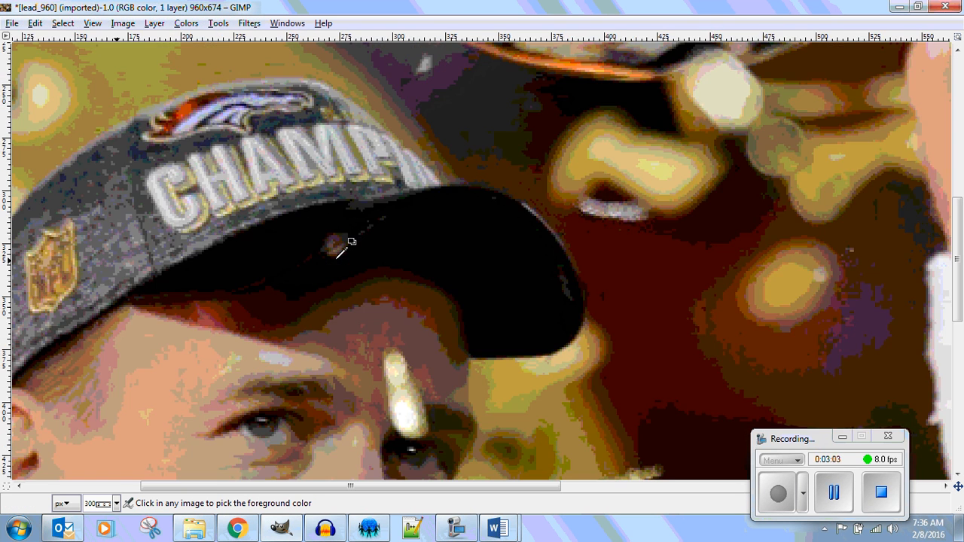
scroll(351, 241, up, 10)
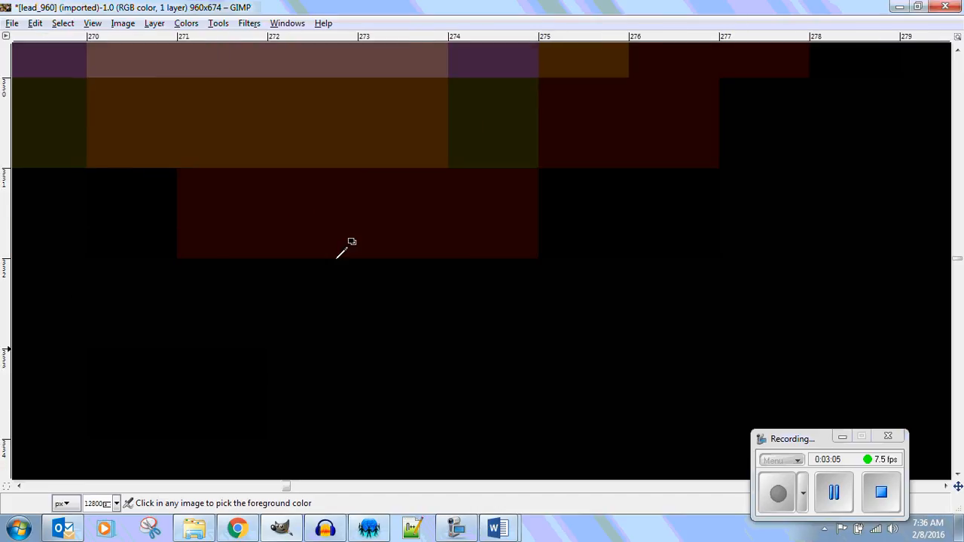
scroll(351, 241, down, 4)
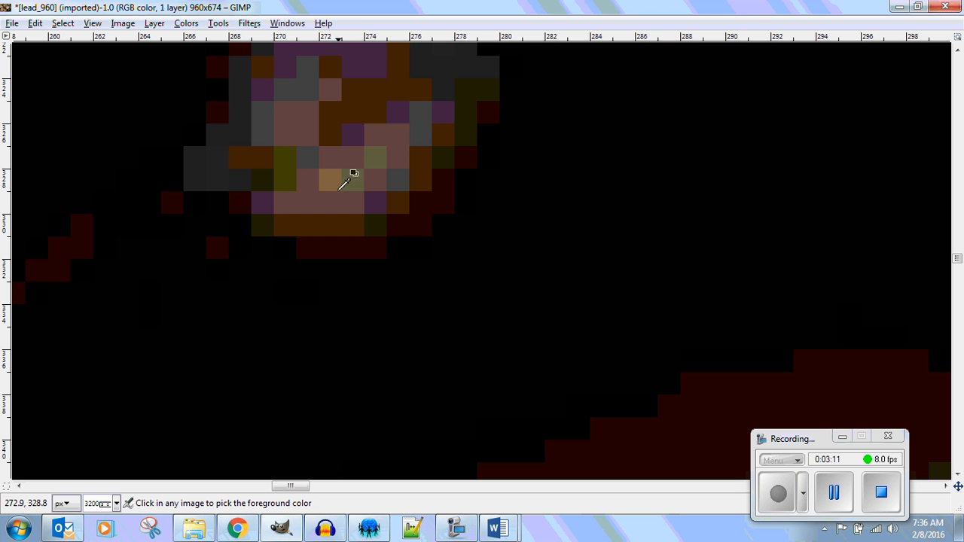
scroll(355, 169, up, 6)
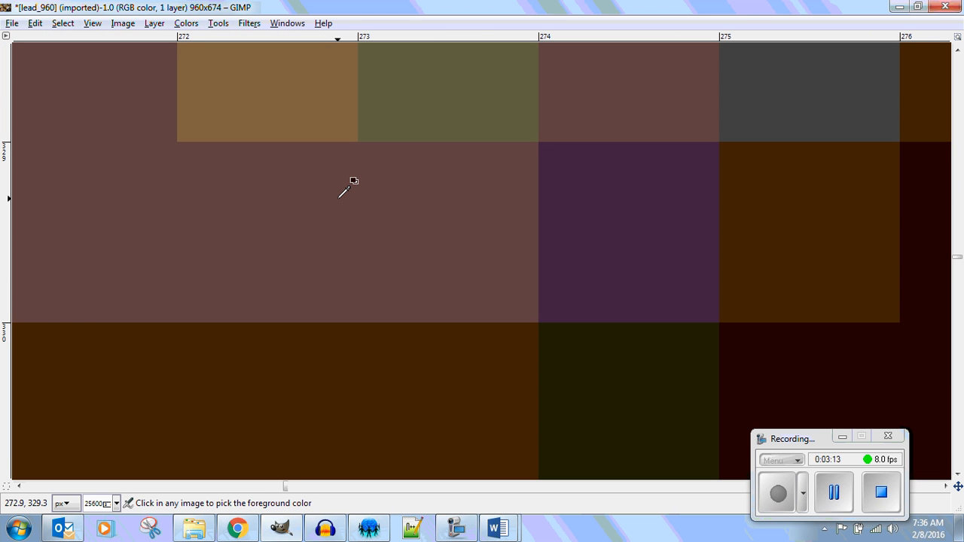
scroll(343, 192, down, 12)
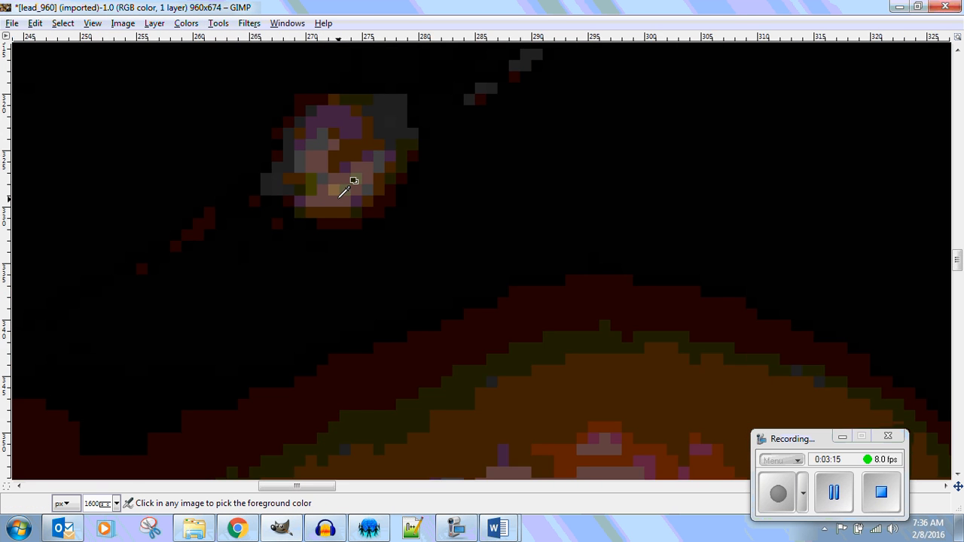
scroll(343, 192, down, 1)
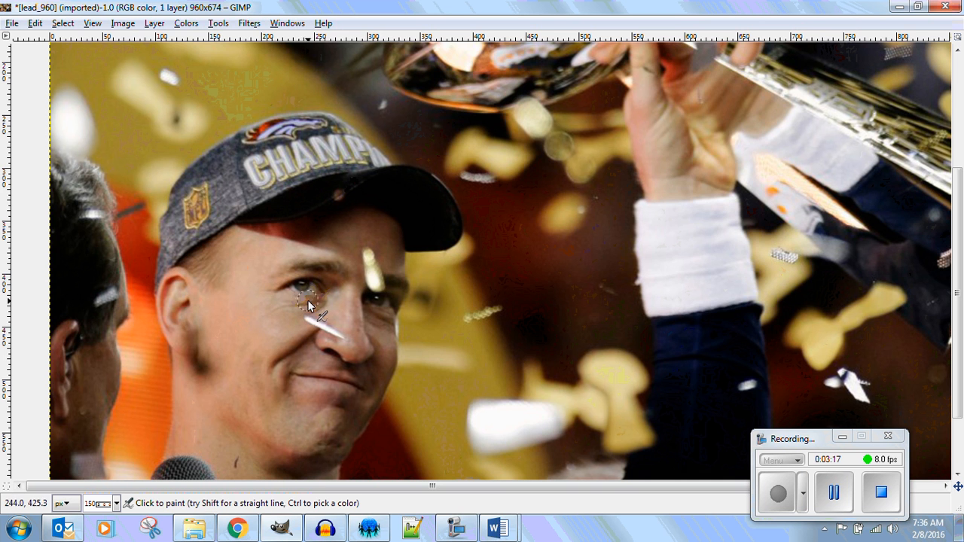
scroll(306, 281, up, 9)
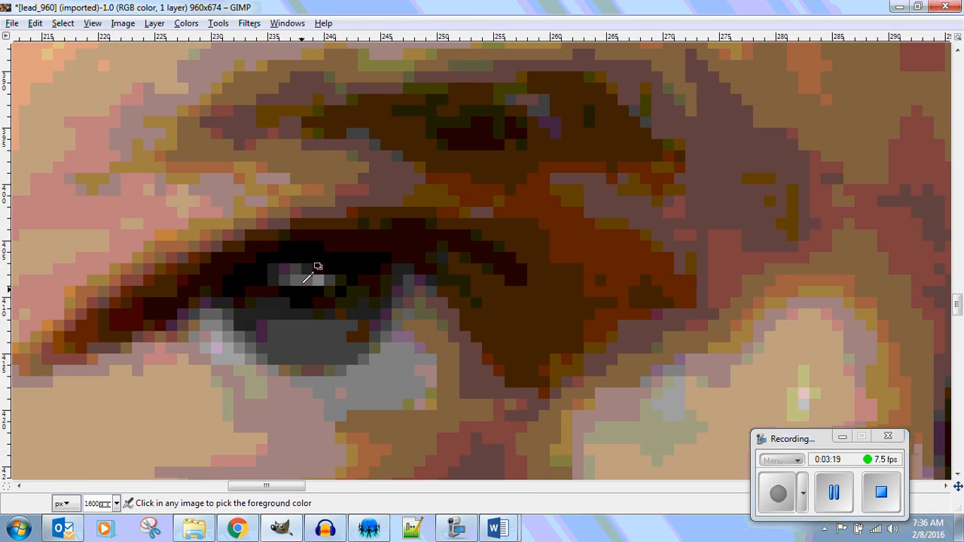
scroll(306, 280, up, 3)
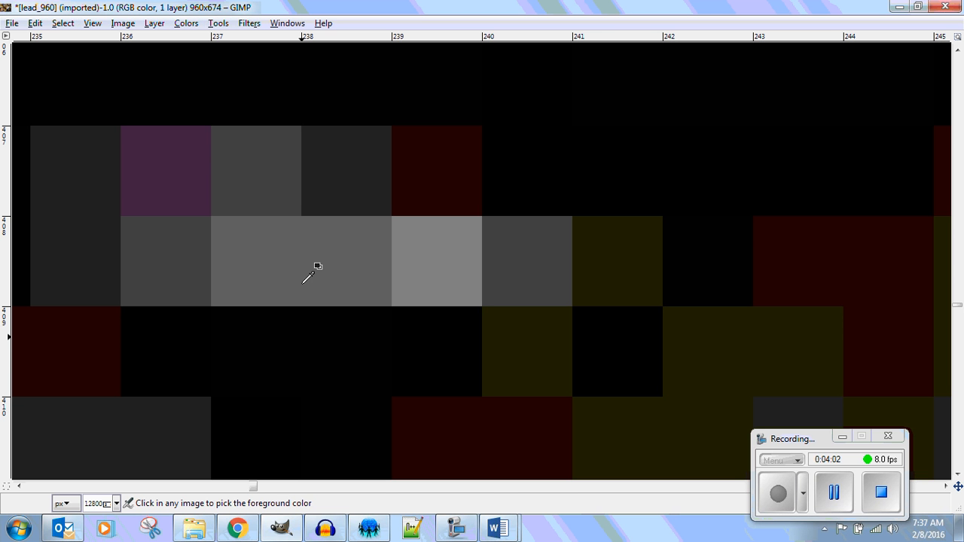
scroll(416, 375, down, 10)
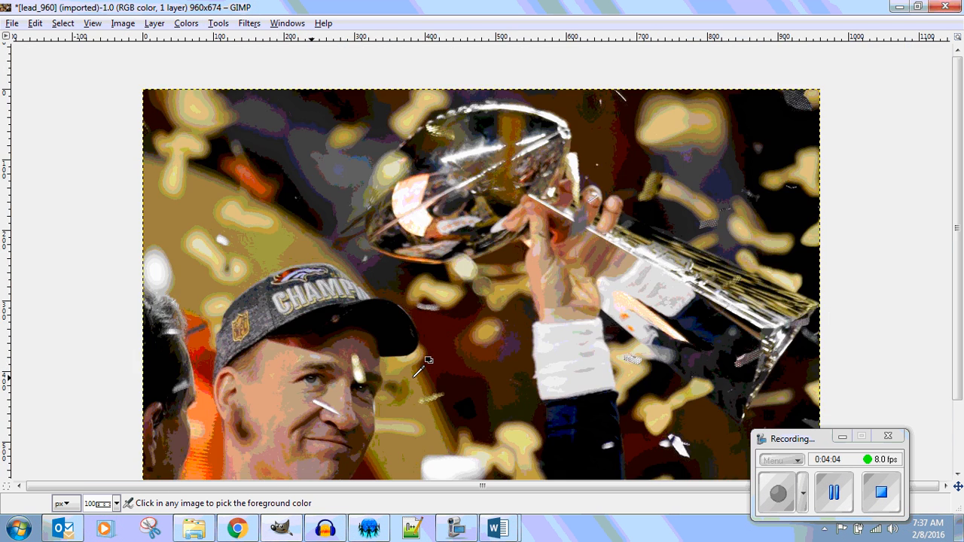
scroll(424, 363, down, 4)
scroll(435, 352, up, 1)
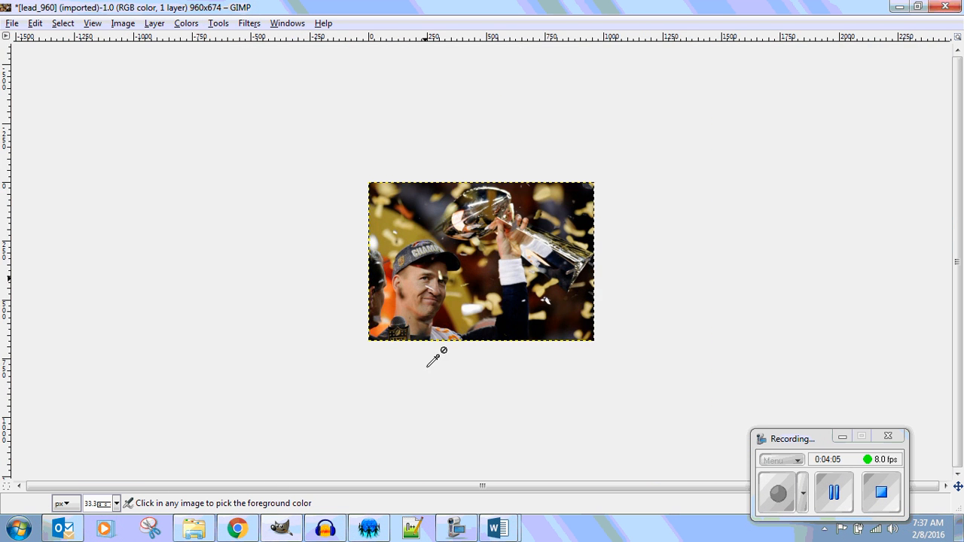
Switch to Windows Explorer and check the file size of lead_960 in its properties.
click(948, 9)
click(562, 340)
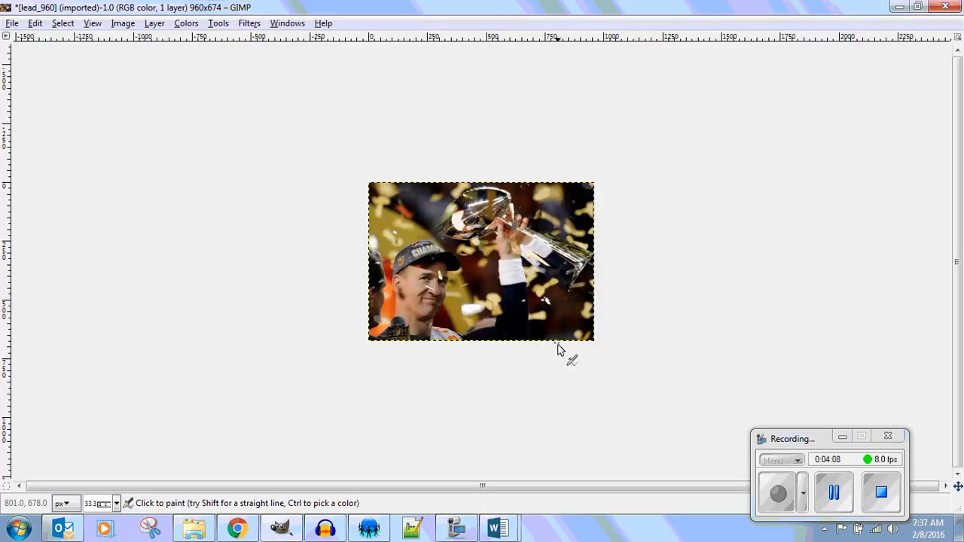
click(194, 529)
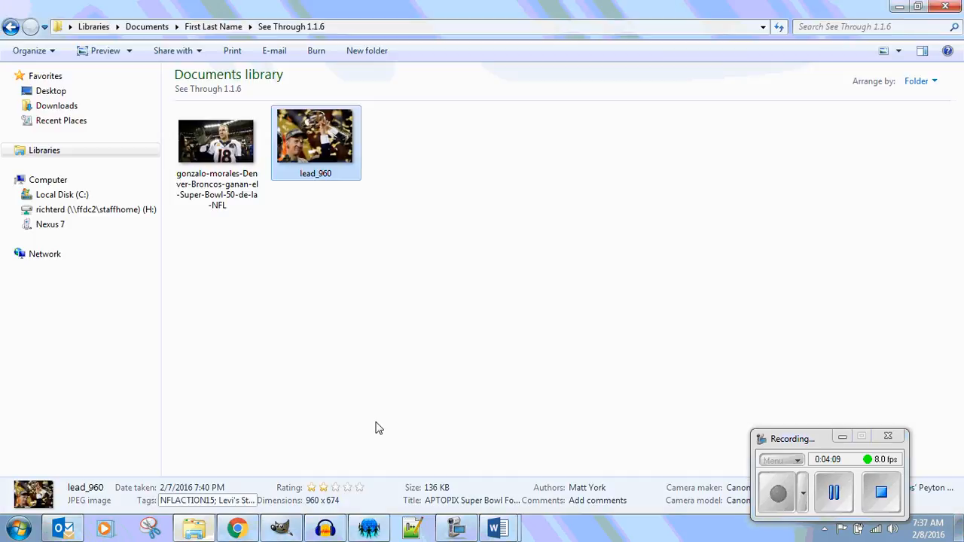
right_click(337, 134)
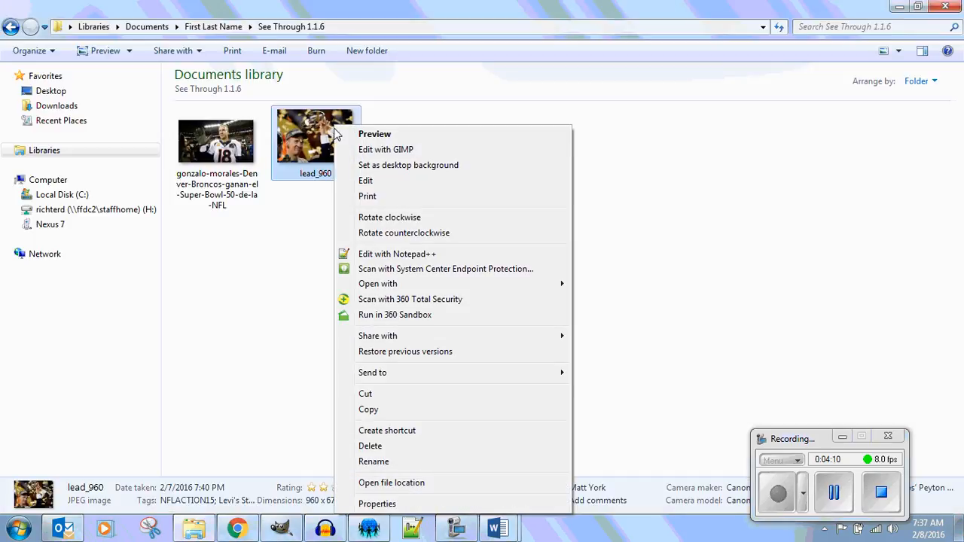
click(442, 506)
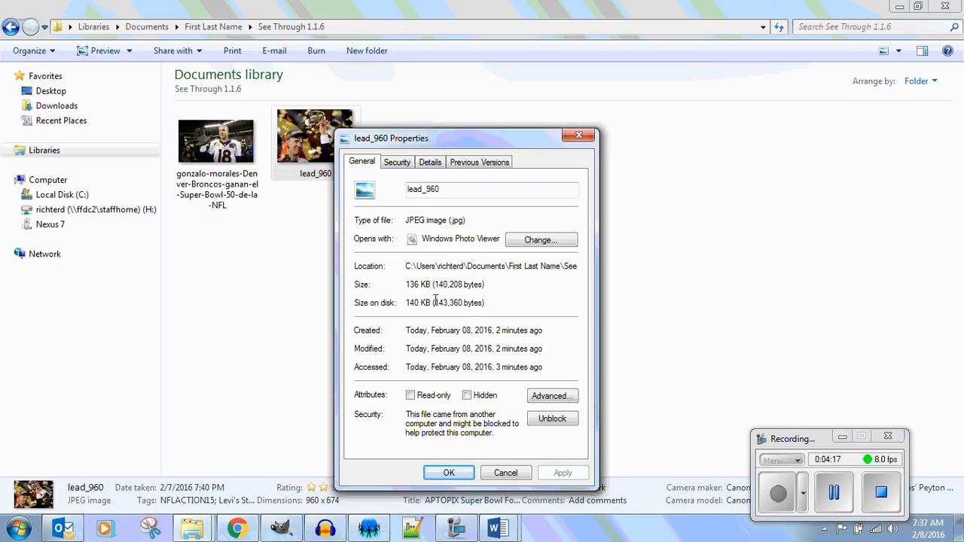
drag(489, 285, 379, 288)
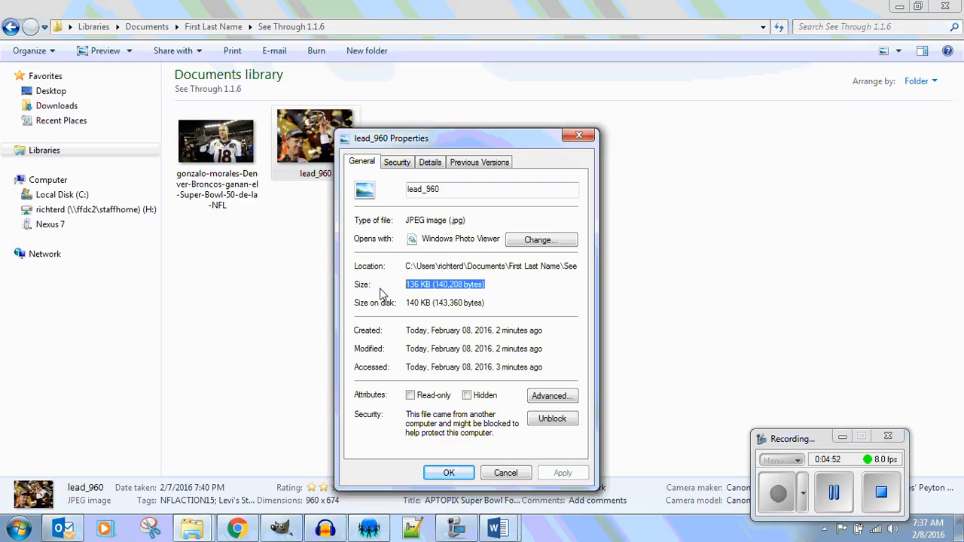
click(580, 137)
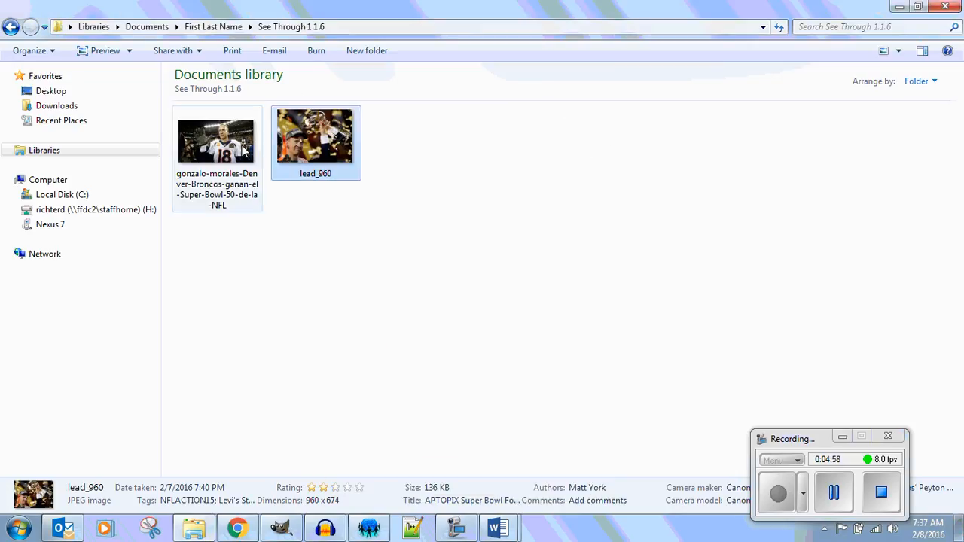
Open the photo of the waving number 18 player from the See Through 1.1.6 folder in GIMP and maximize its window.
click(215, 142)
right_click(214, 143)
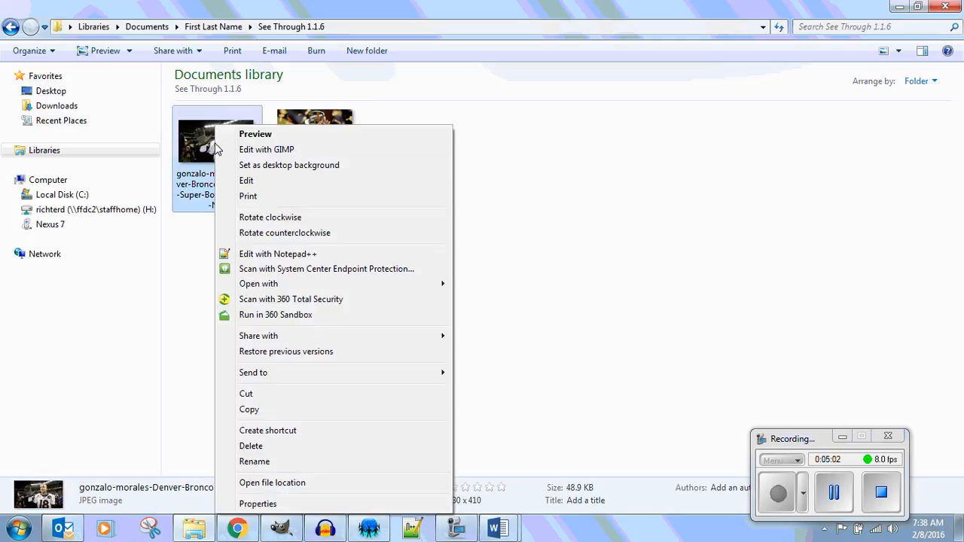
click(309, 151)
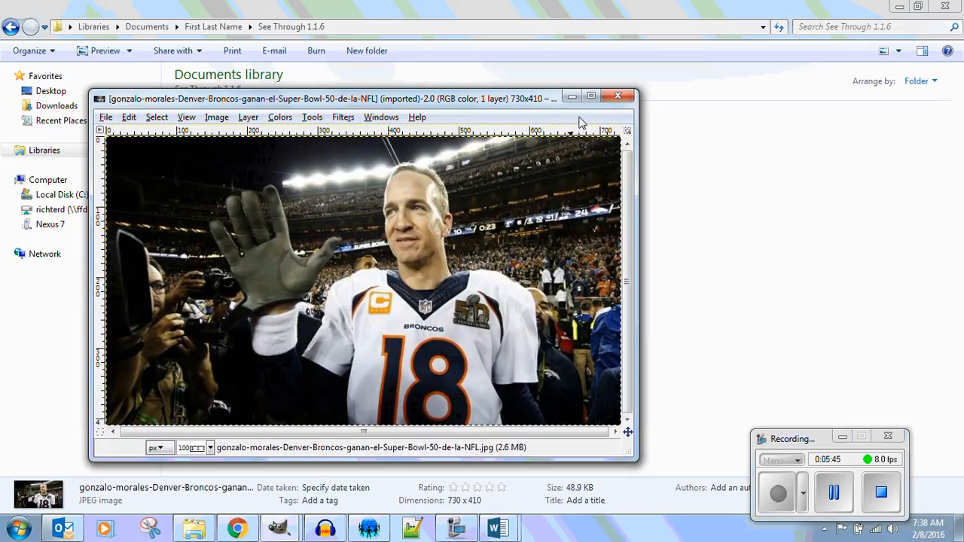
click(591, 96)
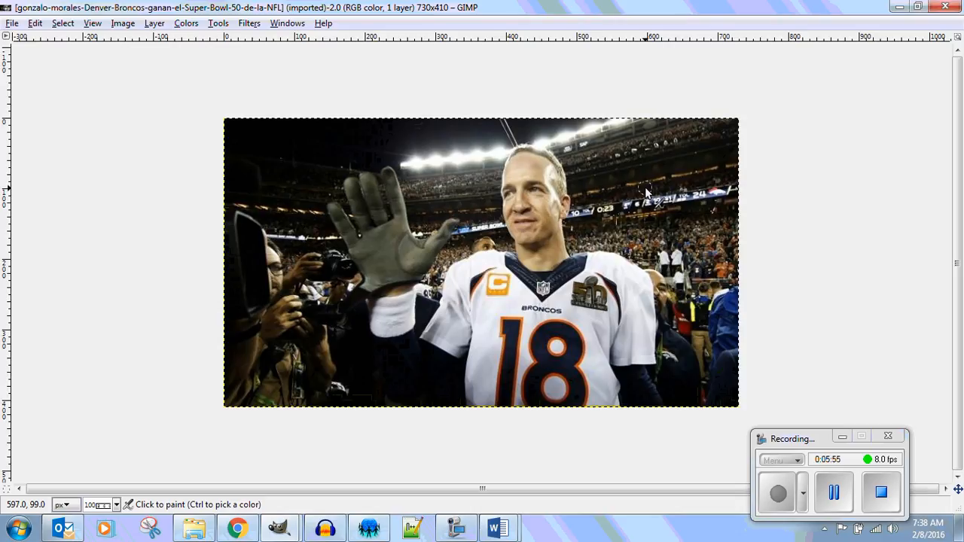
Show a new Toolbox in GIMP and place it in the empty area beside the photo.
click(293, 24)
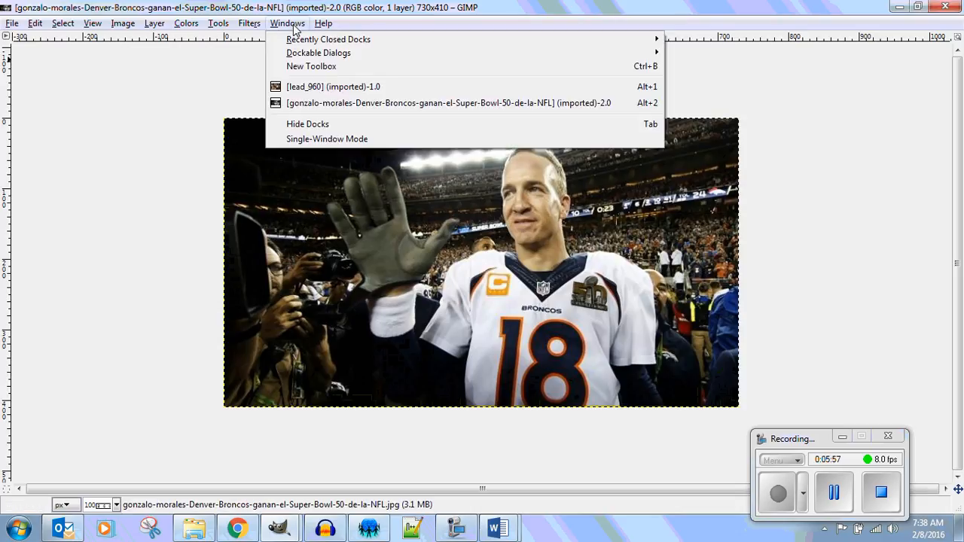
click(285, 67)
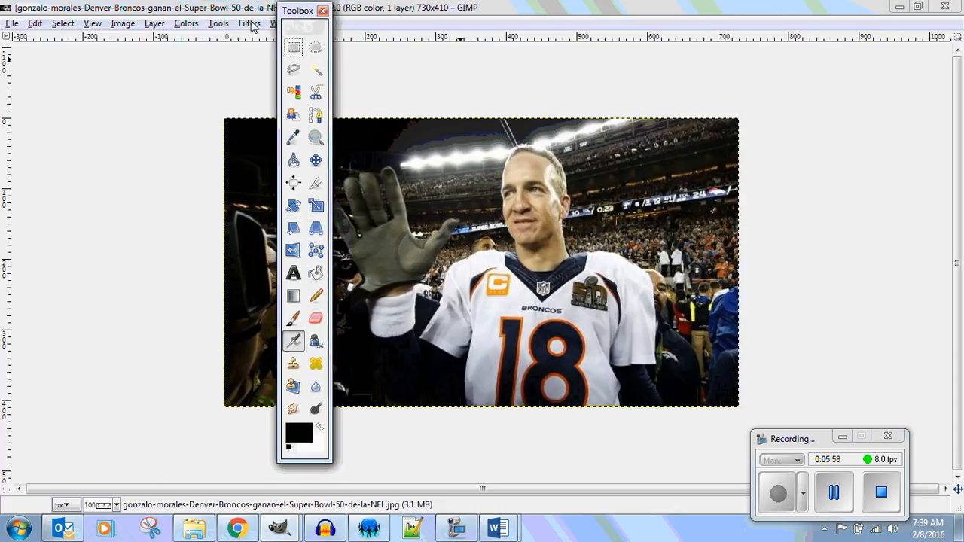
drag(297, 10, 57, 60)
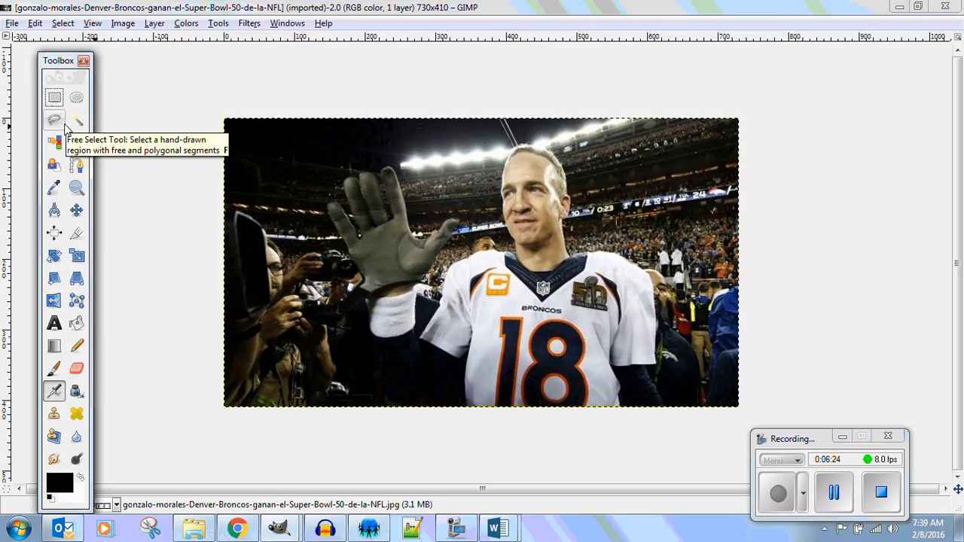
Close both GIMP photos, discarding the changes to lead_960, and close the remaining GIMP and Chrome windows.
click(945, 6)
click(945, 6)
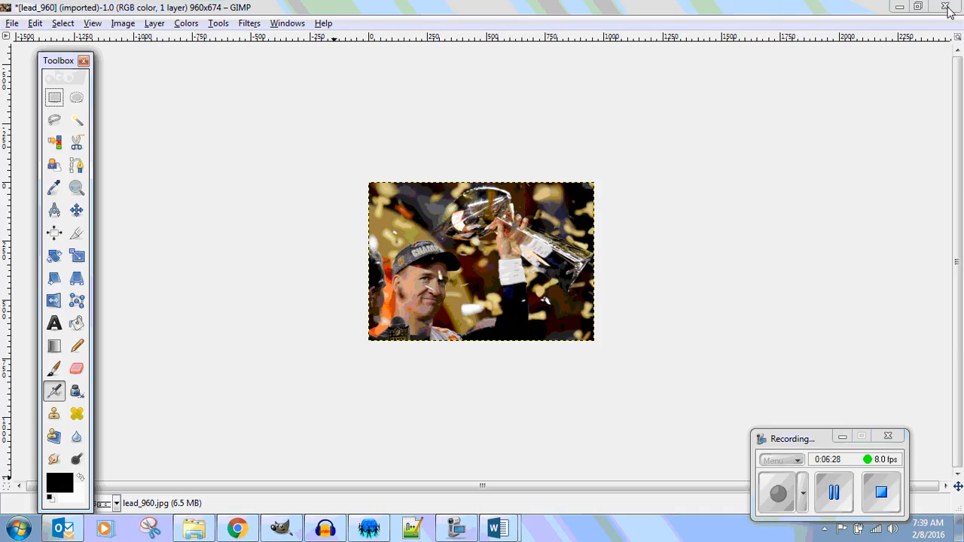
click(946, 7)
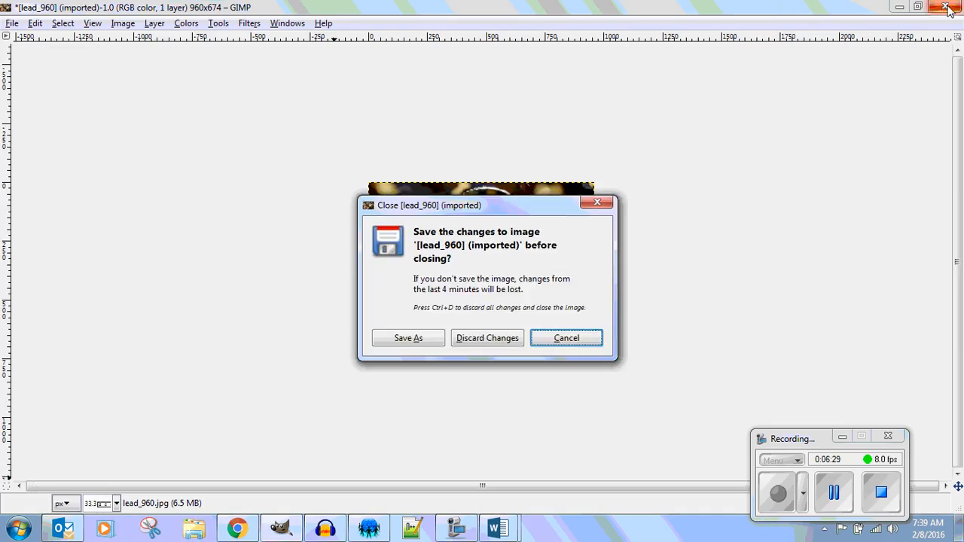
click(503, 340)
click(363, 42)
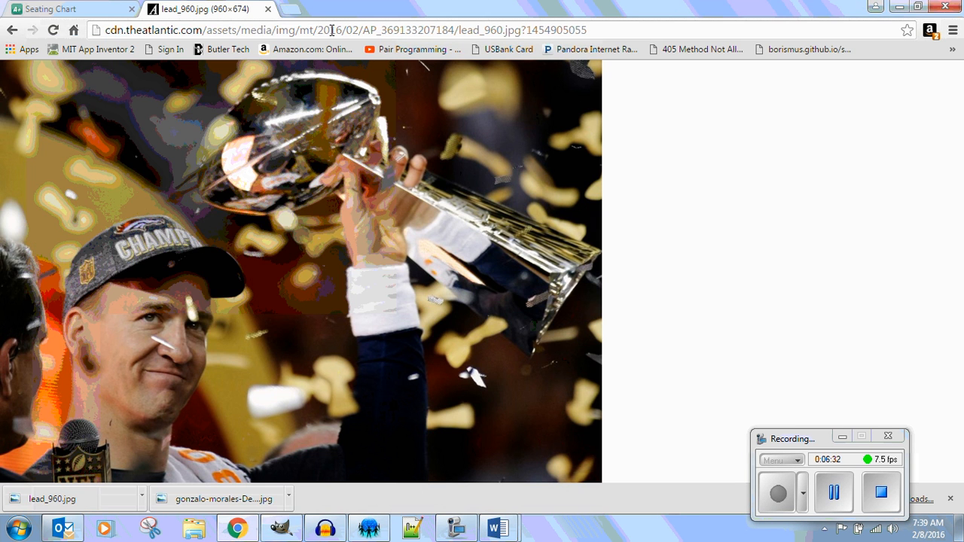
click(946, 6)
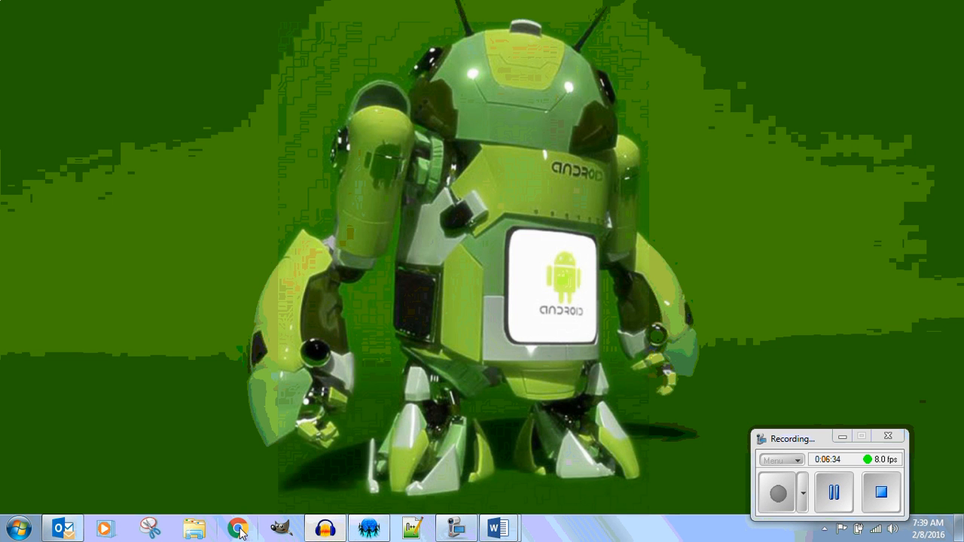
Open the See Through 1.1.6 folder inside First Last Name in the Documents library.
click(194, 530)
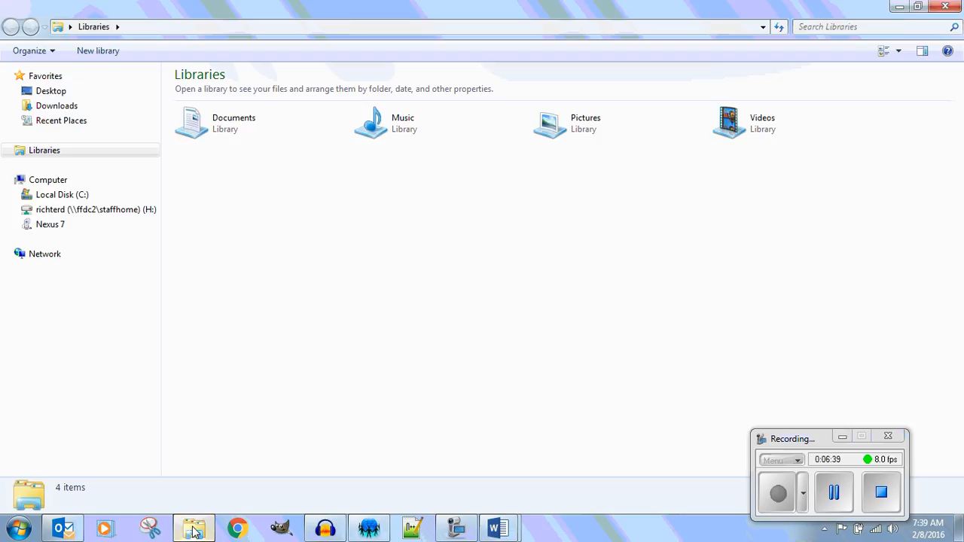
double_click(192, 124)
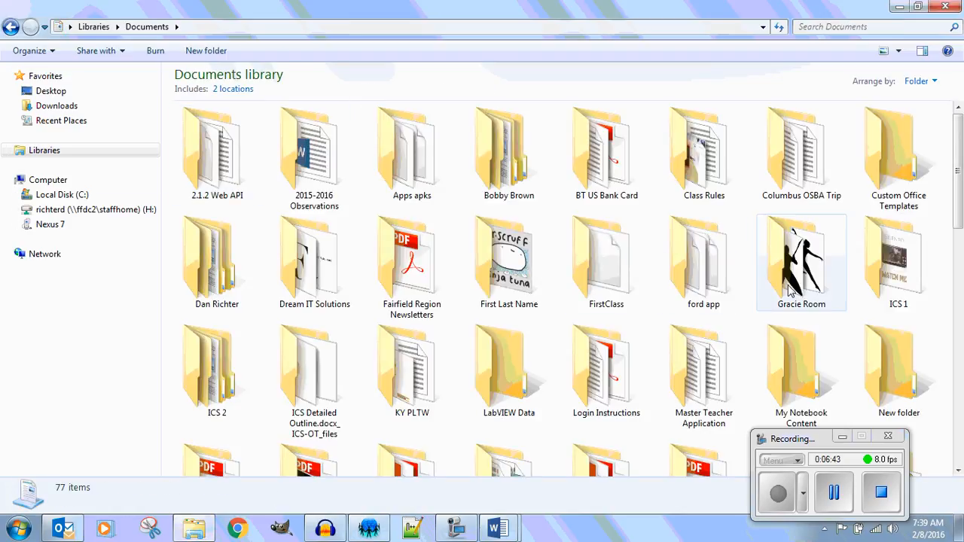
click(500, 271)
double_click(501, 270)
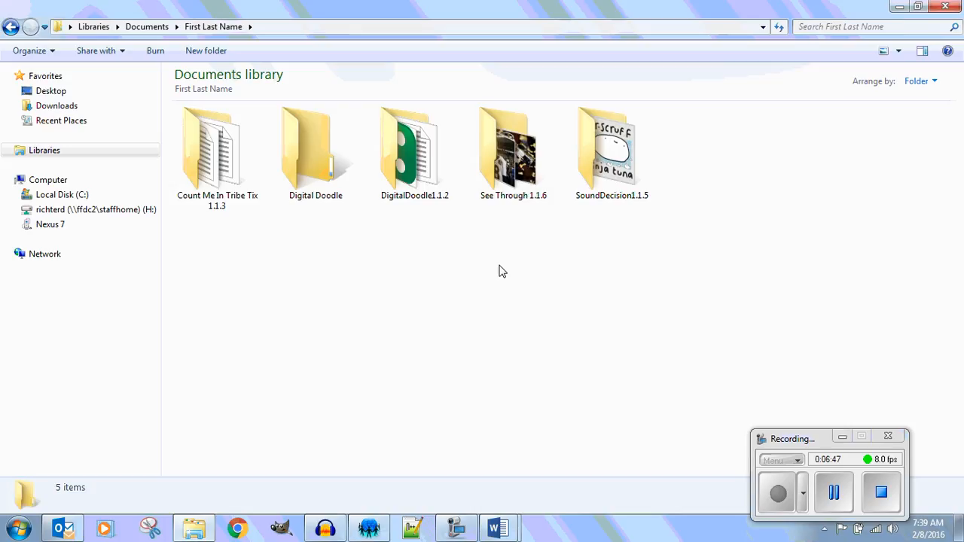
click(508, 158)
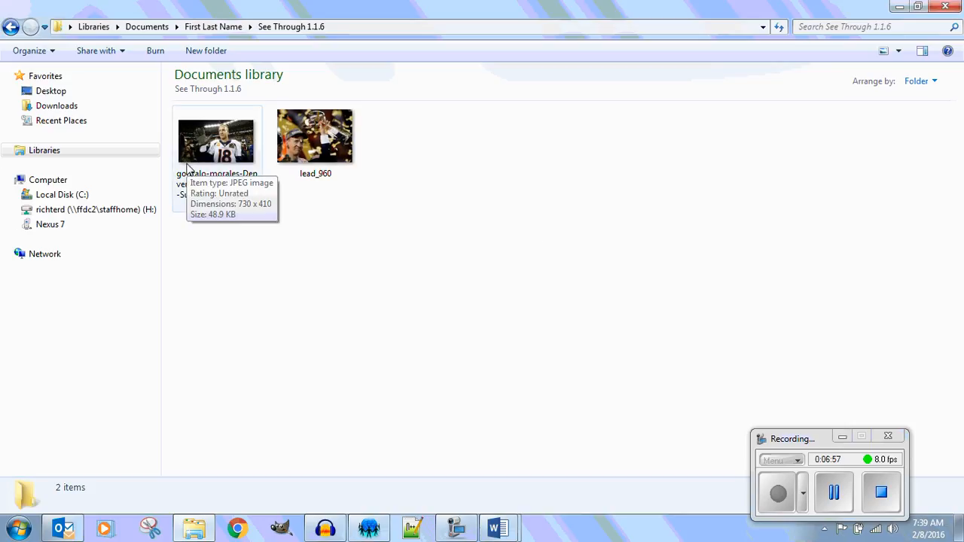
Open the photo of the waving number 18 player for editing in GIMP and maximize its window.
click(213, 145)
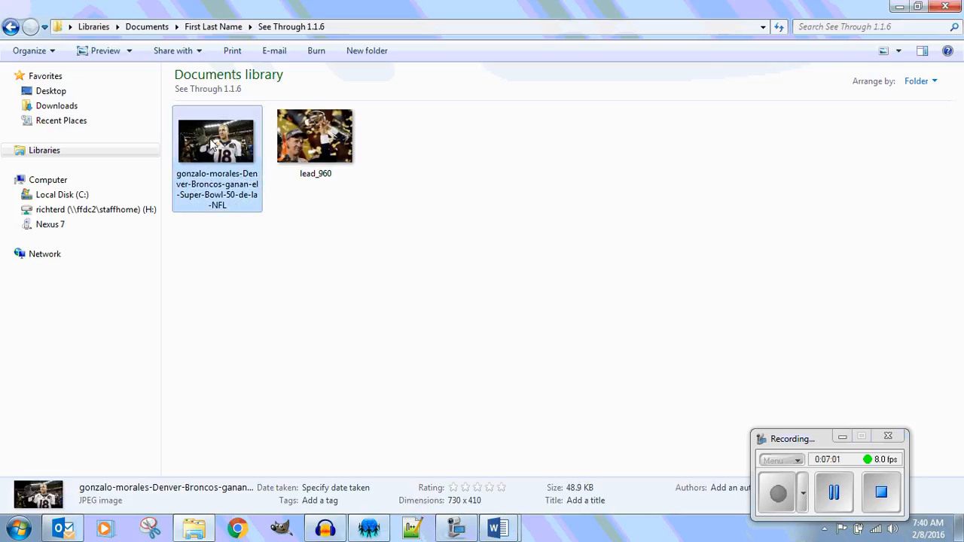
right_click(213, 146)
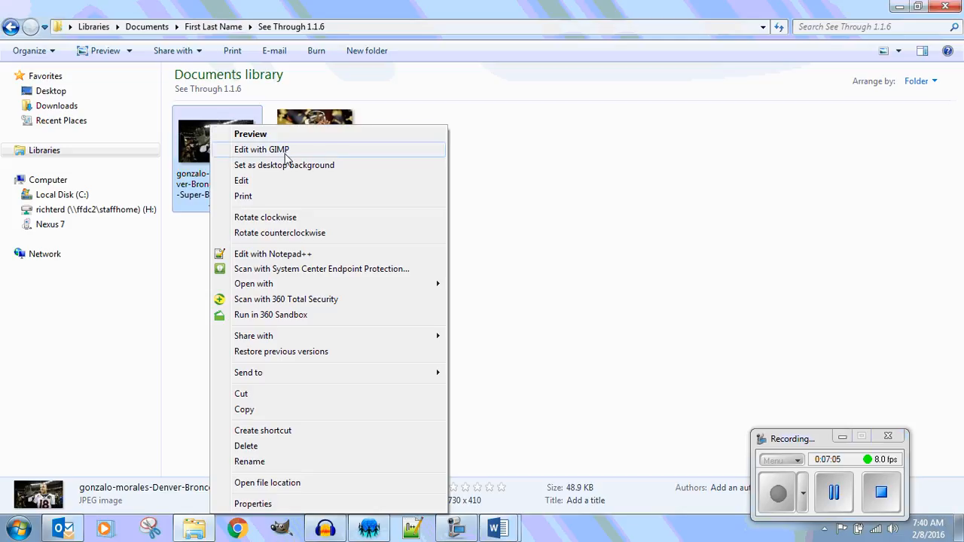
click(255, 149)
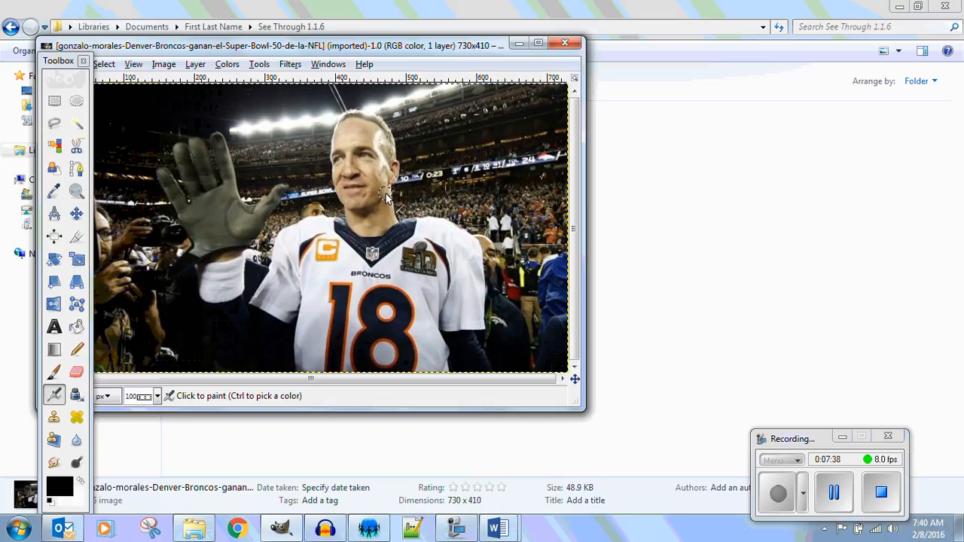
click(538, 43)
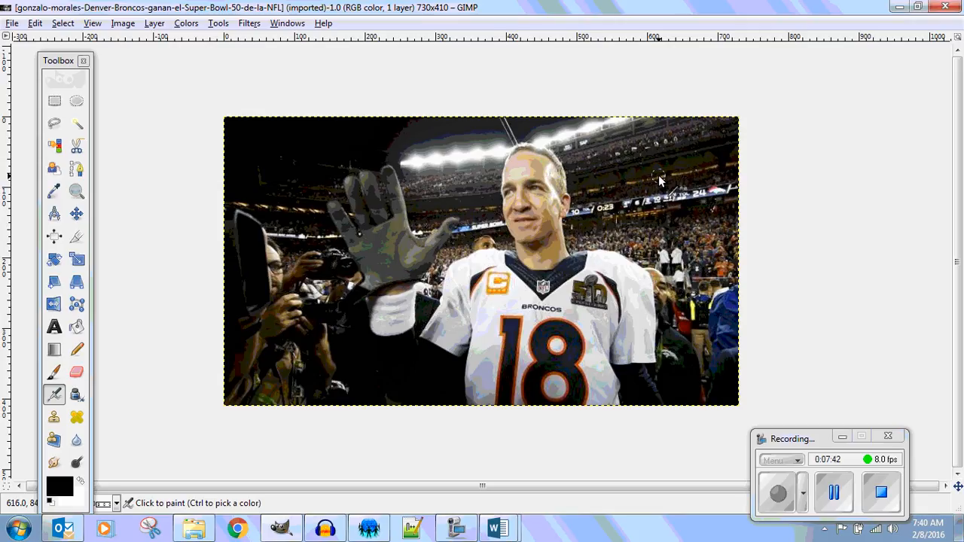
Close the Toolbox, show a new one, and place it in the empty area beside the waving player's photo.
click(292, 25)
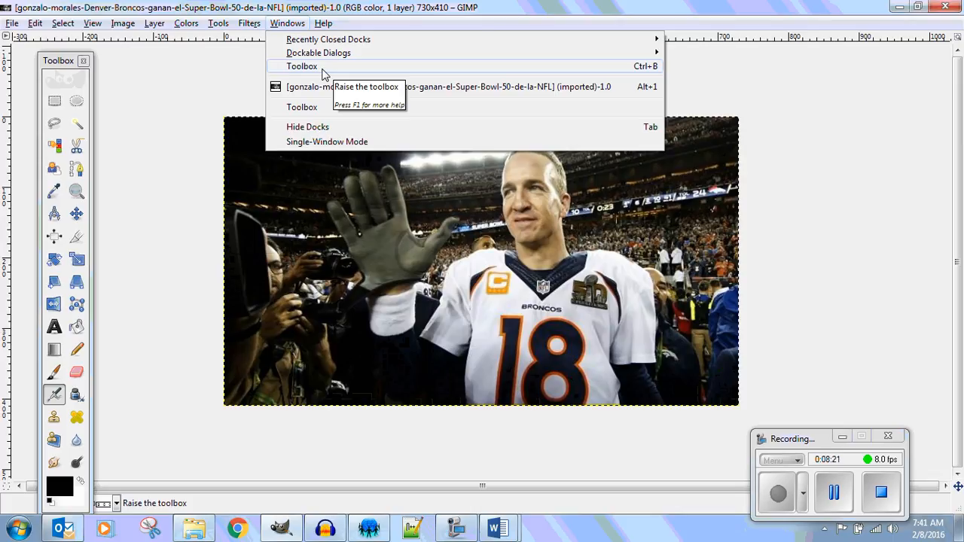
click(322, 73)
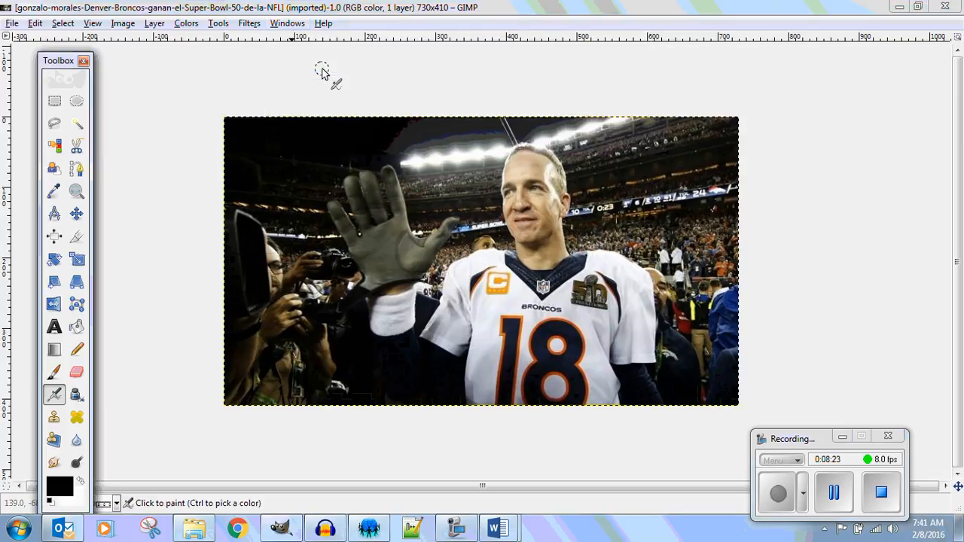
click(84, 61)
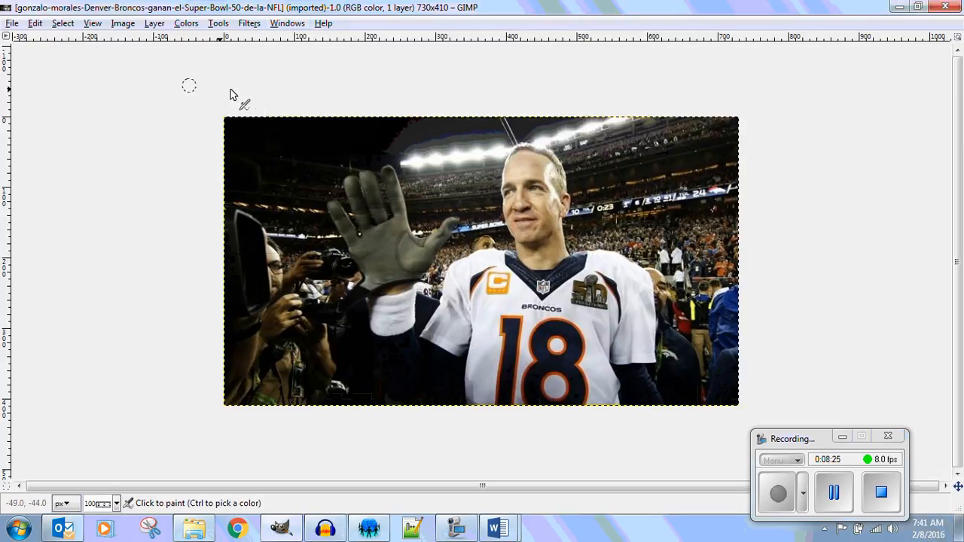
click(286, 23)
click(320, 68)
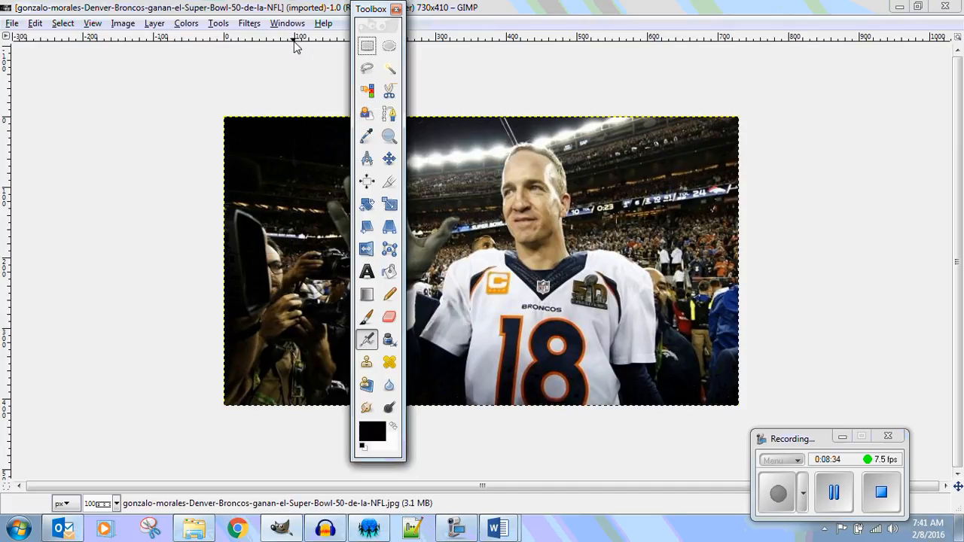
drag(379, 19, 45, 62)
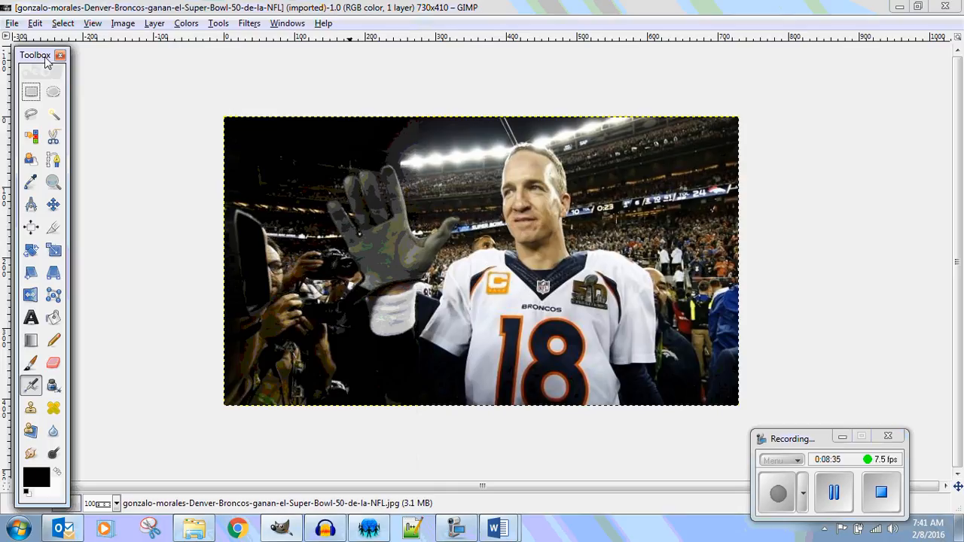
Show the Layers dialog and place it in the empty area on the other side of the waving player's photo.
click(303, 26)
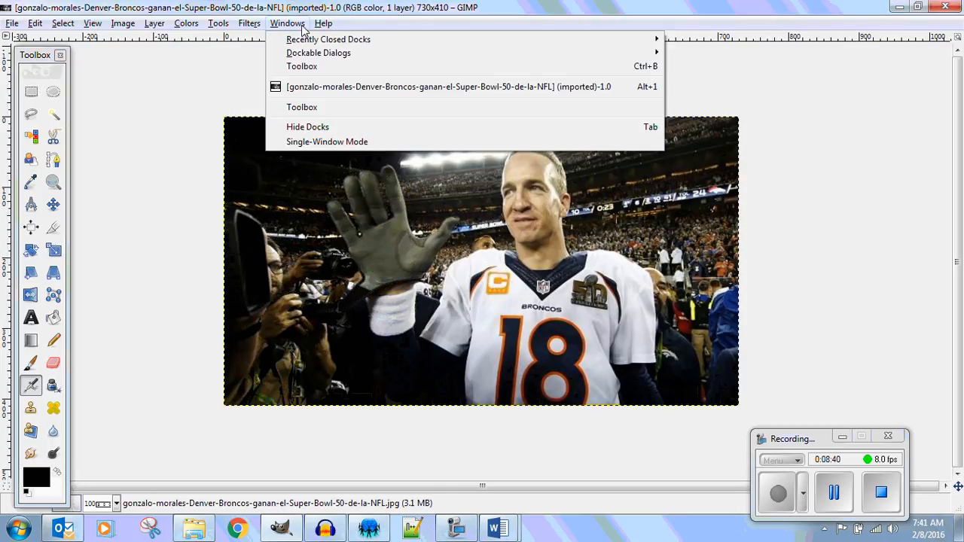
mouse_move(313, 57)
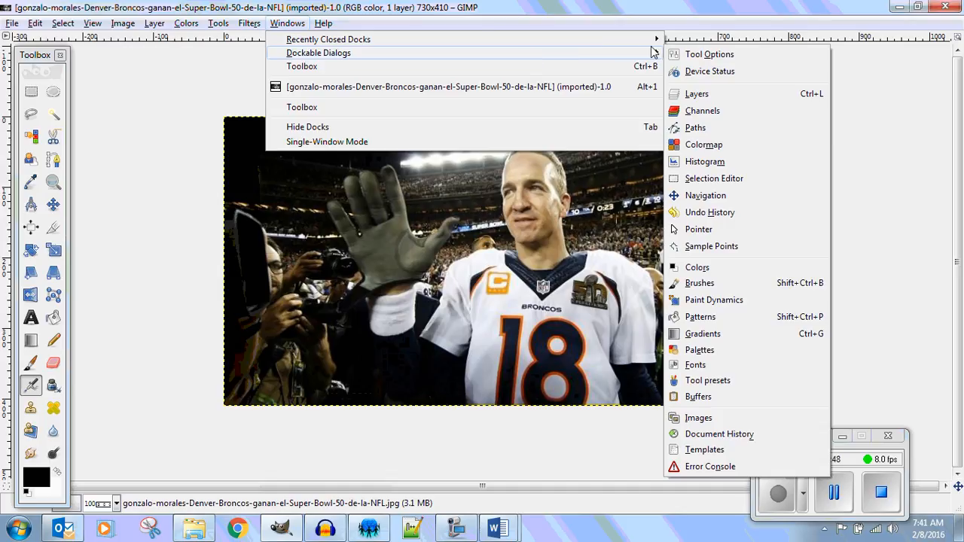
click(712, 101)
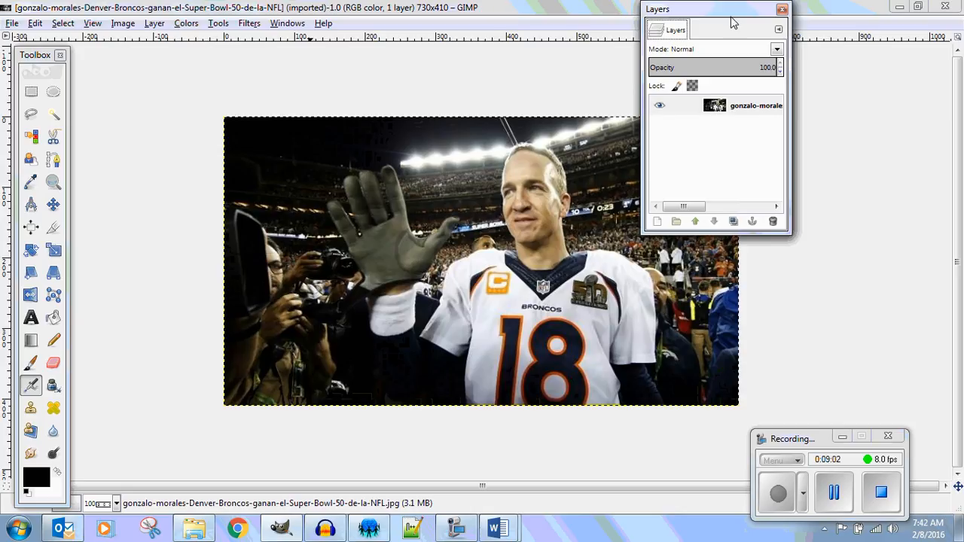
drag(731, 15, 874, 90)
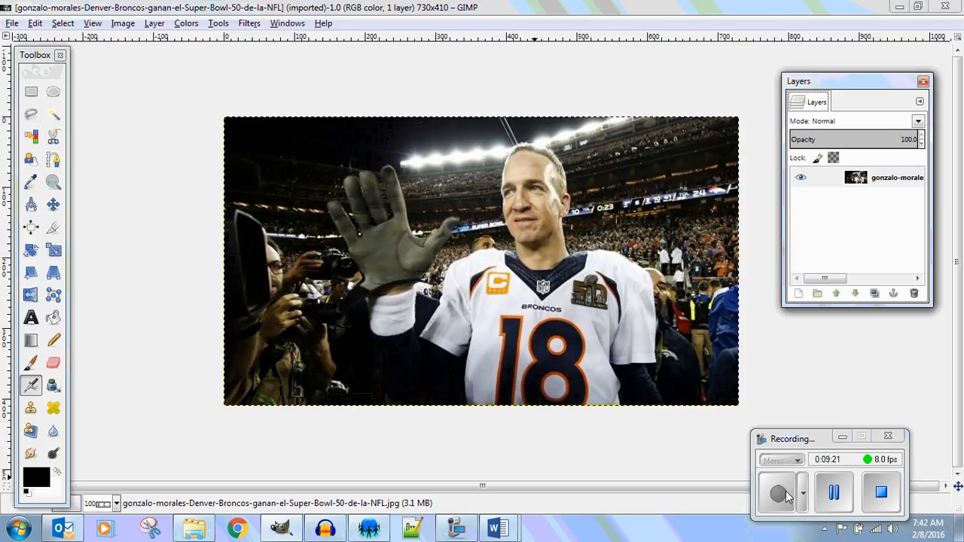
click(834, 492)
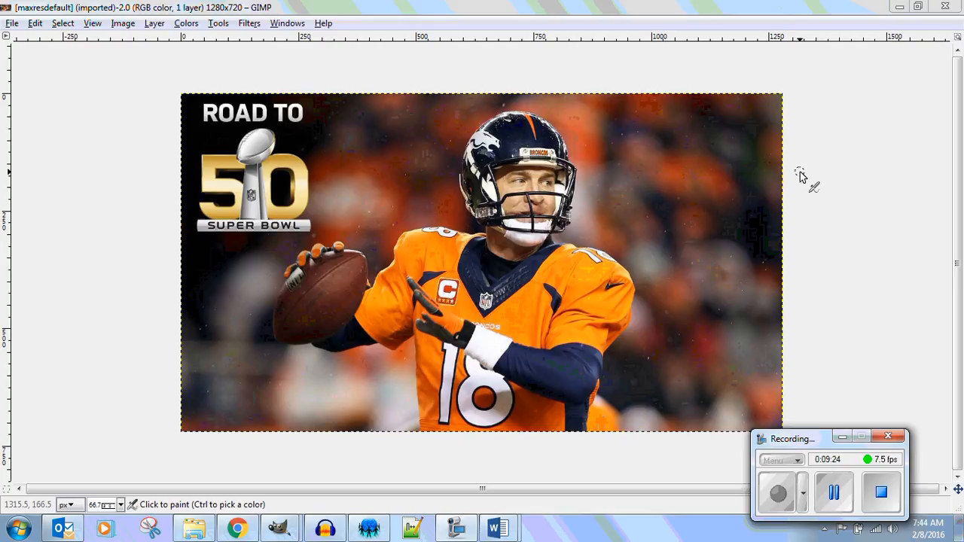
Show a new Toolbox for the maxresdefault photo and place it beside the Super Bowl 50 logo edge of the image.
click(287, 23)
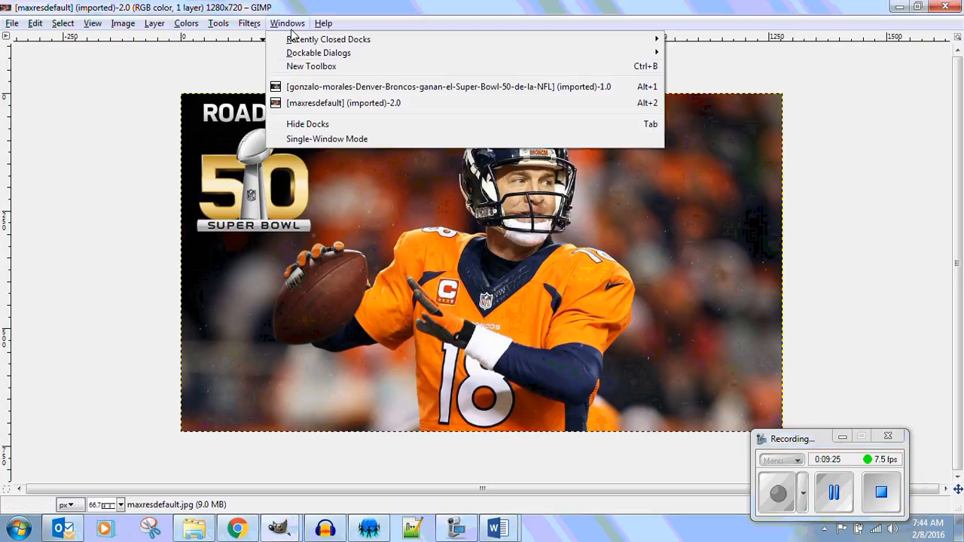
click(297, 67)
drag(308, 16, 76, 60)
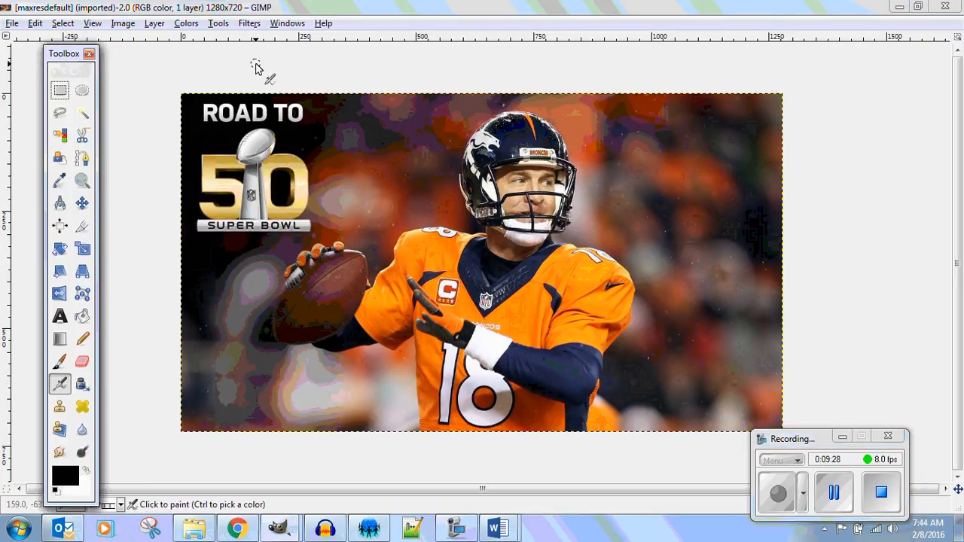
Show the Layers dialog for the maxresdefault photo and place it in the empty area opposite the Toolbox.
click(287, 23)
mouse_move(292, 56)
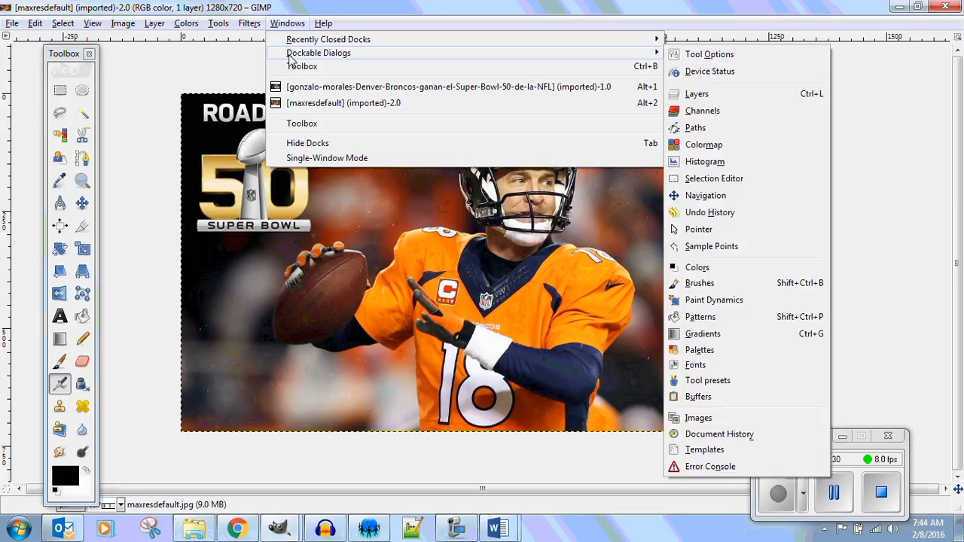
click(716, 97)
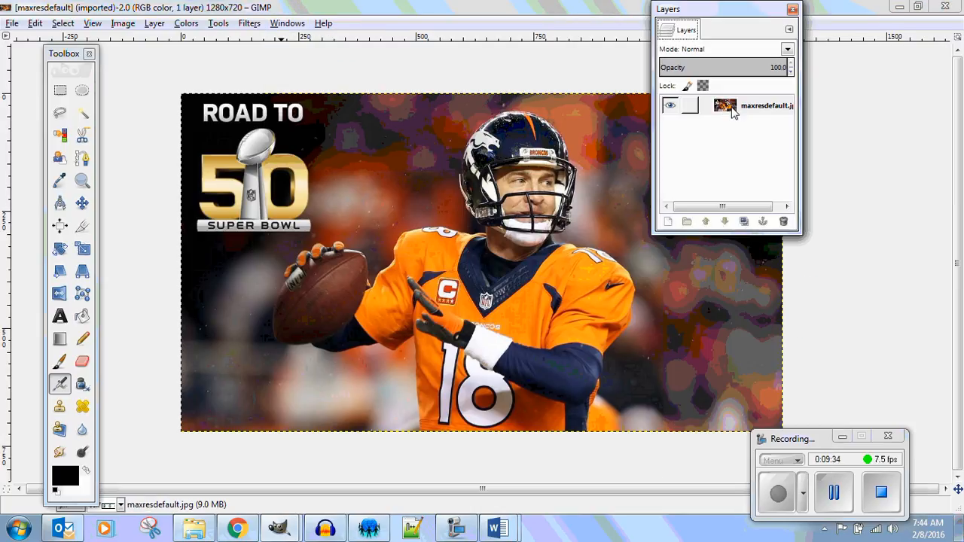
drag(723, 8, 885, 71)
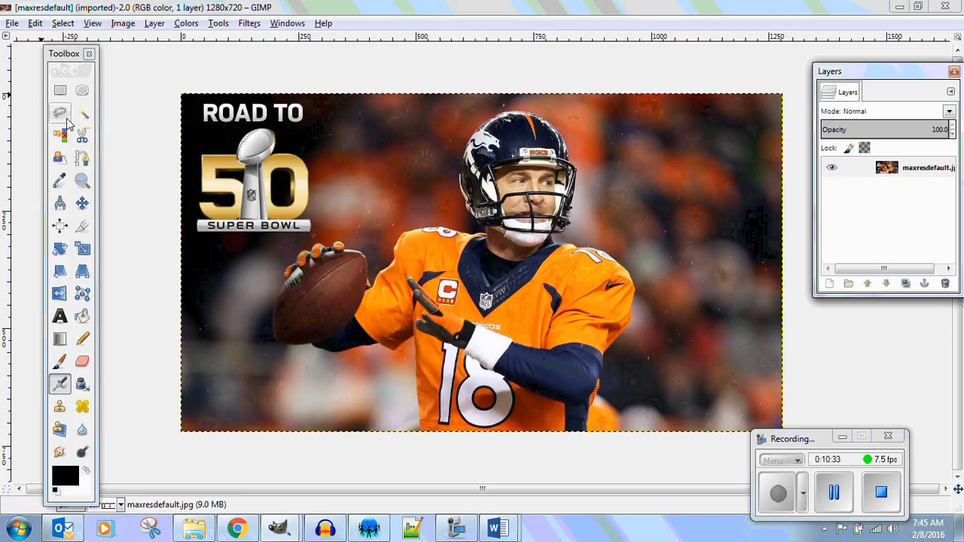
Start a Free Select outline at the jersey's lower edge and trace up its side and along the throwing arm's underside.
click(58, 115)
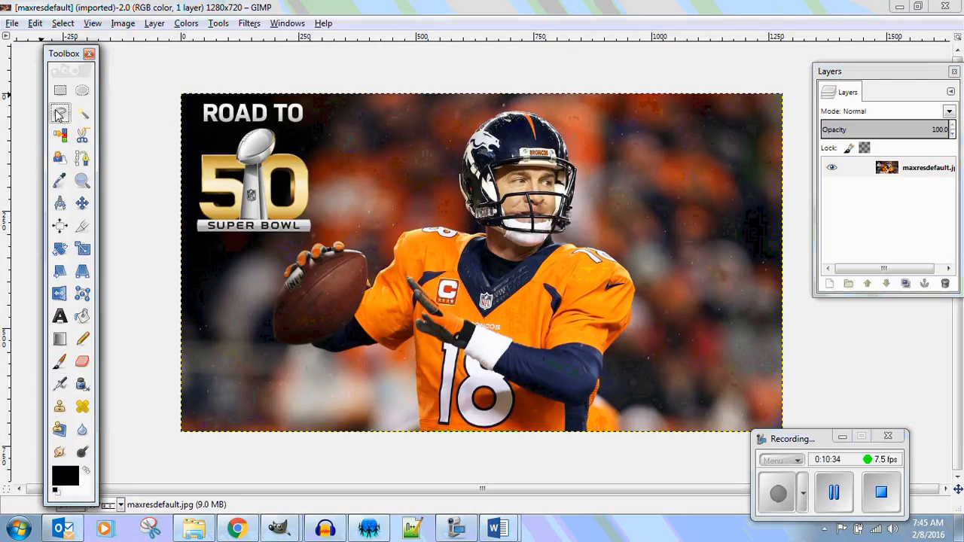
click(420, 432)
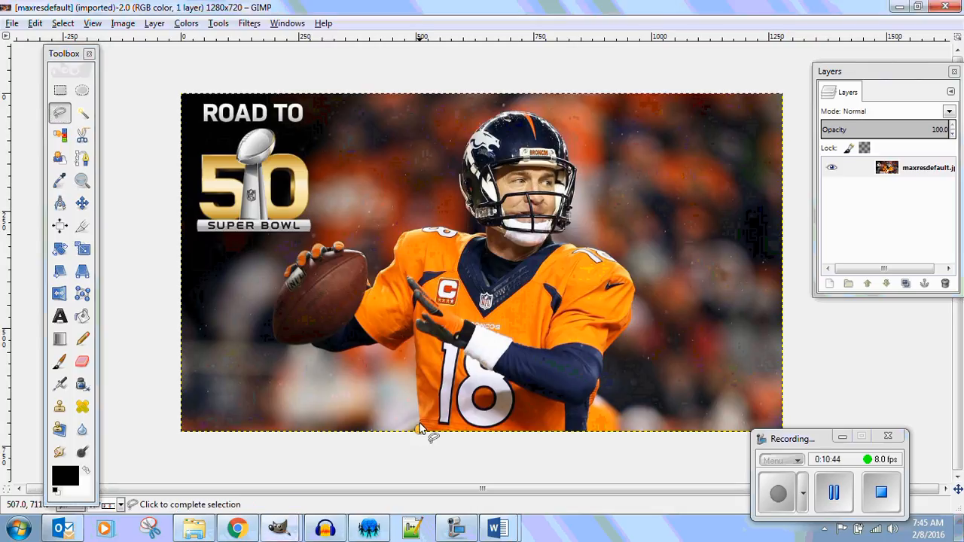
click(416, 378)
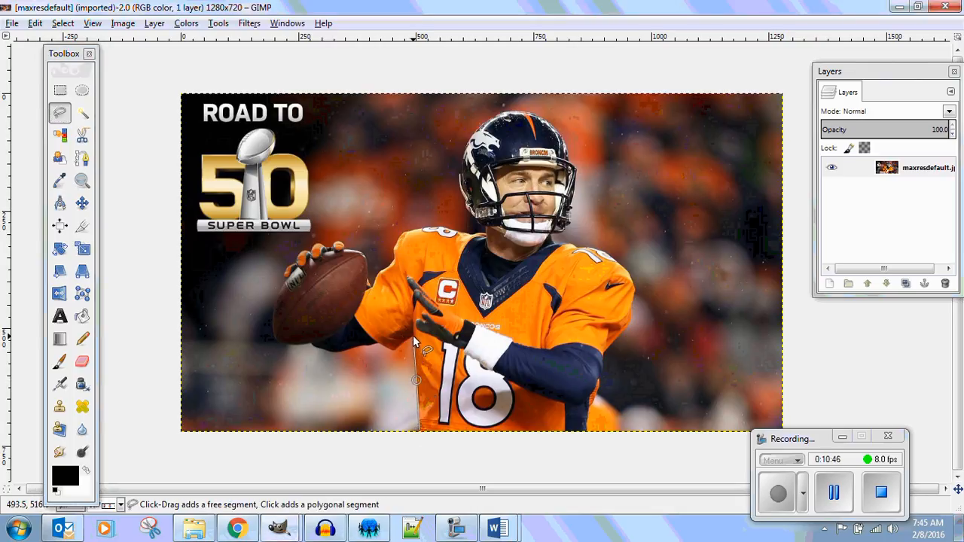
click(413, 335)
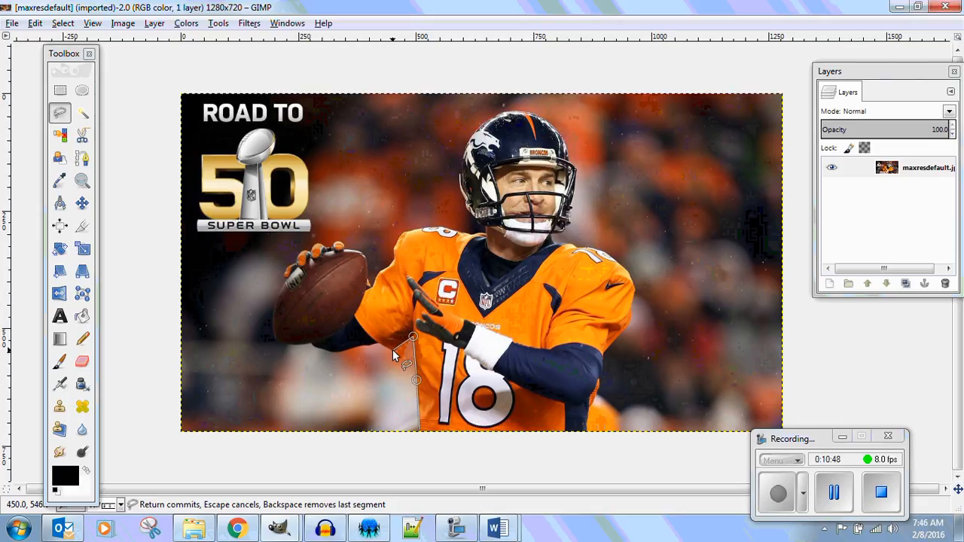
click(380, 348)
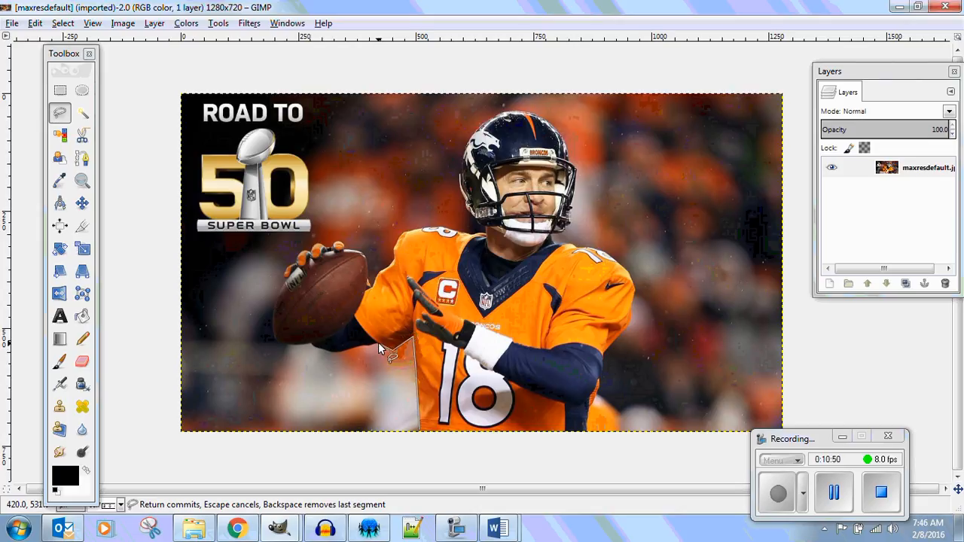
click(312, 347)
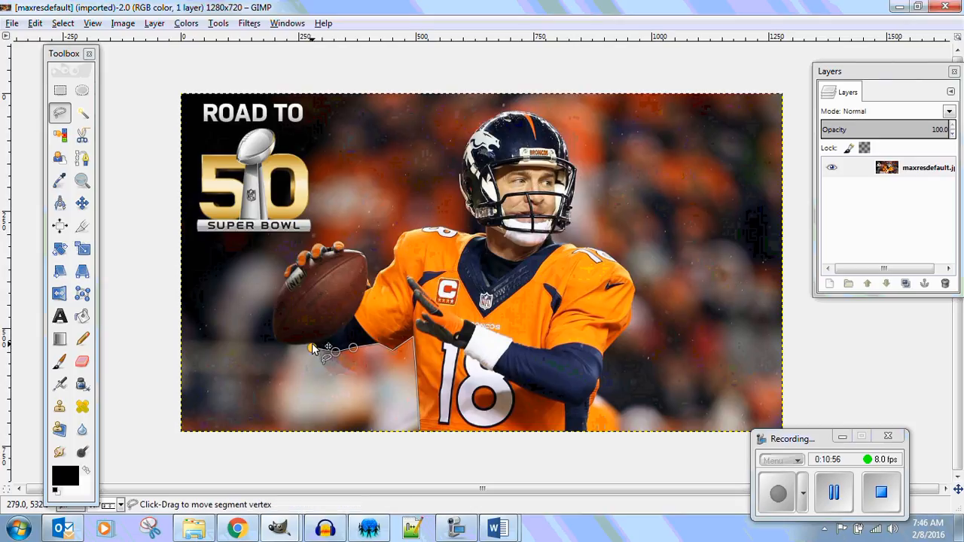
Continue the Free Select outline around the football's underside and outer edge up to the glove.
click(307, 345)
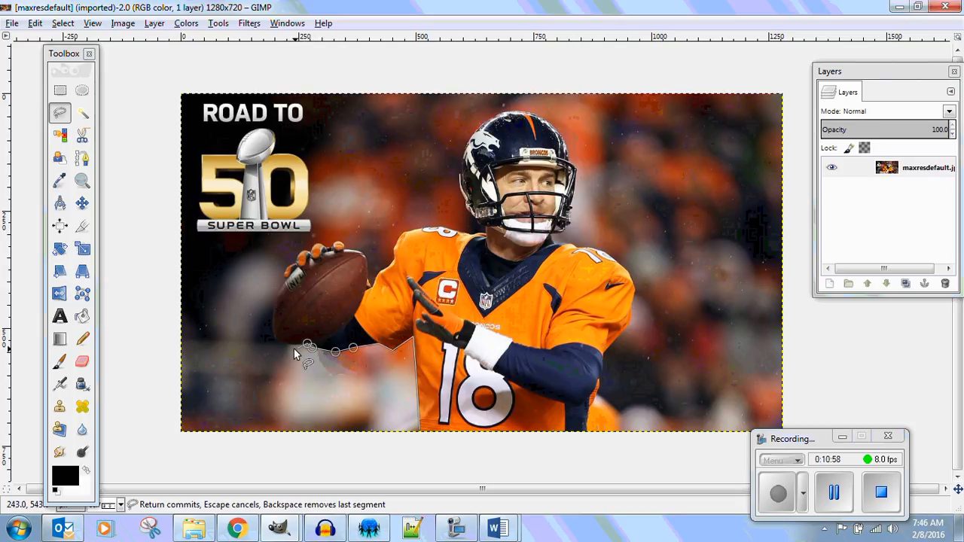
click(283, 344)
click(271, 336)
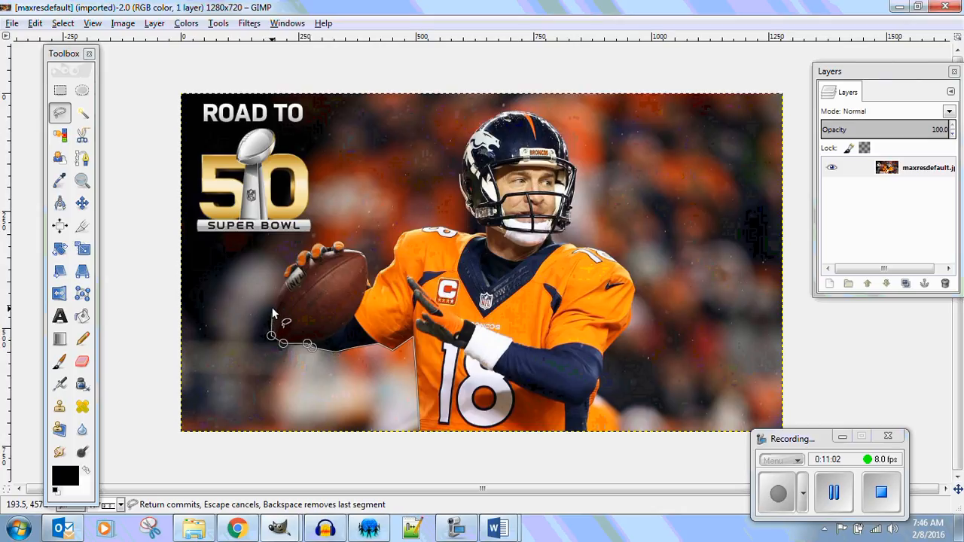
click(272, 306)
click(283, 287)
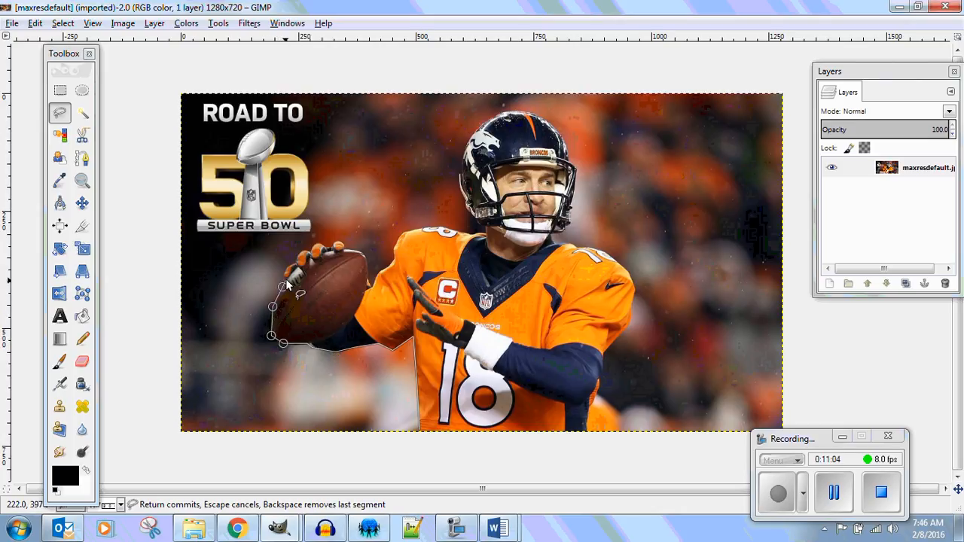
Continue the Free Select outline over the gloved fingertips to the upper edge of the football.
click(287, 275)
click(285, 270)
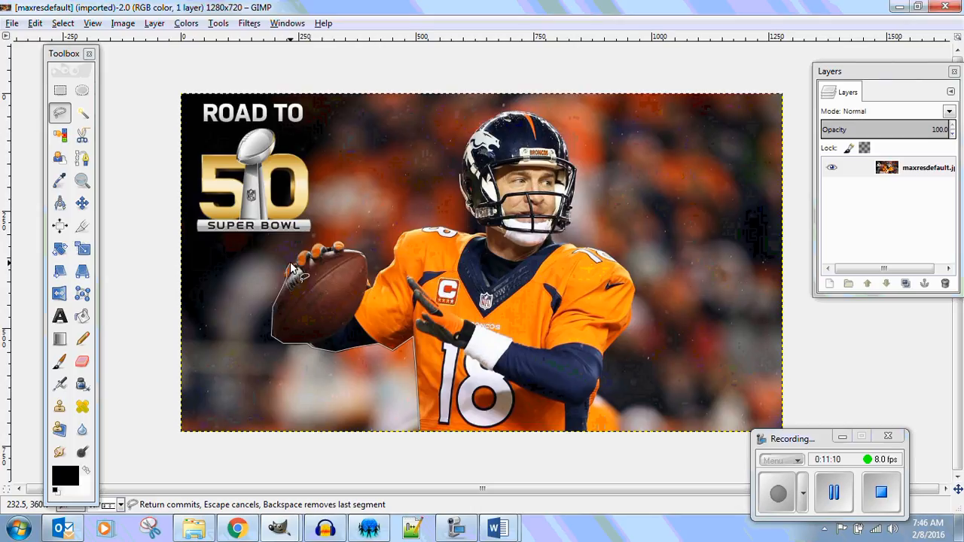
click(291, 262)
click(295, 261)
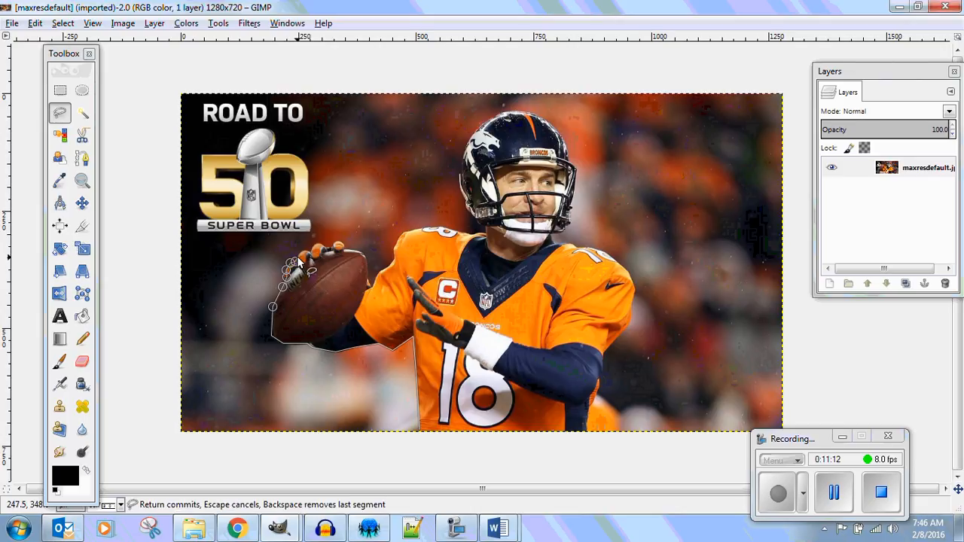
click(298, 259)
click(306, 254)
click(311, 250)
click(319, 243)
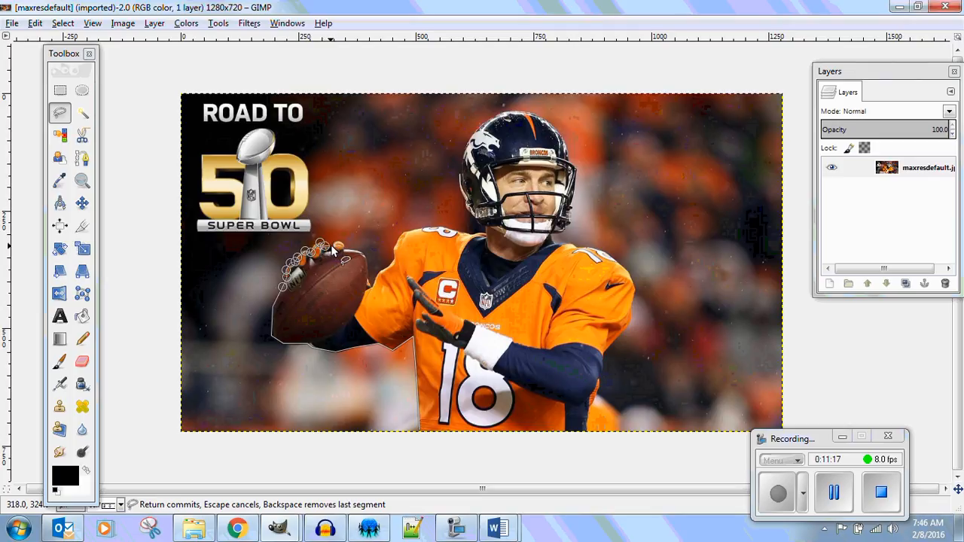
click(334, 243)
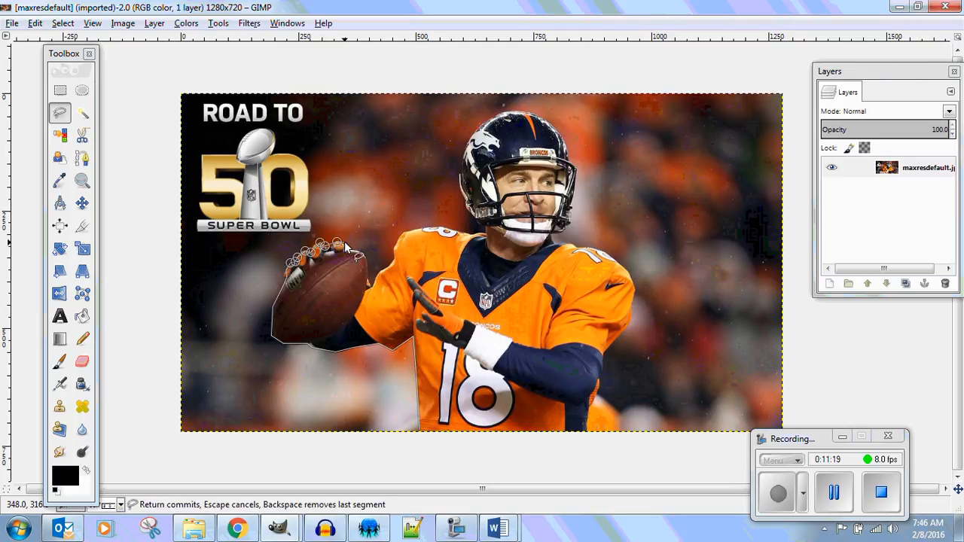
click(344, 245)
Trace the Free Select outline around the football's upper tip, down its inner edge, and up the throwing arm's sleeve.
click(365, 253)
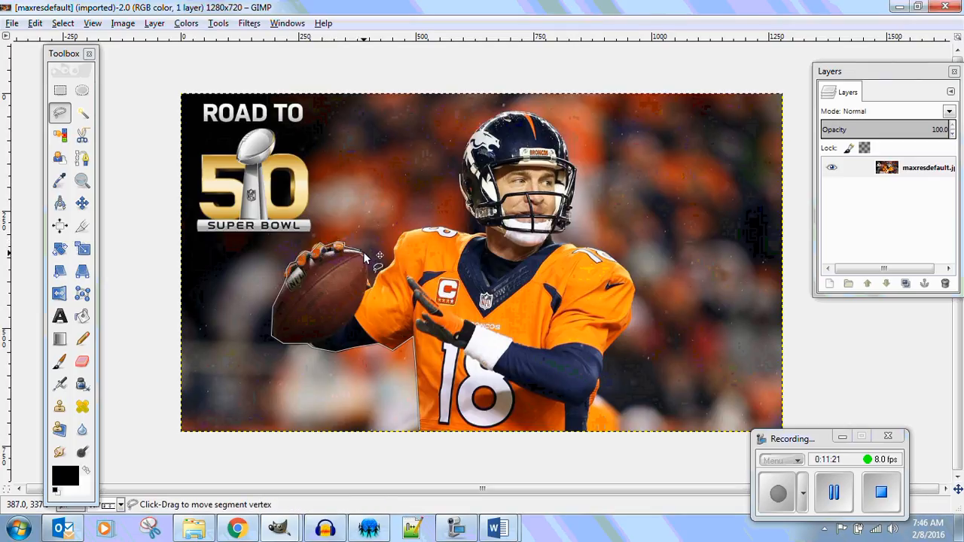
click(368, 268)
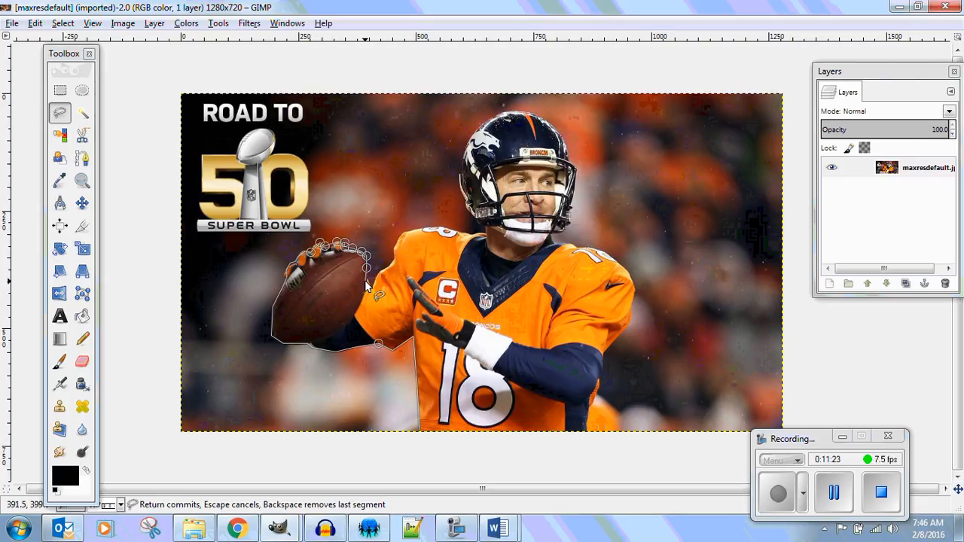
click(369, 282)
click(382, 271)
click(392, 263)
click(398, 241)
click(405, 232)
Extend the Free Select outline across the top of the throwing shoulder to the base of the helmet.
click(434, 227)
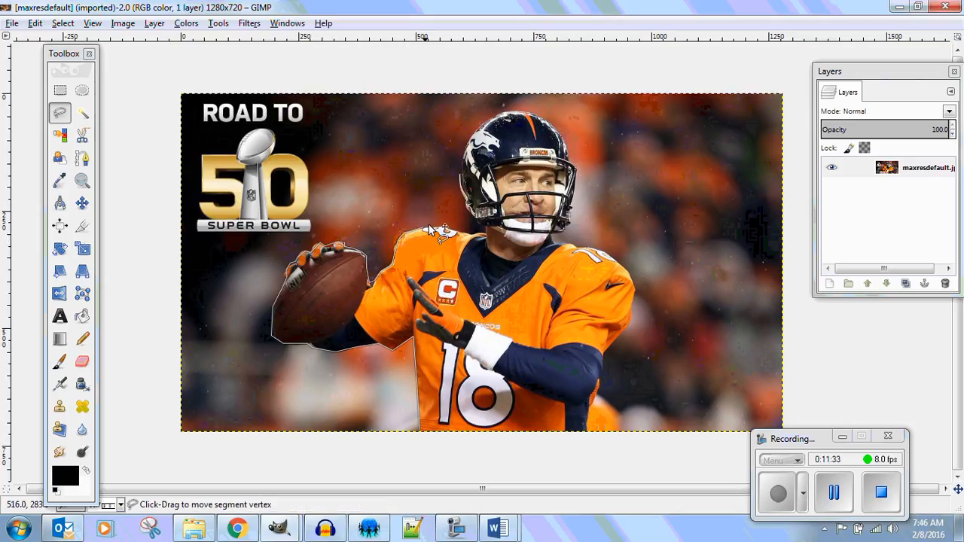
click(445, 229)
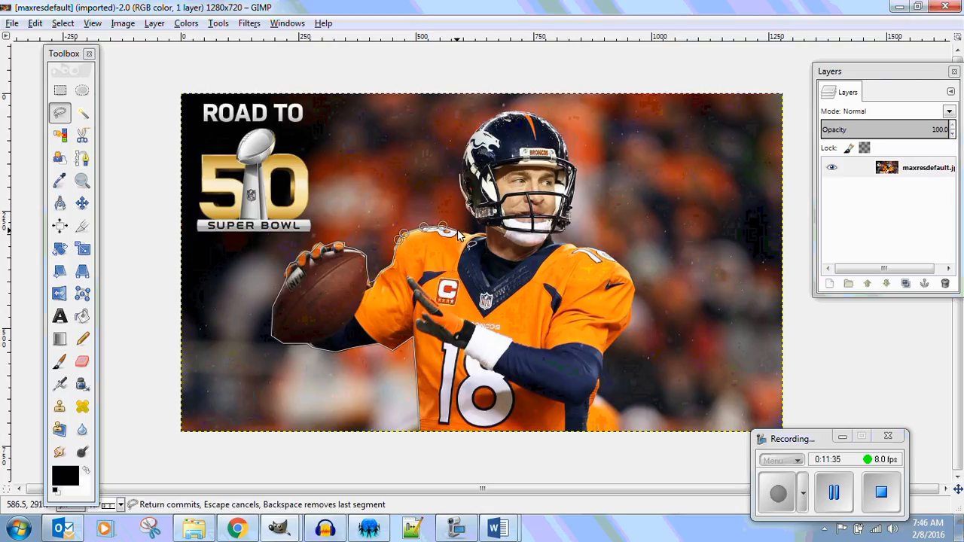
click(460, 229)
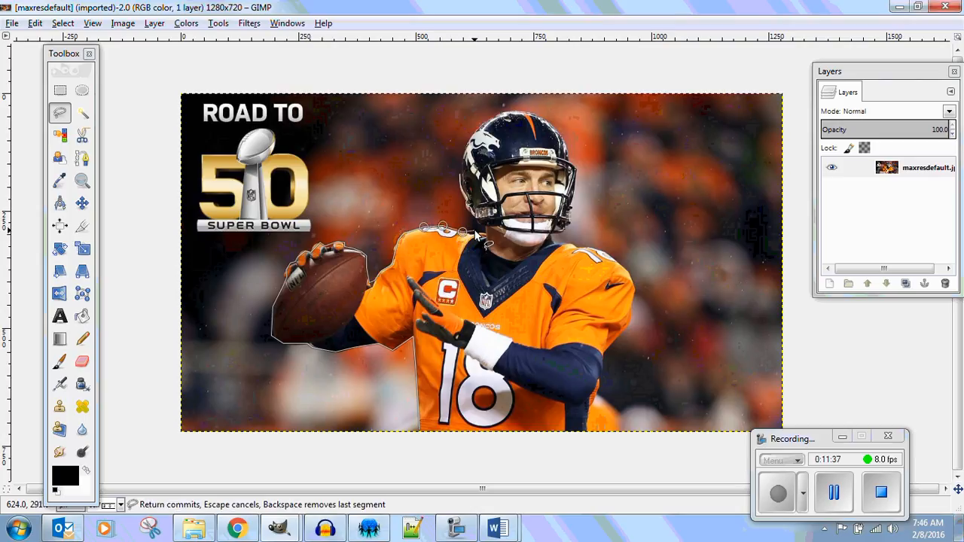
click(474, 230)
click(482, 230)
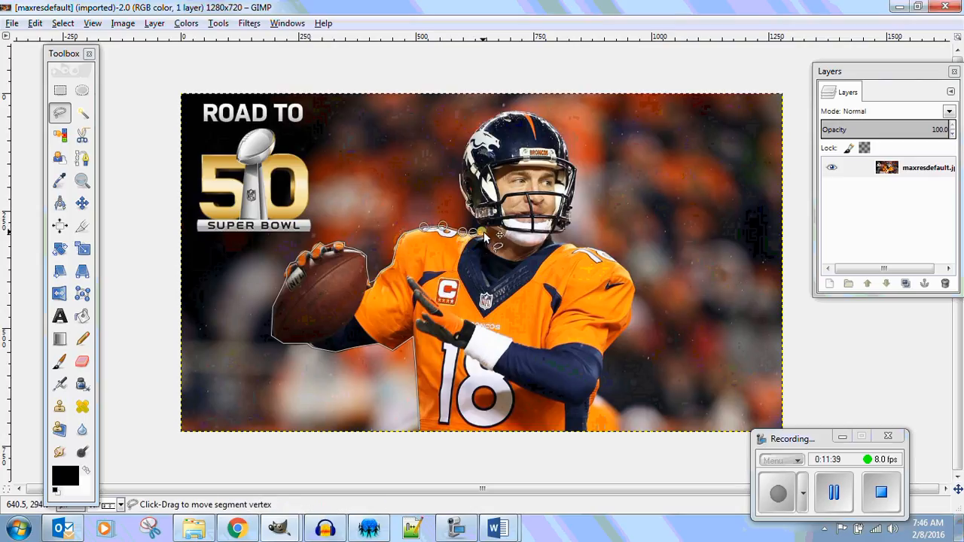
click(484, 227)
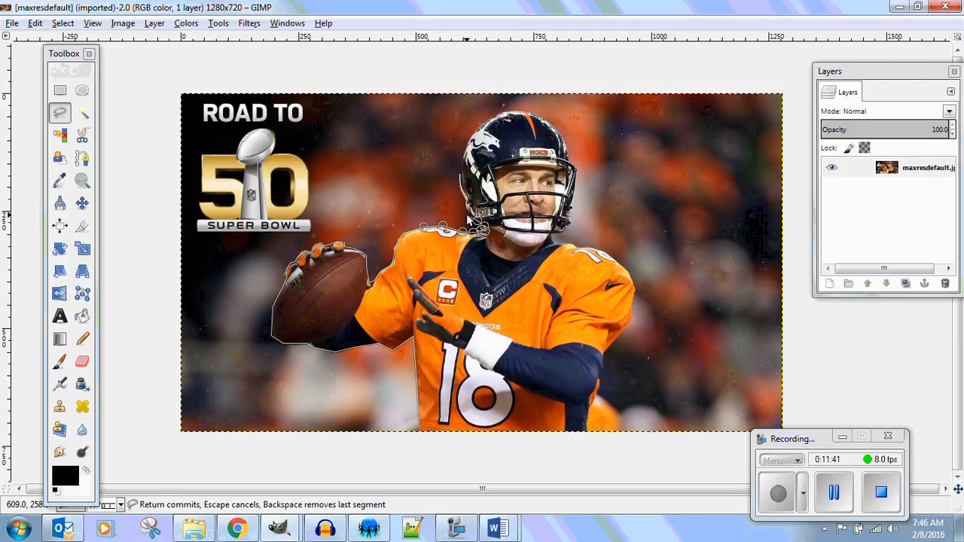
Trace the Free Select outline up the back of the helmet from its base past the horse logo.
click(469, 212)
click(464, 203)
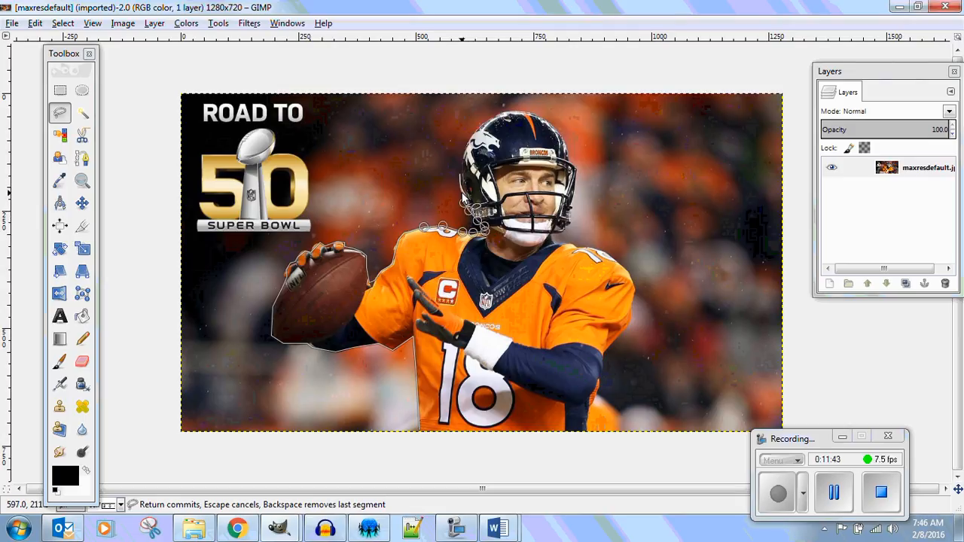
click(461, 193)
click(459, 185)
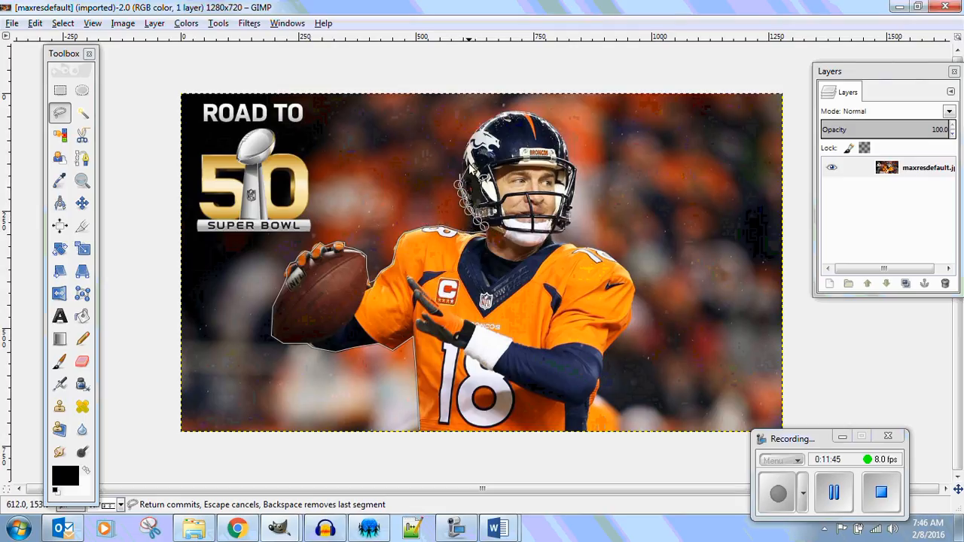
click(465, 149)
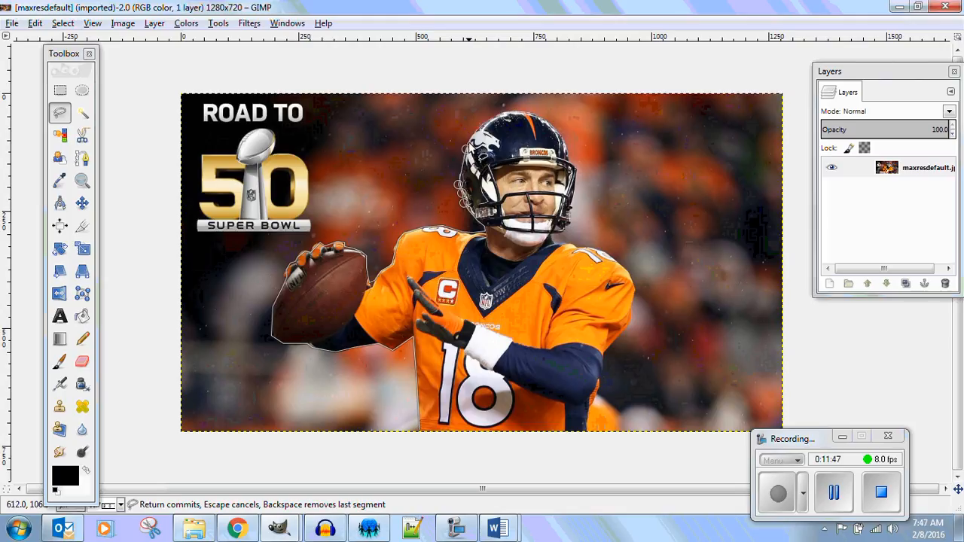
click(473, 131)
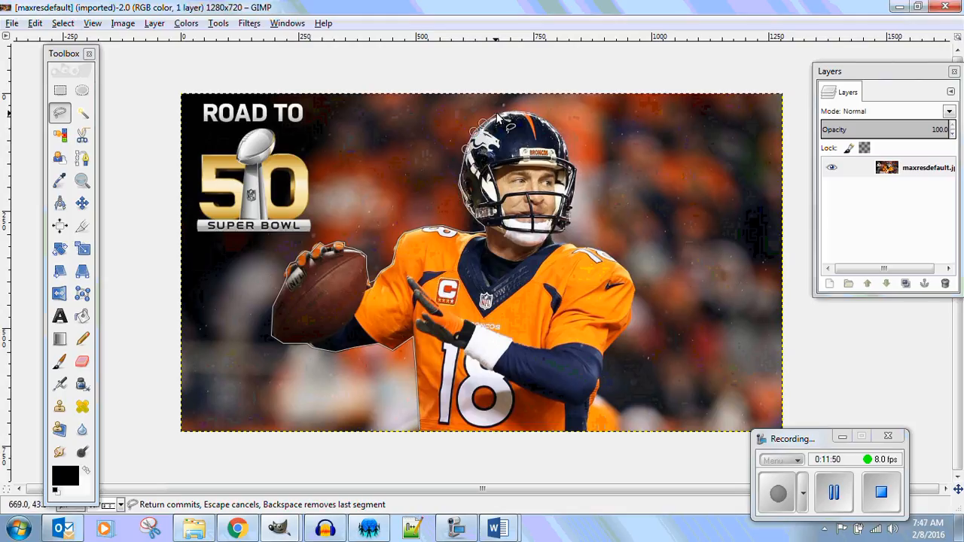
Continue the Free Select outline over the helmet's crown and down its front edge beside the face mask.
click(499, 113)
click(515, 109)
click(536, 115)
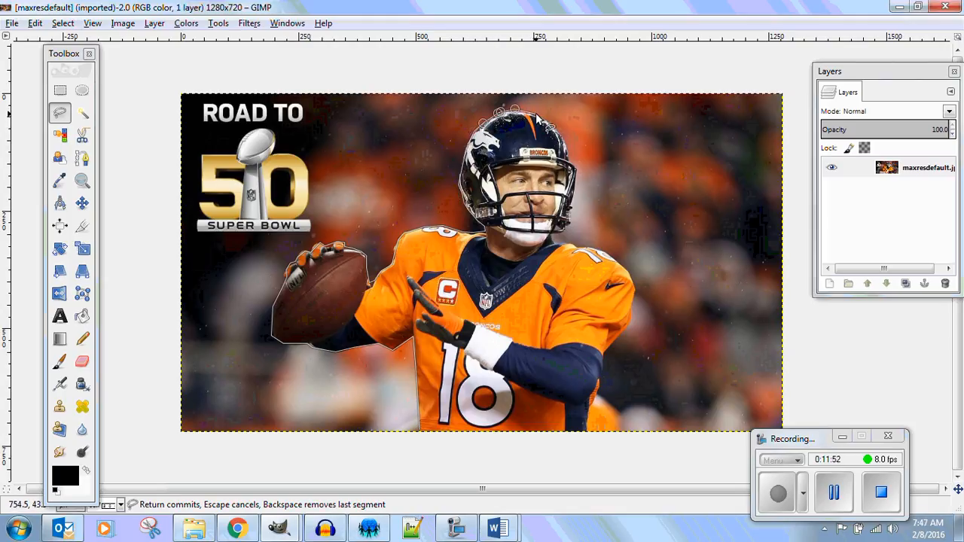
click(553, 125)
click(567, 143)
click(572, 160)
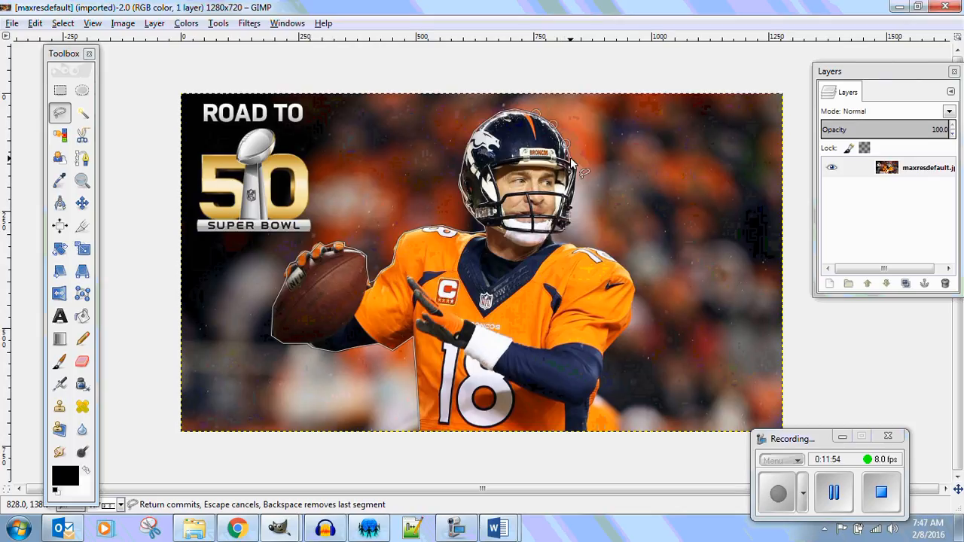
click(577, 187)
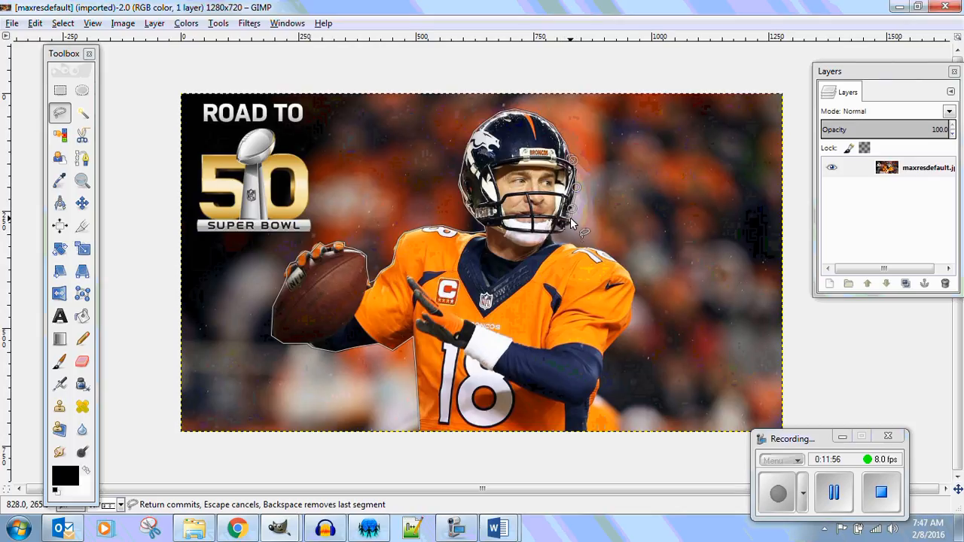
Trace the Free Select outline around the face mask's lower corner, in to the collar, and onto the non-throwing shoulder.
click(570, 223)
click(563, 232)
click(555, 234)
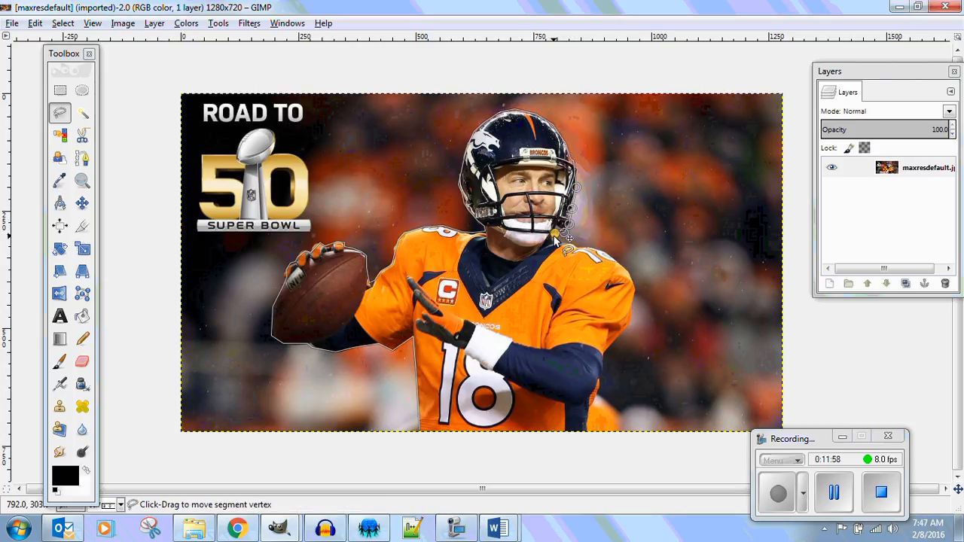
click(550, 235)
click(557, 245)
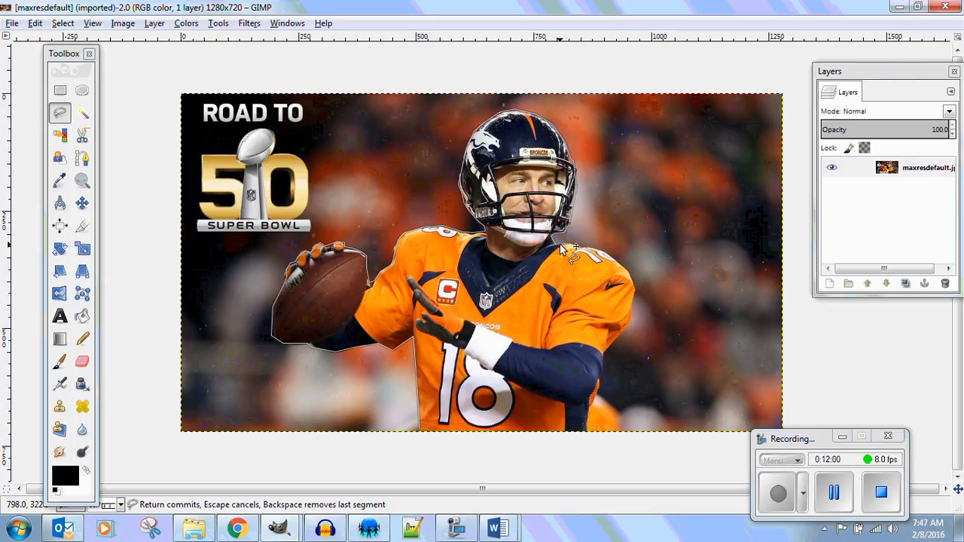
click(569, 243)
click(581, 249)
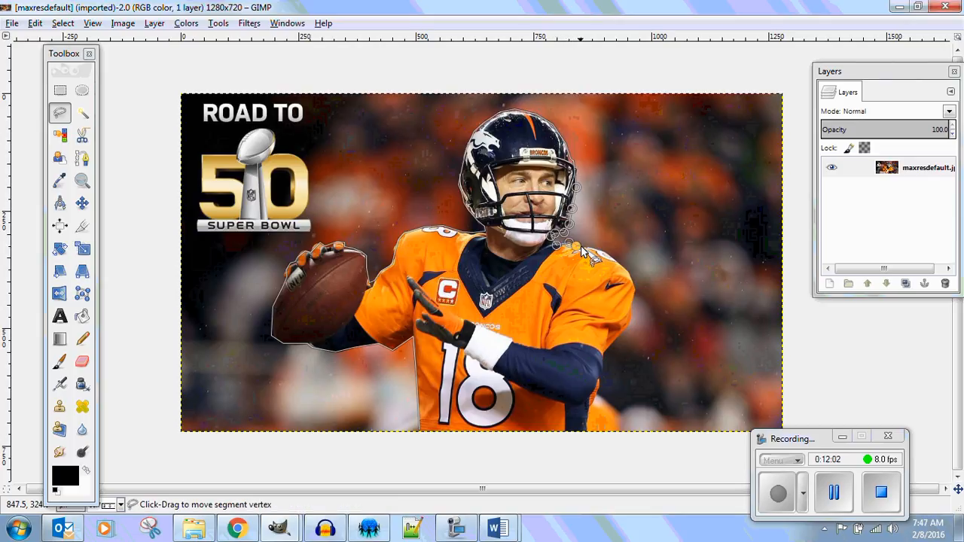
Continue the Free Select outline over the non-throwing shoulder and down the outer edge of its orange sleeve.
click(611, 257)
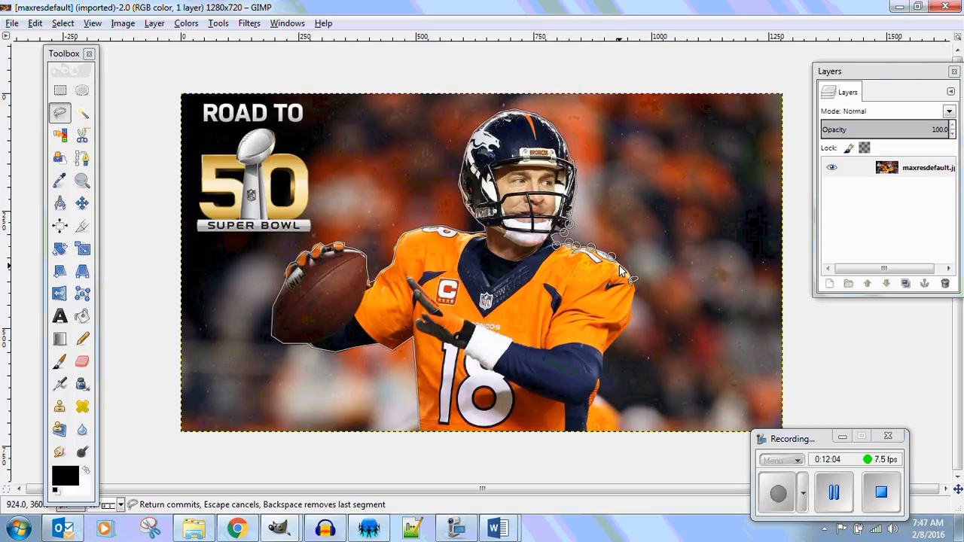
click(626, 269)
click(635, 289)
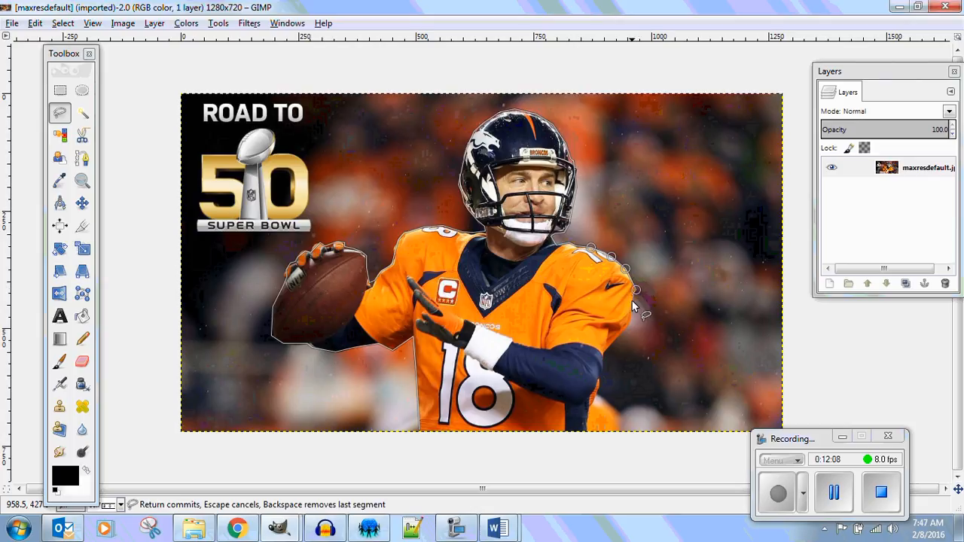
click(630, 319)
click(611, 343)
click(605, 354)
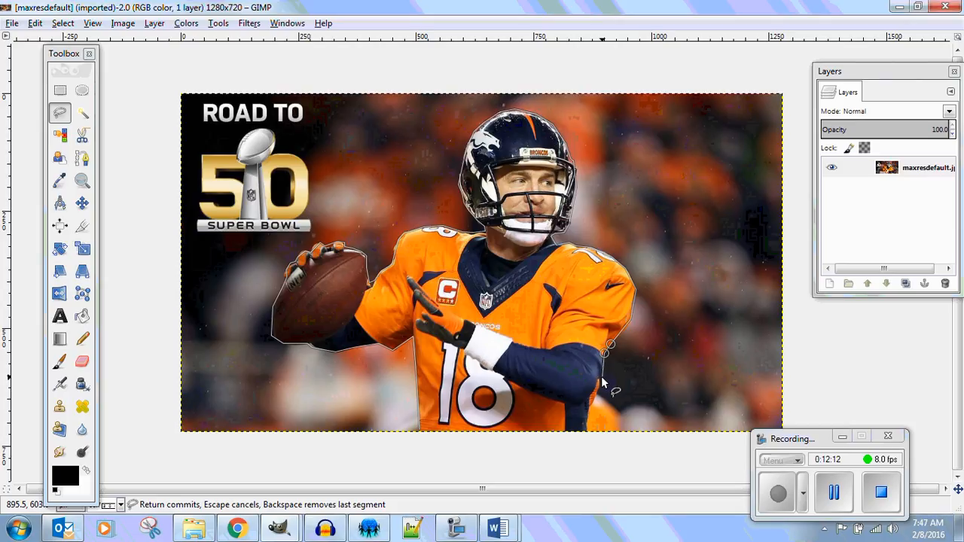
Trace around the bent elbow and down the jersey's side to the image edge, and close the Free Select outline at its starting point.
click(602, 378)
click(596, 396)
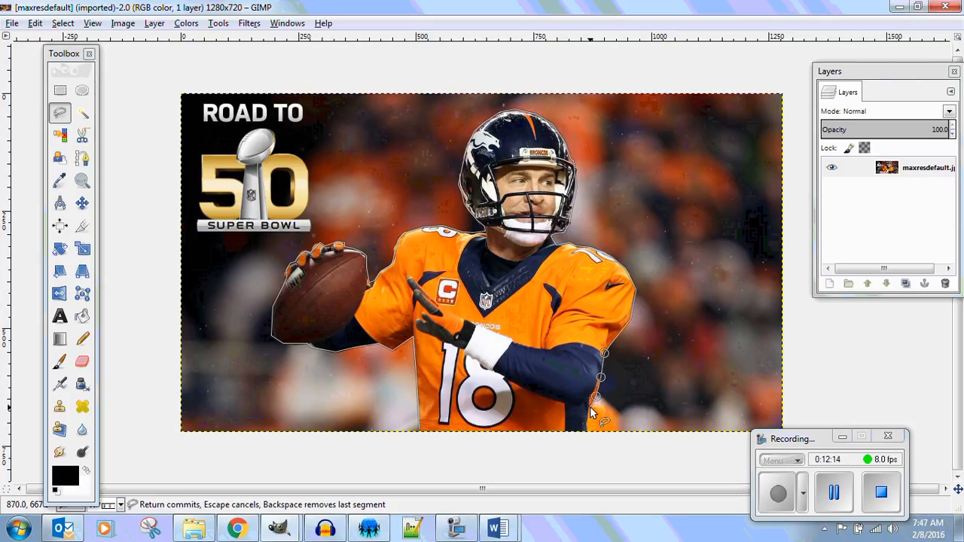
click(590, 408)
click(589, 421)
click(589, 432)
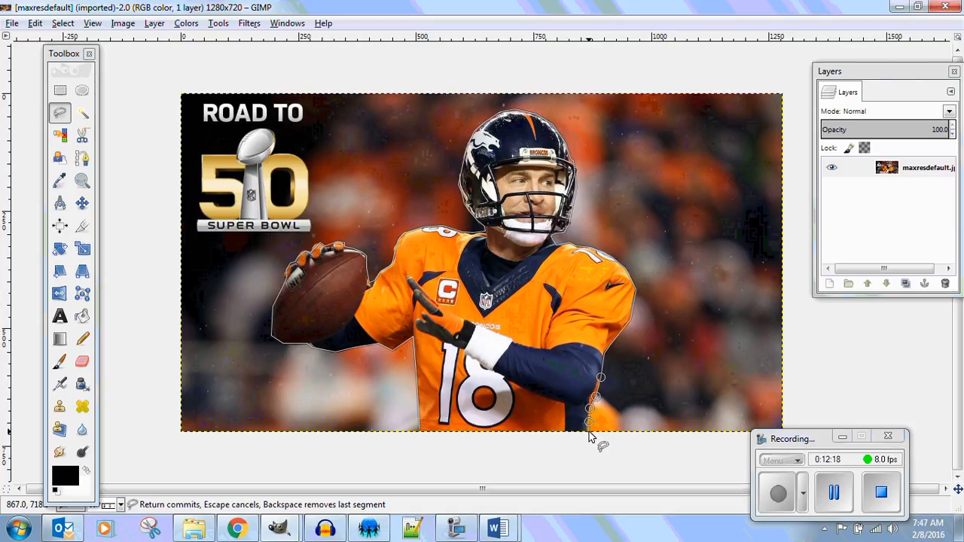
click(420, 435)
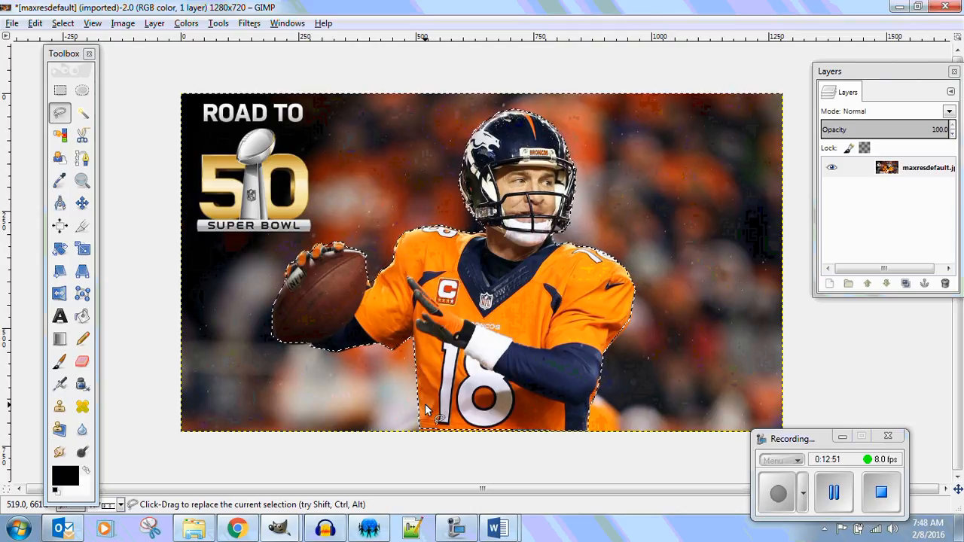
Invert the selection, try deleting the background around the quarterback, and undo the deletion.
click(65, 25)
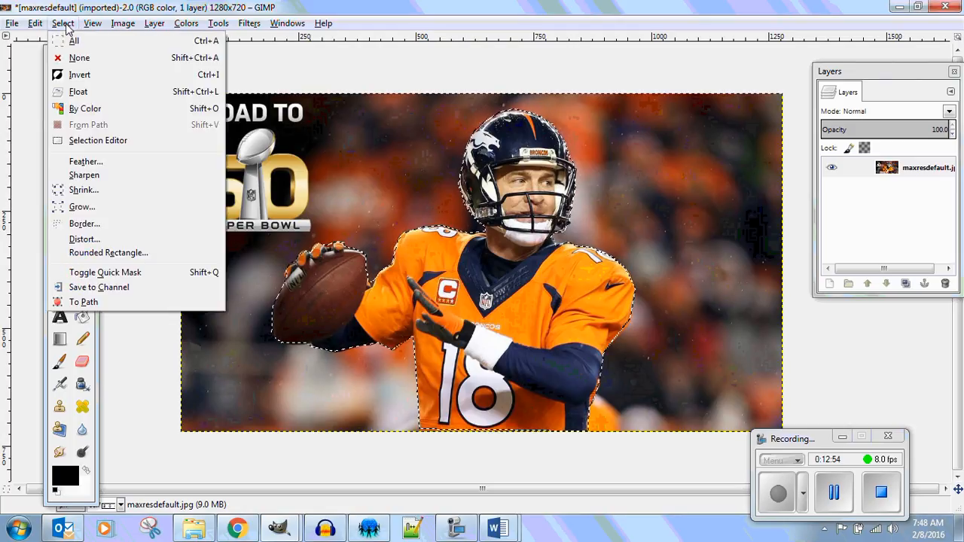
click(76, 75)
key(Delete)
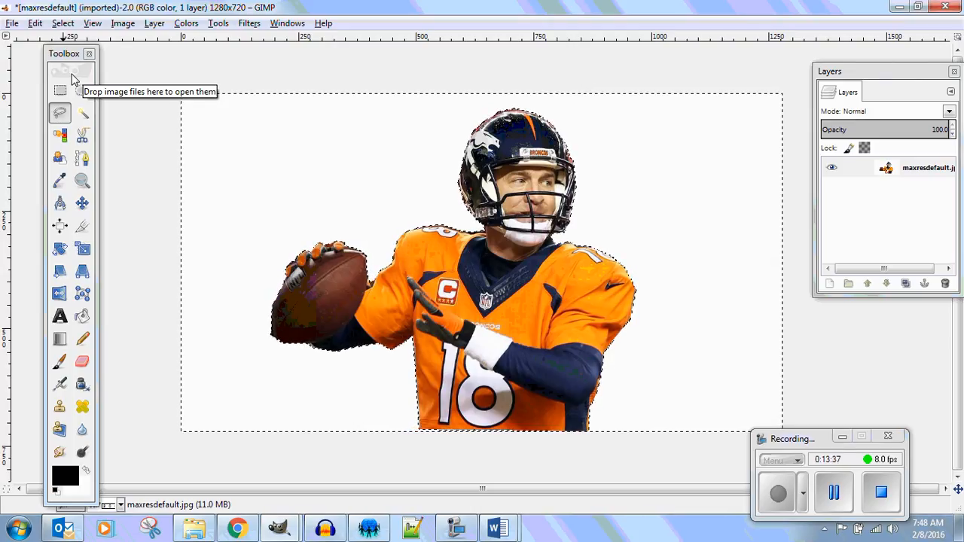
key(ctrl+z)
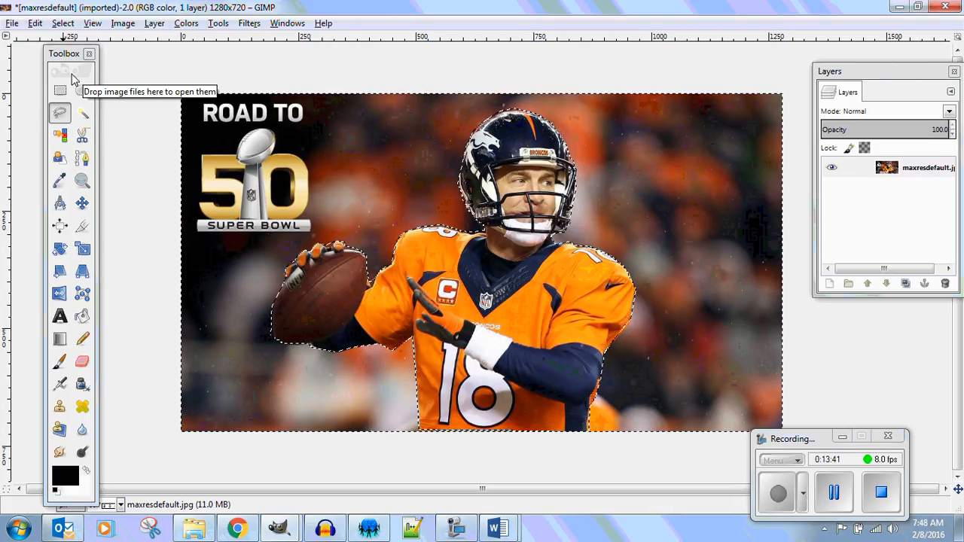
Invert the selection back to the quarterback, try deleting him from the photo, and undo the deletion.
click(62, 24)
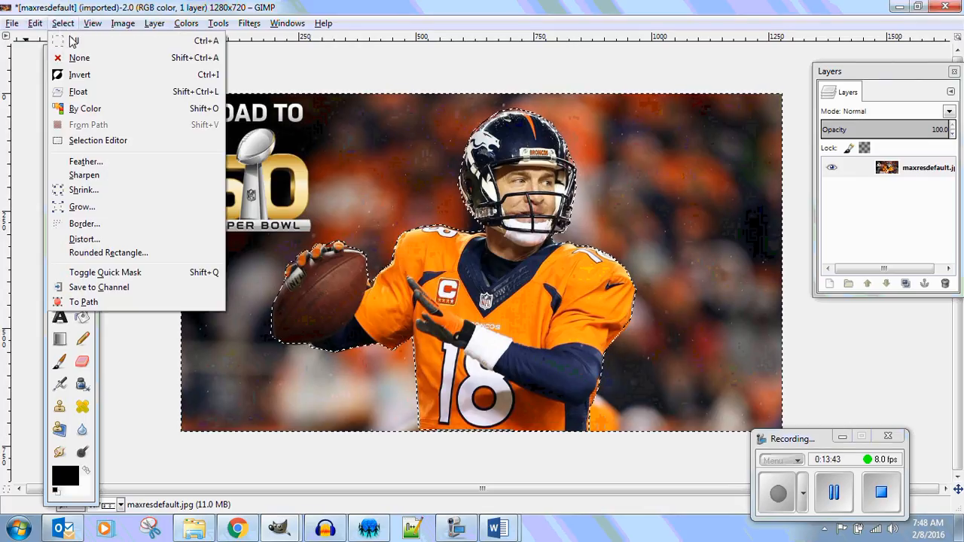
click(78, 74)
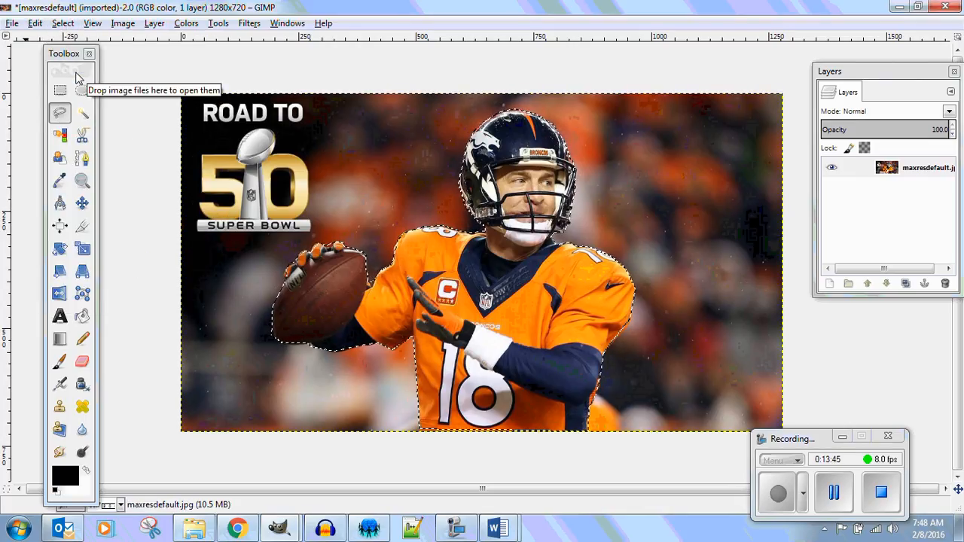
key(Delete)
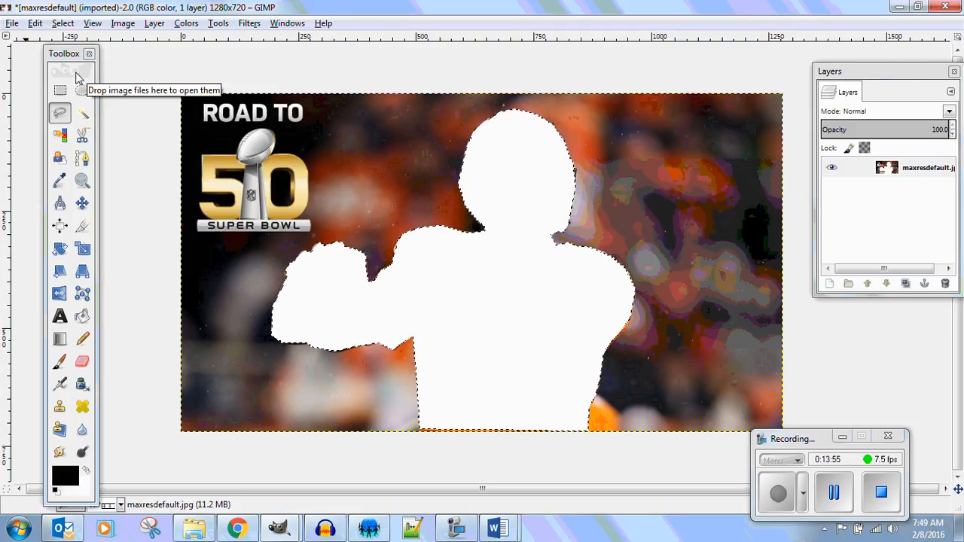
key(ctrl+z)
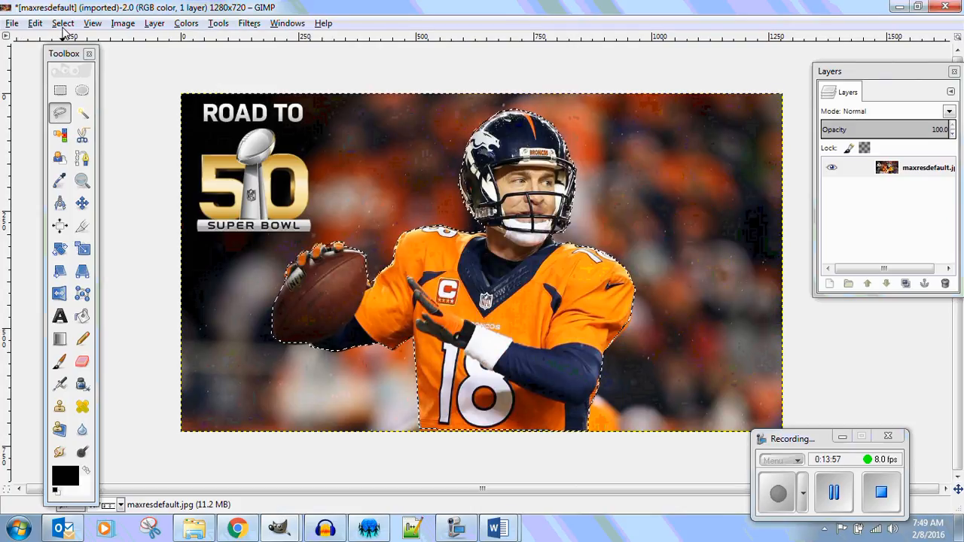
Invert the selection so that it covers the background around the quarterback.
click(63, 23)
click(75, 74)
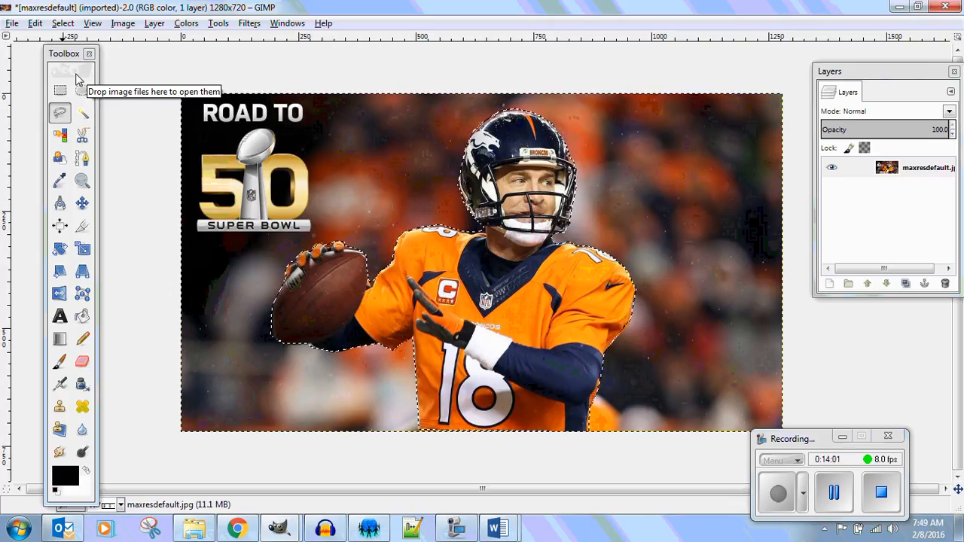
Delete the background around the quarterback and crop the image closely around him to about 839 × 711 pixels.
key(Delete)
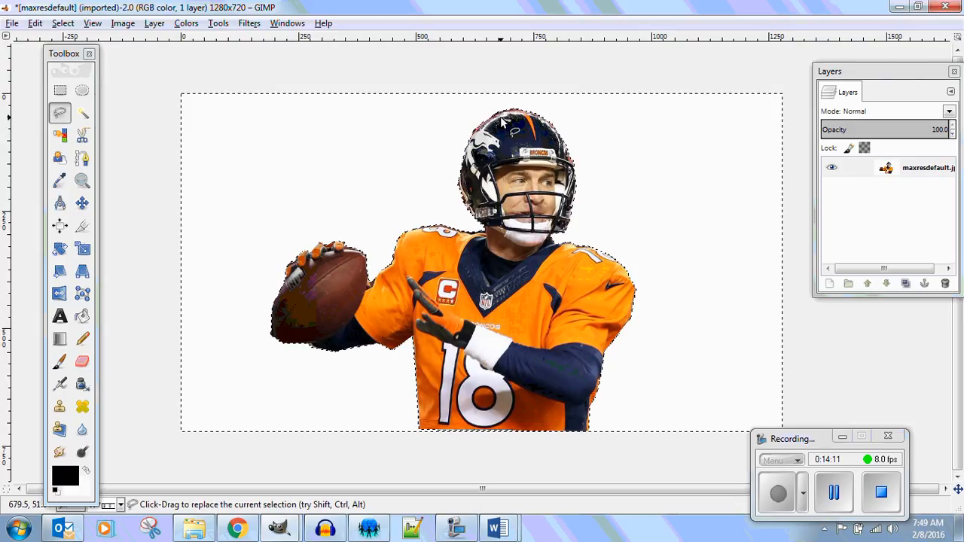
click(83, 226)
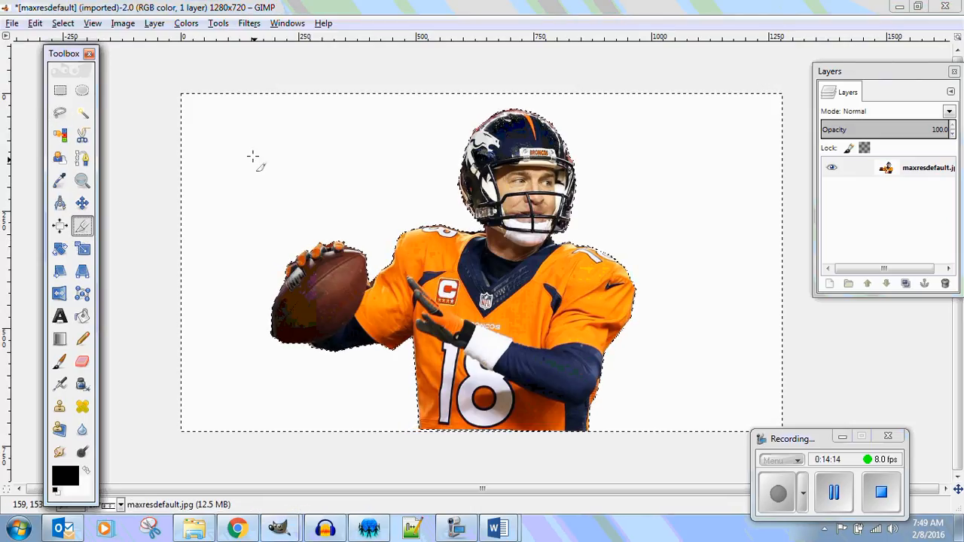
drag(251, 97, 646, 452)
click(556, 328)
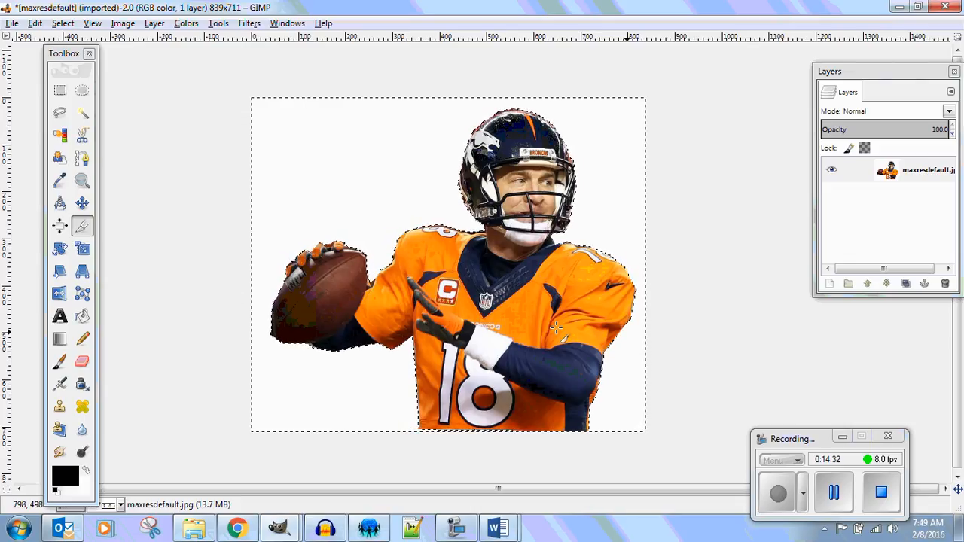
Add an alpha channel to the maxresdefault.jpg layer.
right_click(890, 181)
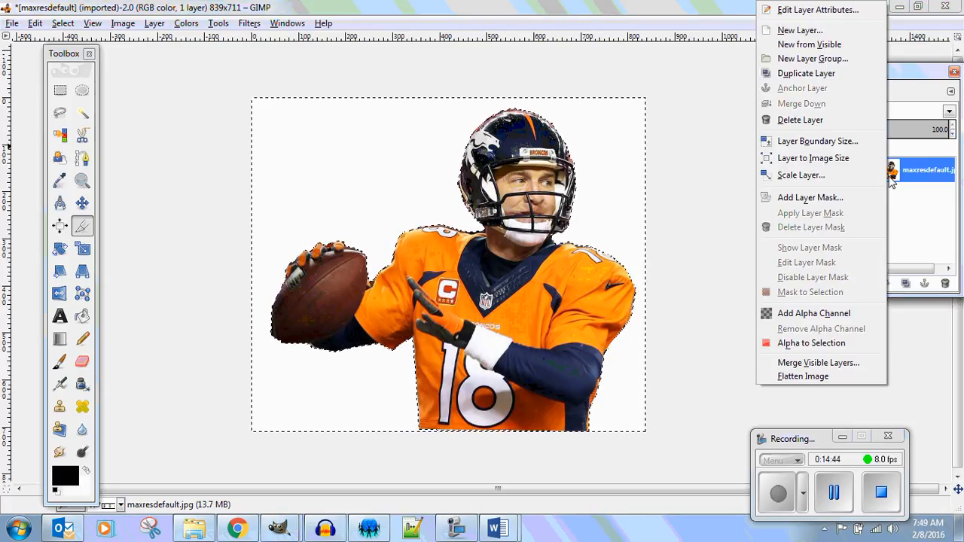
click(850, 317)
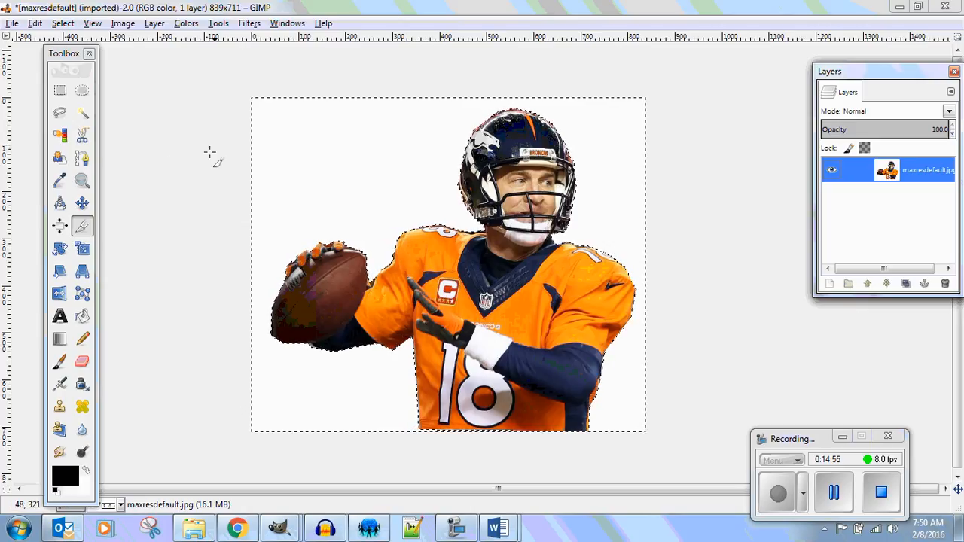
Try selecting the white background by color and deleting it, select the whole image, and undo the selection and the deletion.
click(61, 135)
click(329, 165)
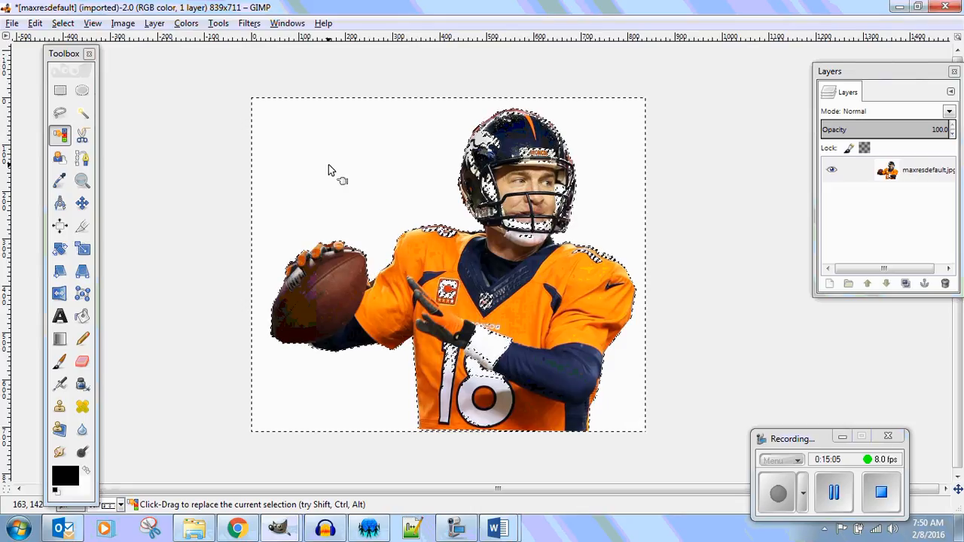
key(Delete)
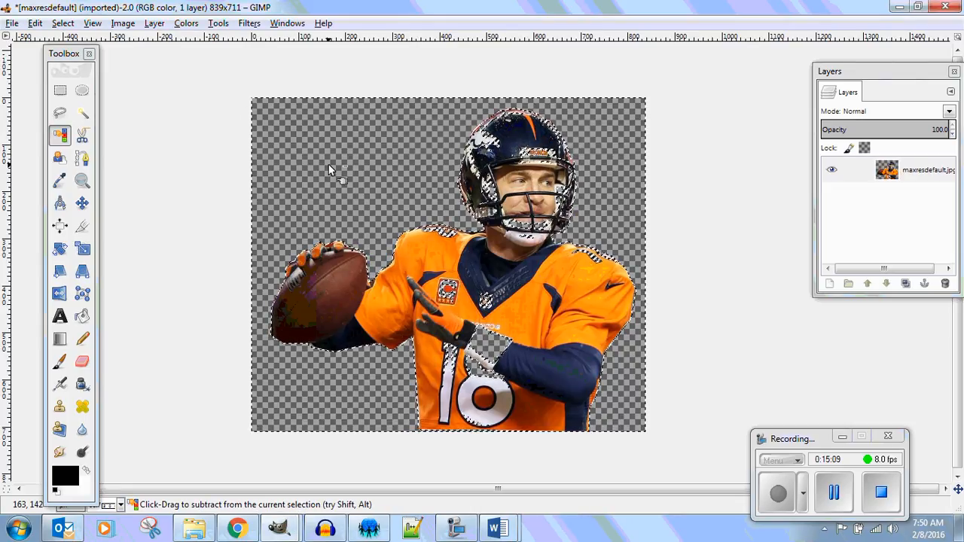
key(ctrl+a)
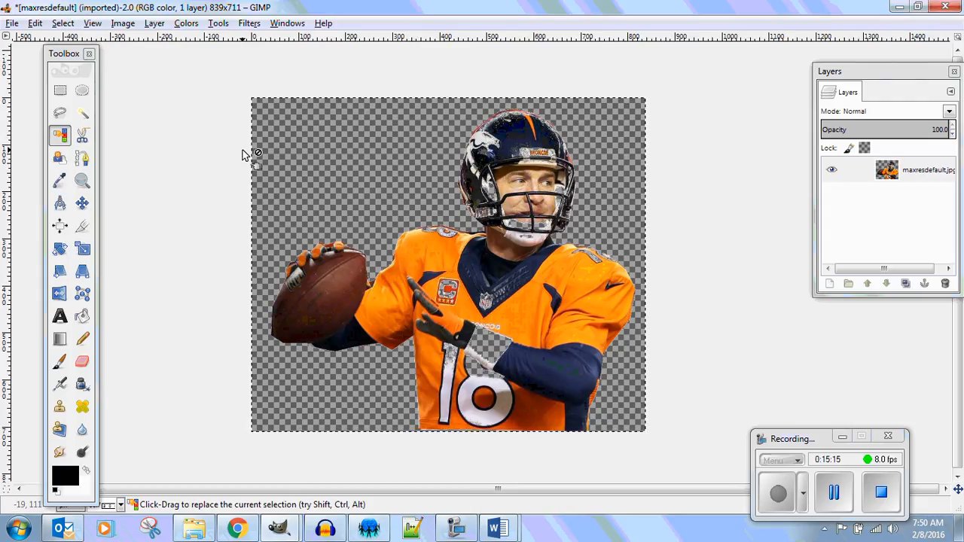
key(ctrl+z)
key(ctrl+z)
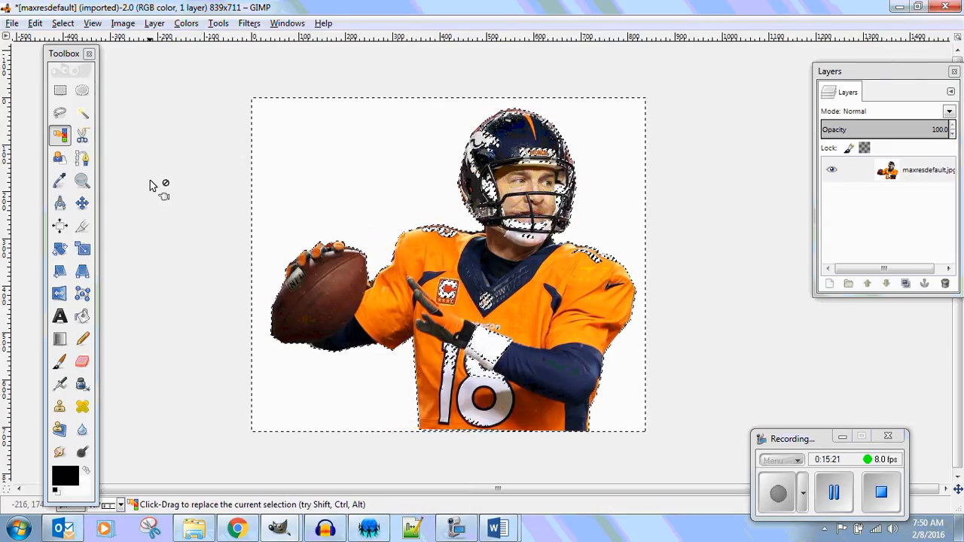
Clear the current selection with the Rectangle Select tool.
click(61, 89)
click(139, 94)
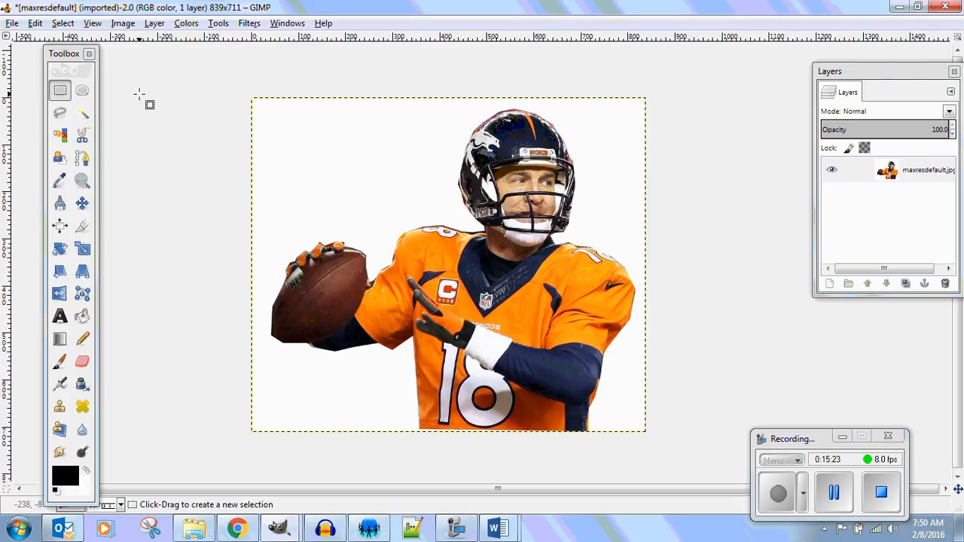
click(62, 92)
click(186, 115)
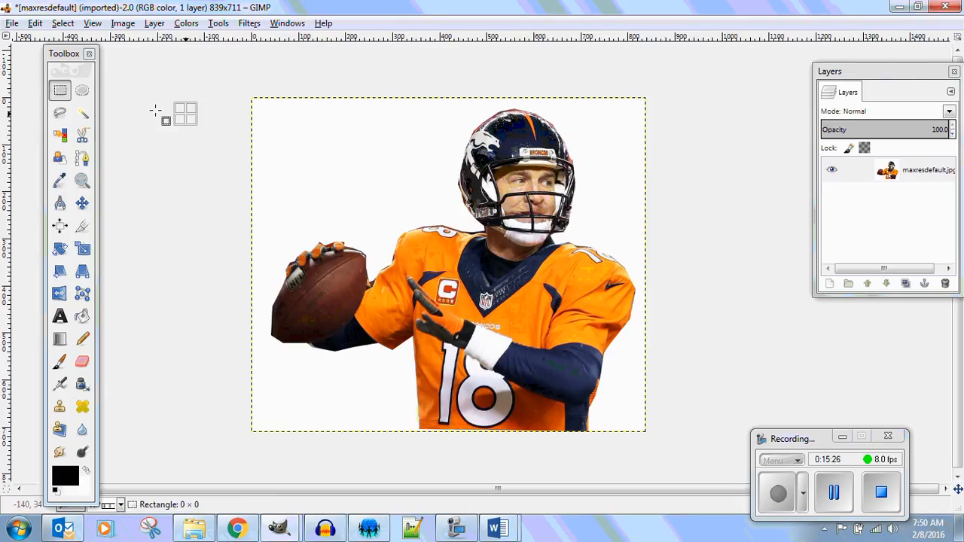
click(62, 90)
click(127, 79)
click(61, 90)
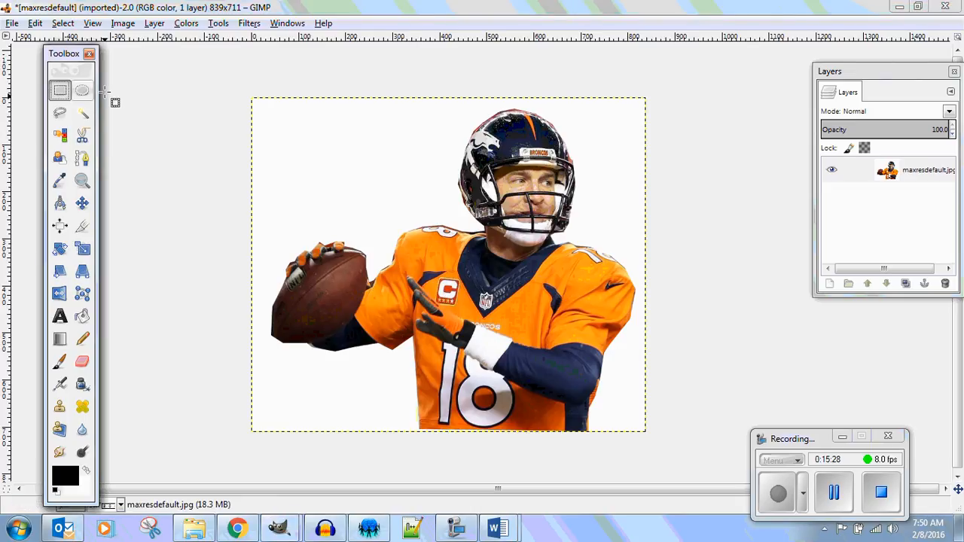
click(134, 85)
click(61, 91)
click(144, 84)
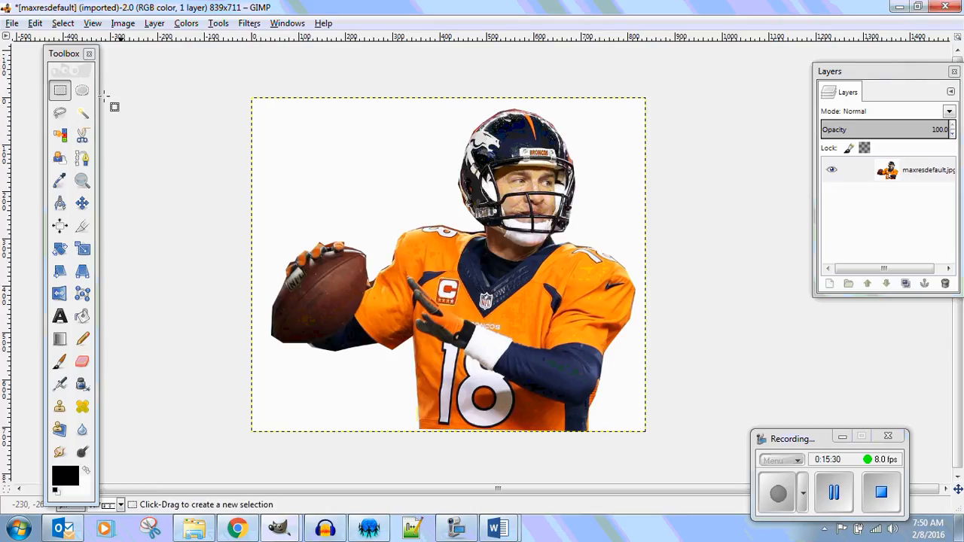
Turn on Feather edges for the Rectangle Select tool and try a rectangular selection around the whole image.
click(60, 91)
double_click(60, 90)
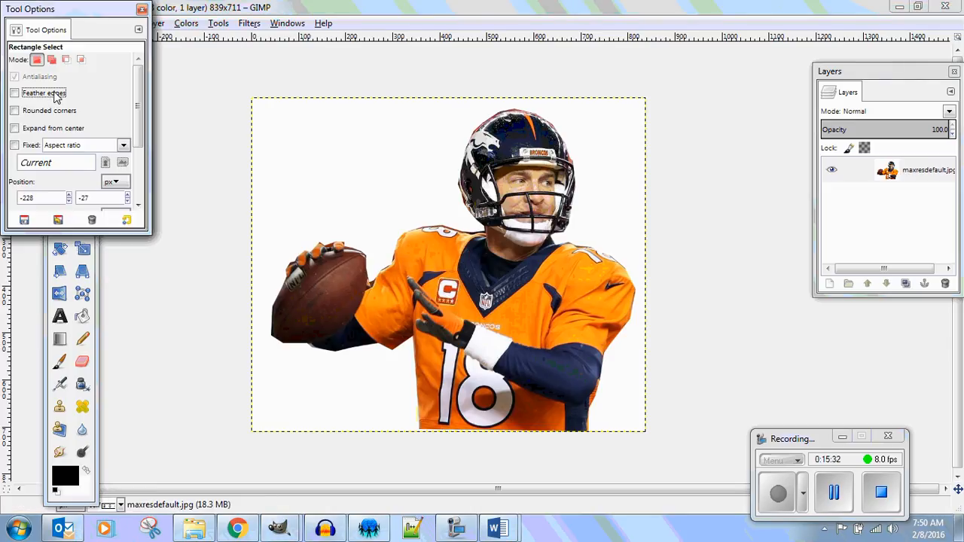
click(14, 92)
click(177, 76)
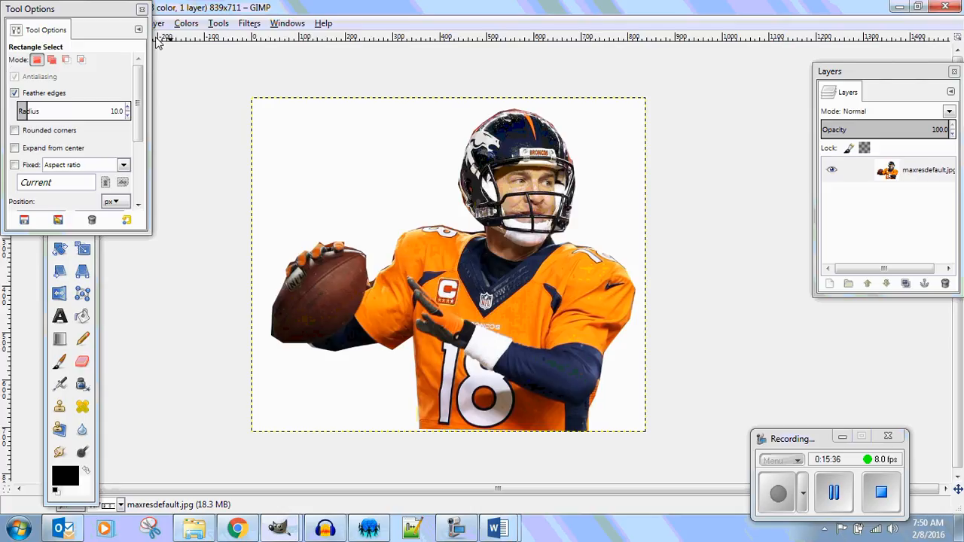
click(141, 9)
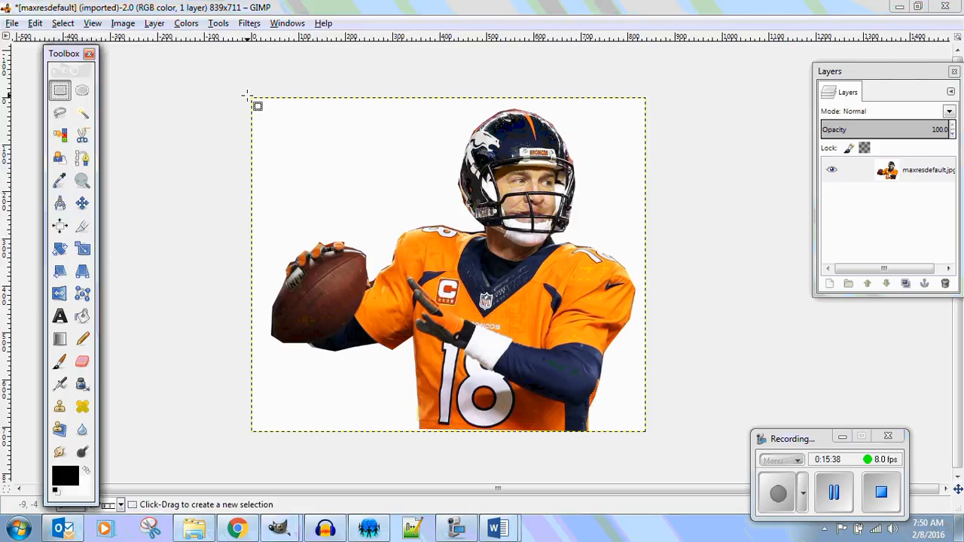
drag(249, 95, 652, 440)
key(Return)
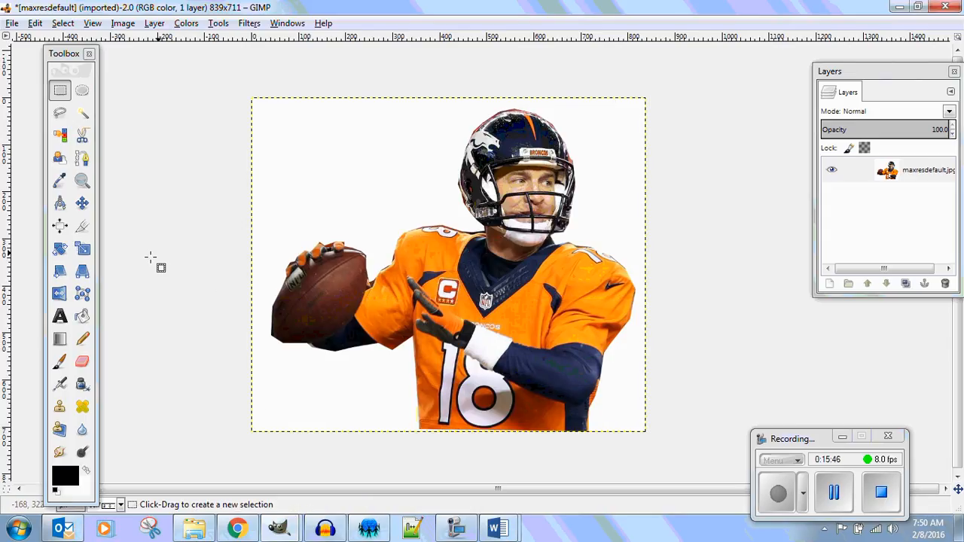
Set the foreground color to red and fill the white background around the quarterback with it using Bucket Fill.
click(83, 323)
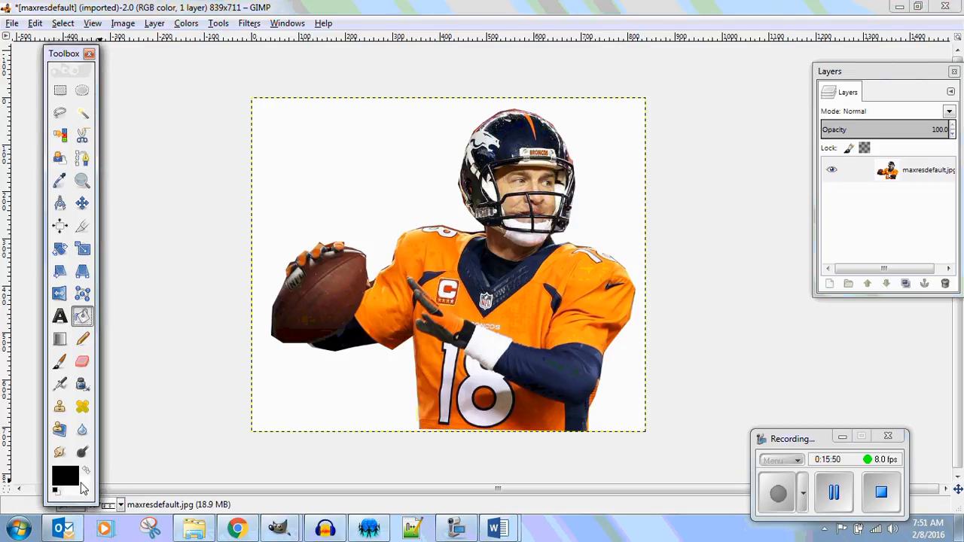
click(65, 481)
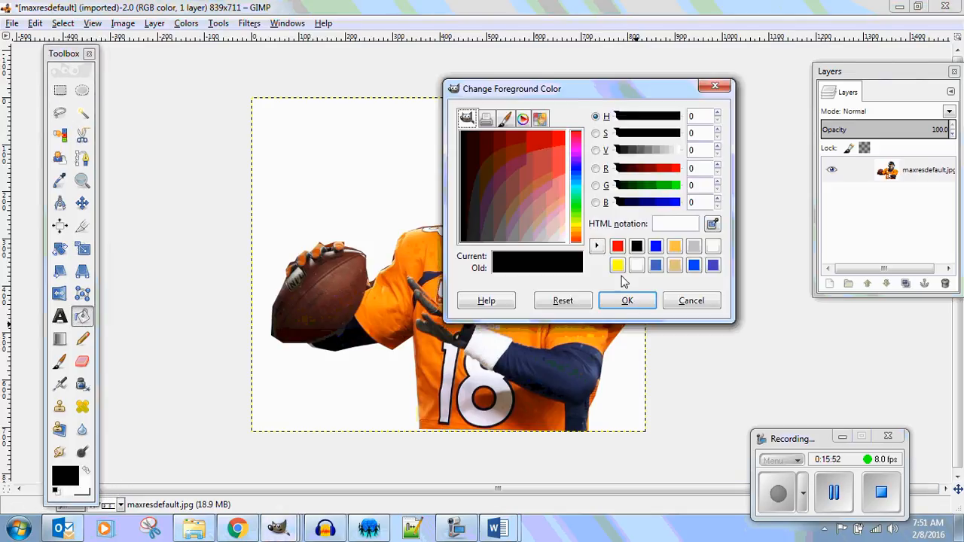
click(618, 246)
click(626, 300)
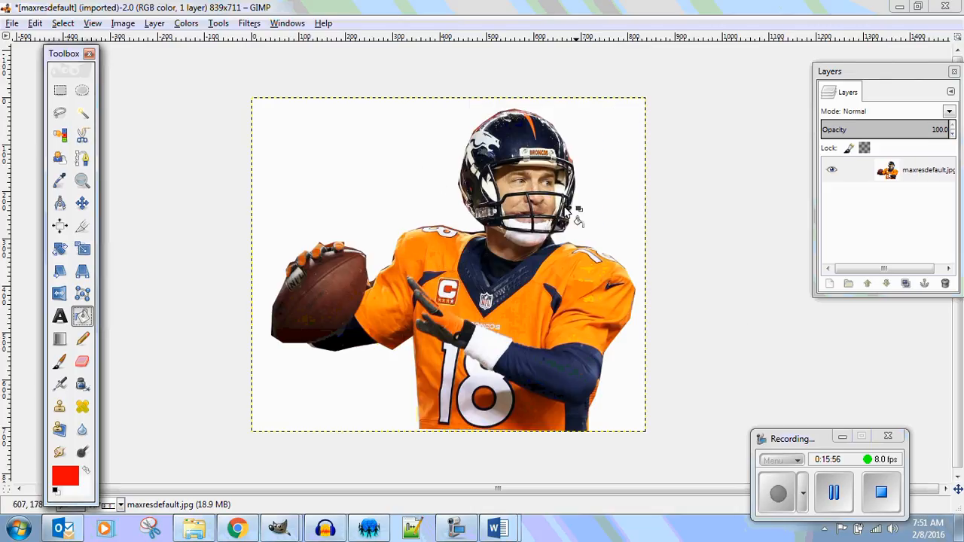
click(345, 169)
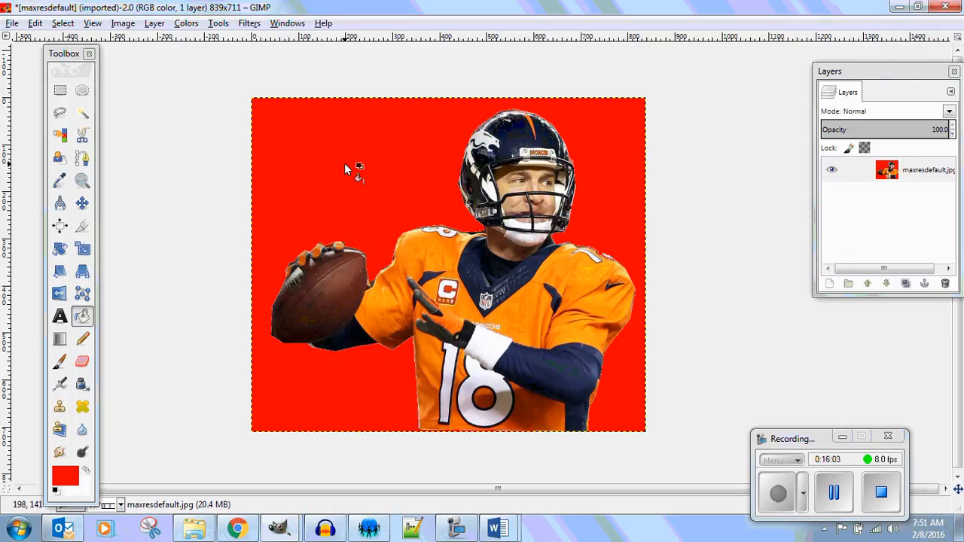
Check the layer's alpha channel options, then select the red background by color and delete it to transparency.
right_click(893, 171)
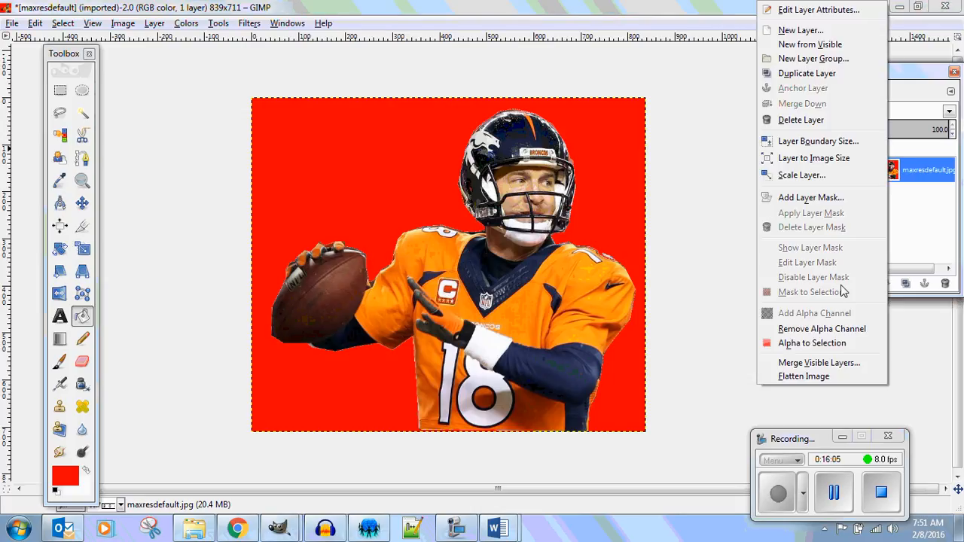
click(672, 183)
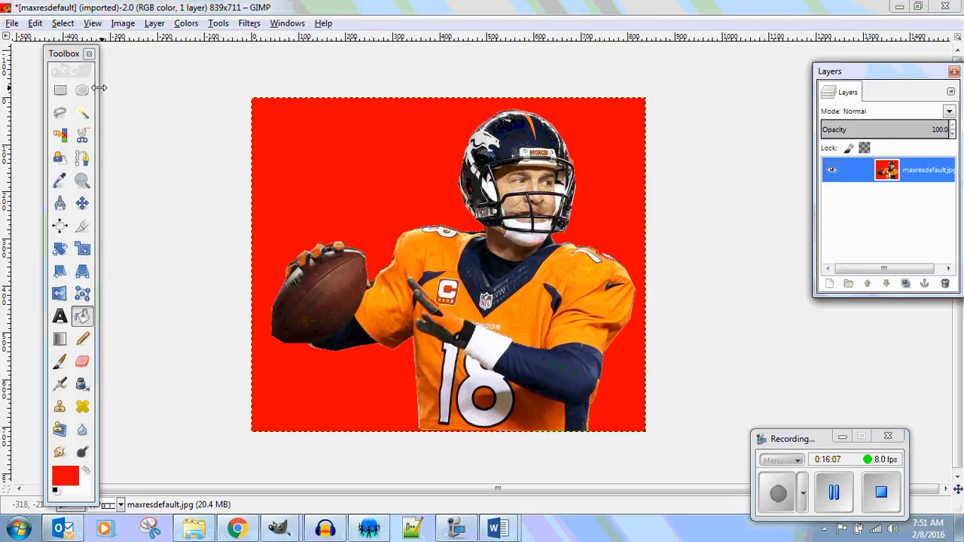
click(60, 135)
click(305, 181)
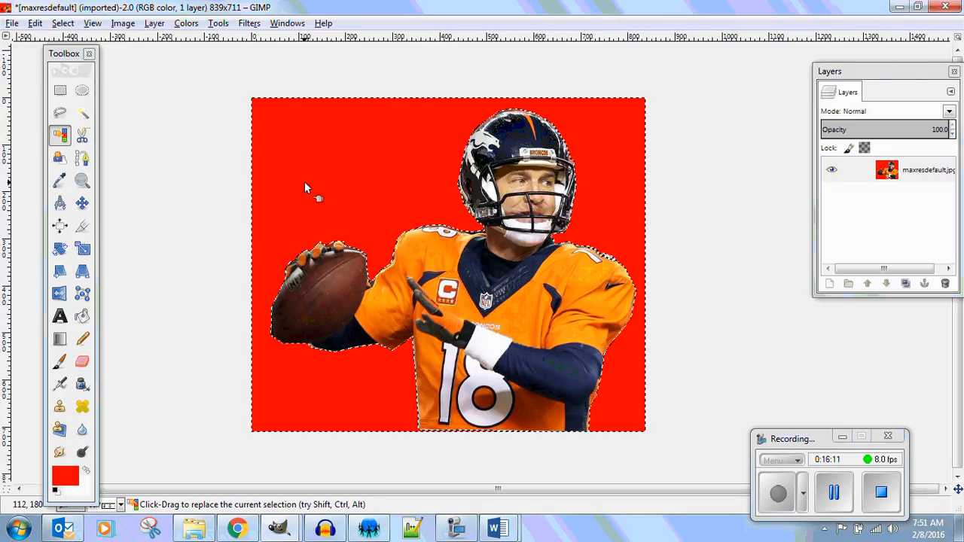
key(Delete)
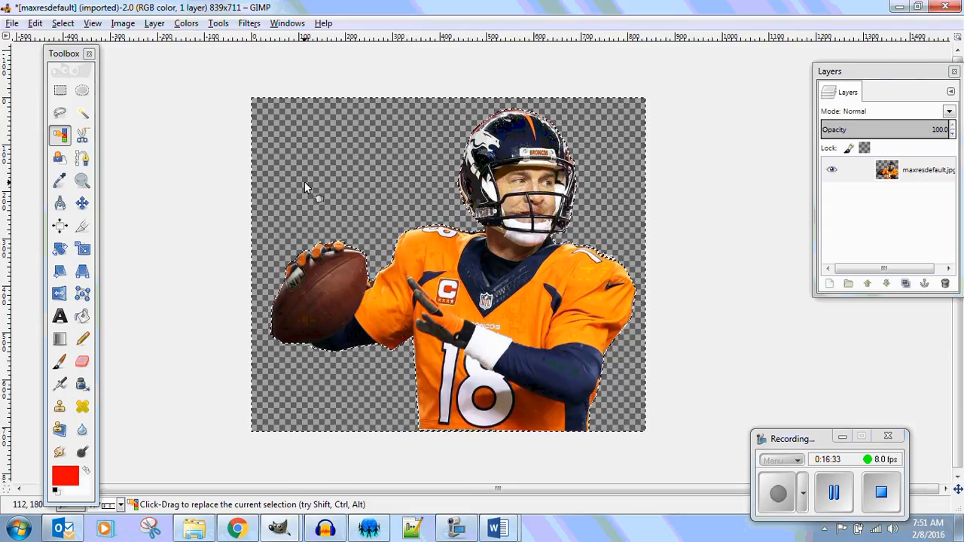
Export the cutout as peytonmanning50.png to the See Through 1.1.6 folder, leaving color values from transparent pixels unsaved.
click(11, 26)
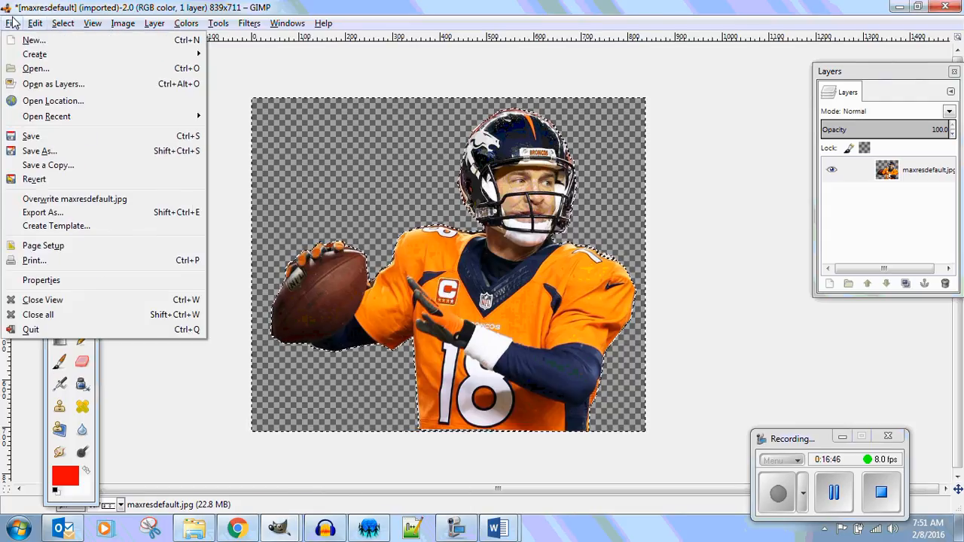
click(69, 214)
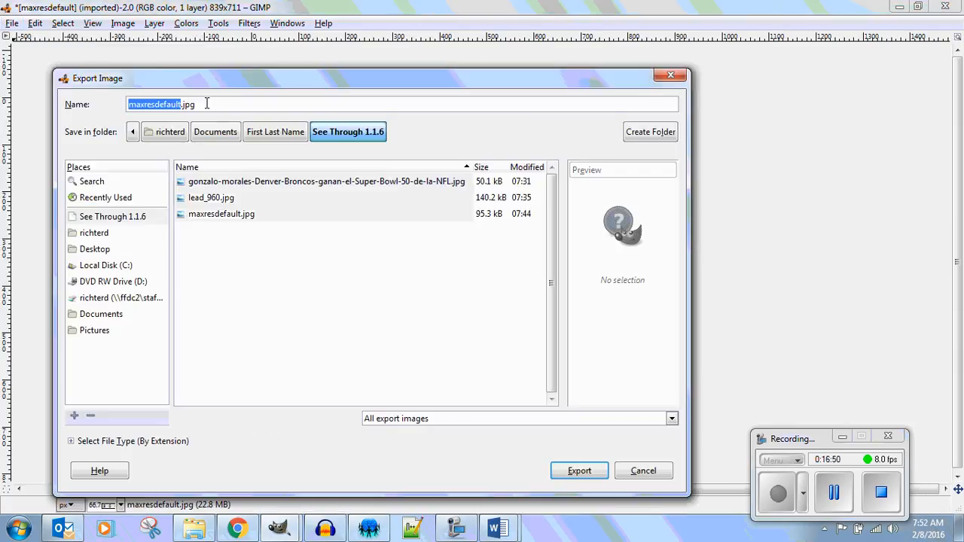
drag(208, 104, 95, 92)
text(peytonmanning50.png)
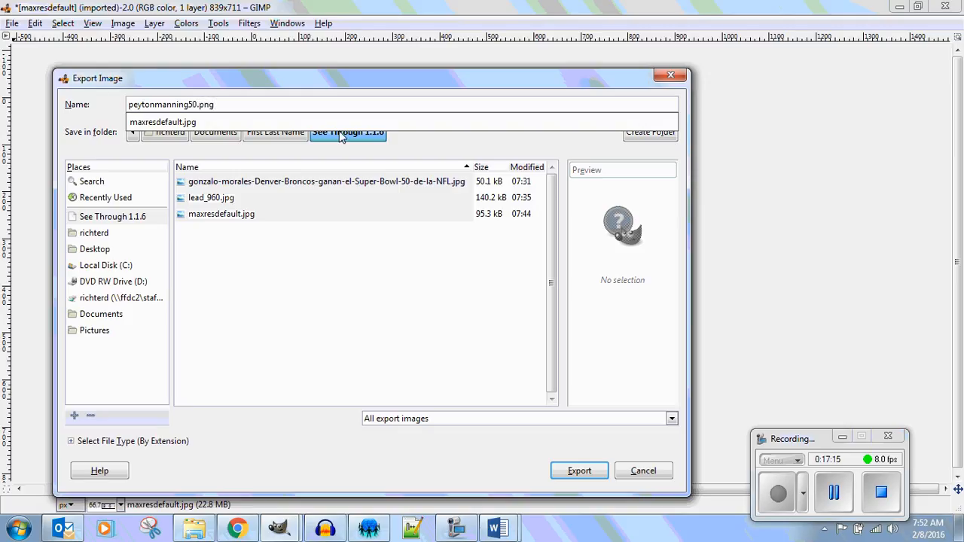
click(577, 467)
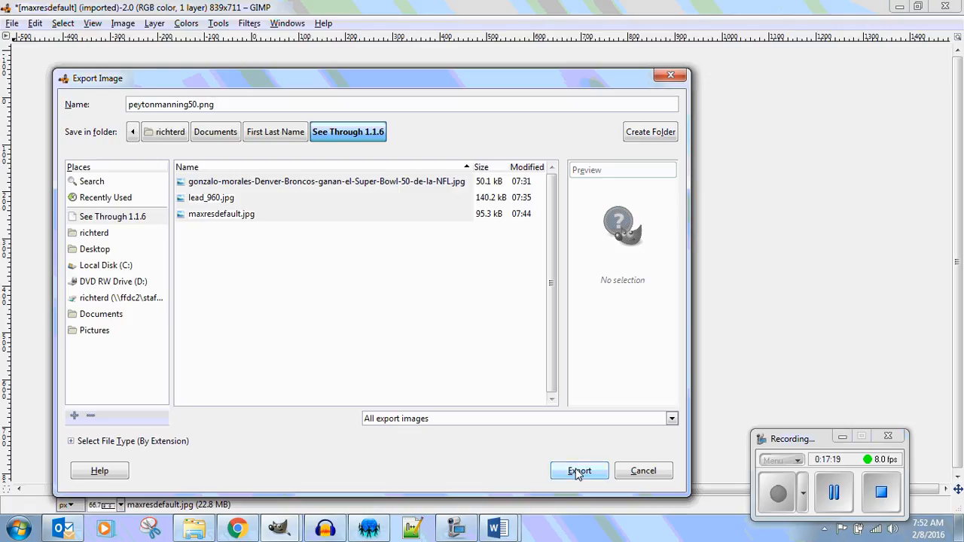
click(577, 472)
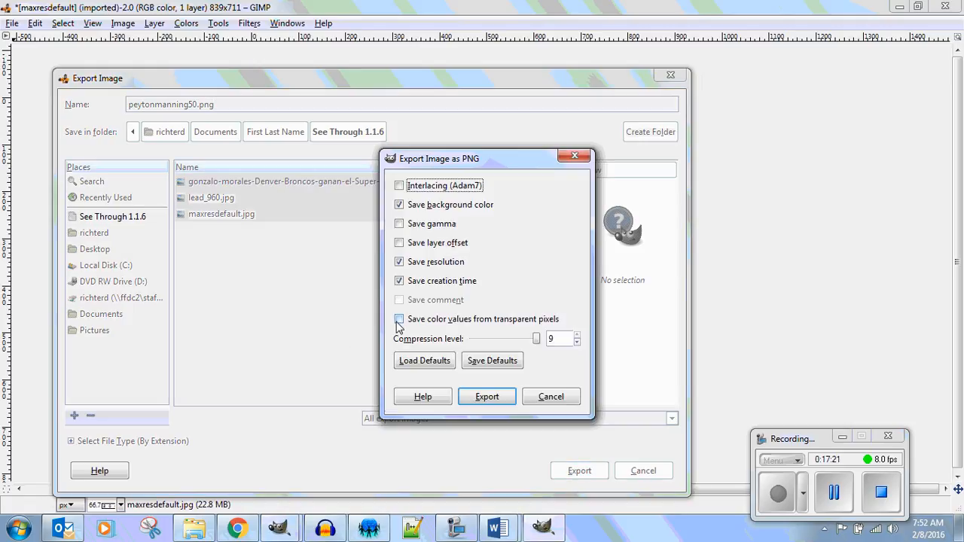
click(399, 321)
click(400, 321)
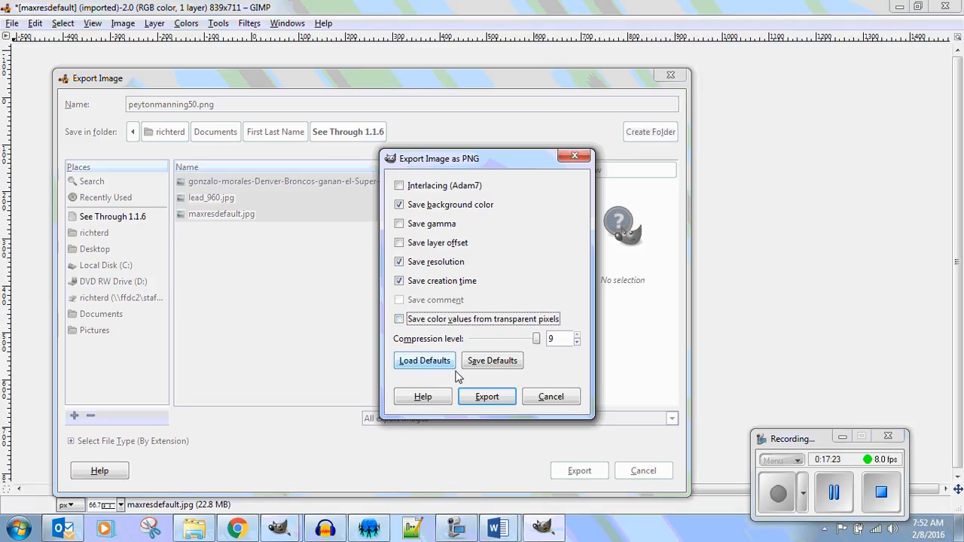
click(502, 400)
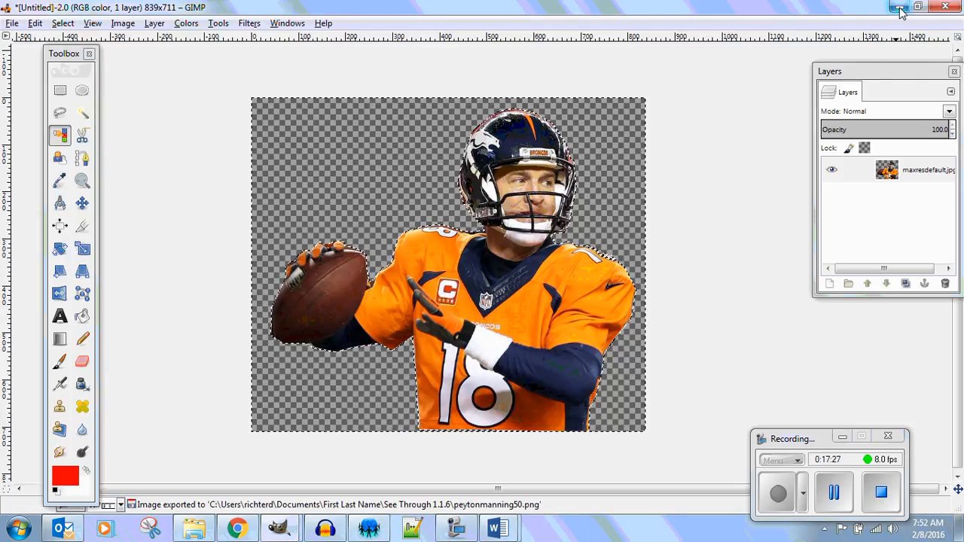
Switch to Chrome, load MIT App Inventor 2 in a new tab, and open the SoundDecision1_1_5Per1Video project.
click(900, 7)
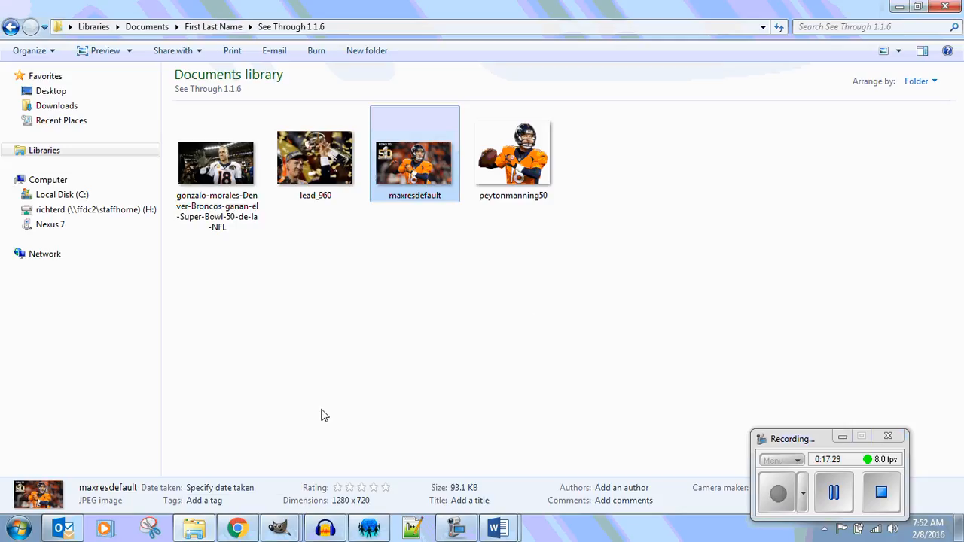
click(237, 530)
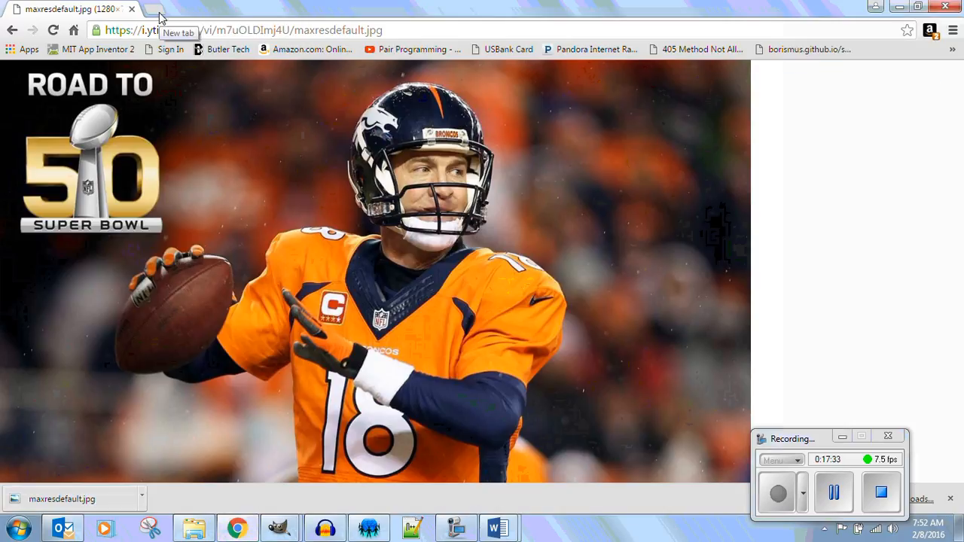
click(157, 12)
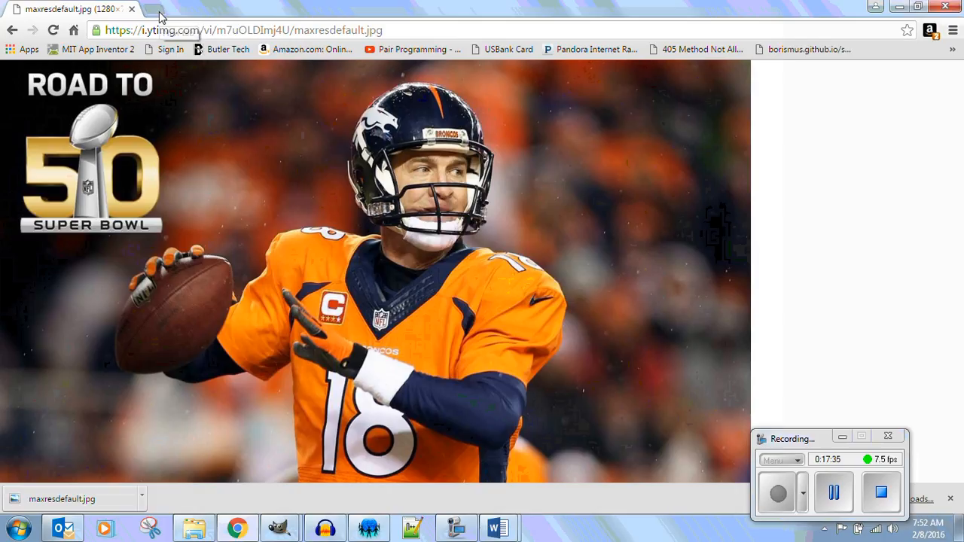
click(113, 49)
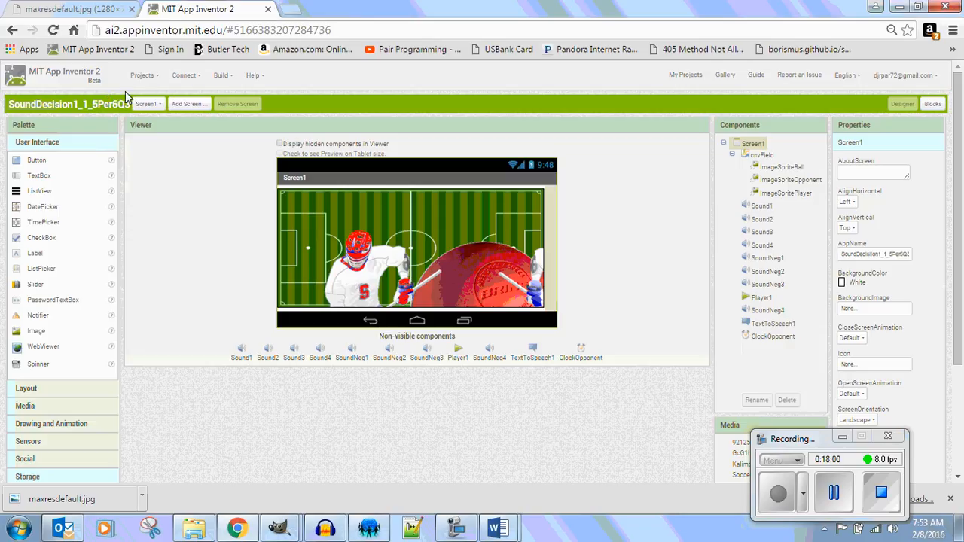
click(141, 76)
click(148, 96)
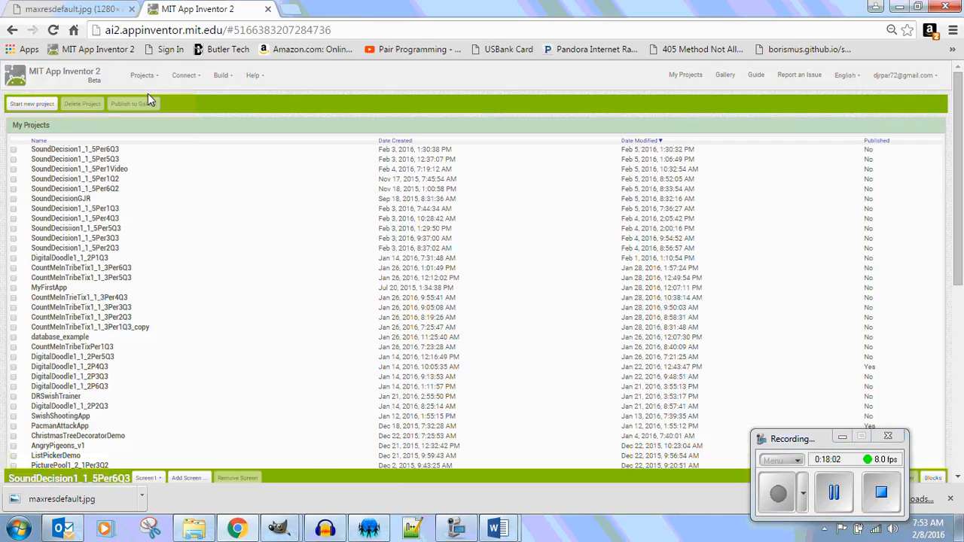
click(116, 170)
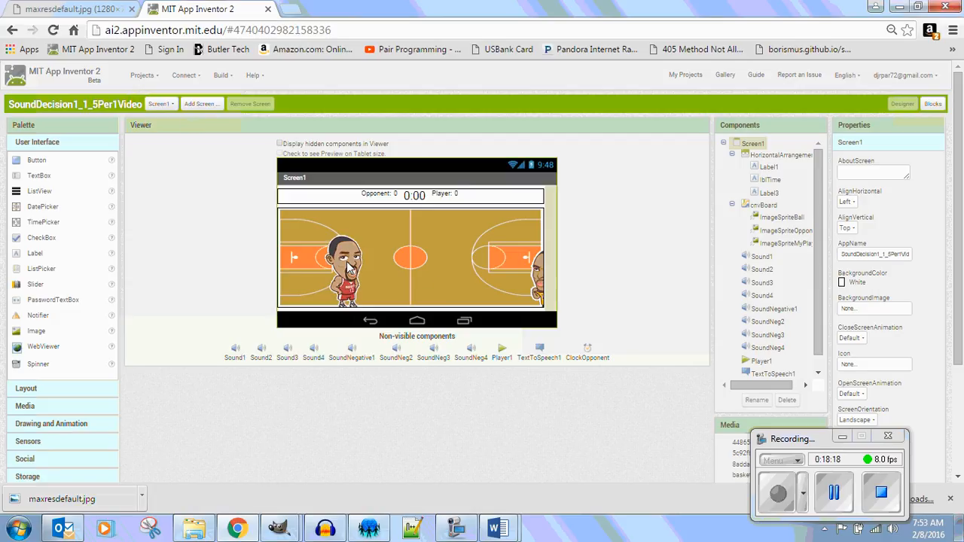
Upload peytonmanning50.png from the See Through 1.1.6 folder as the picture of ImageSpriteOpponent.
click(524, 271)
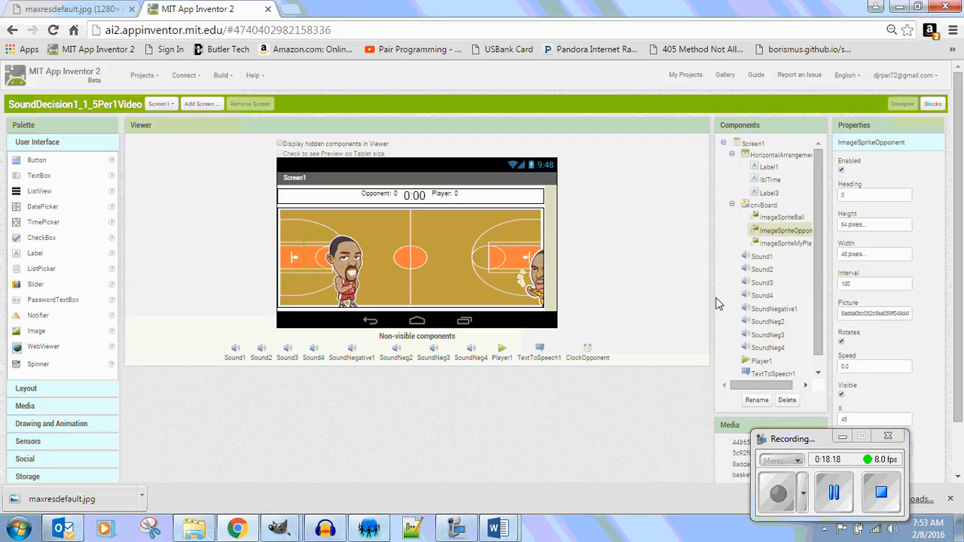
click(900, 317)
click(859, 407)
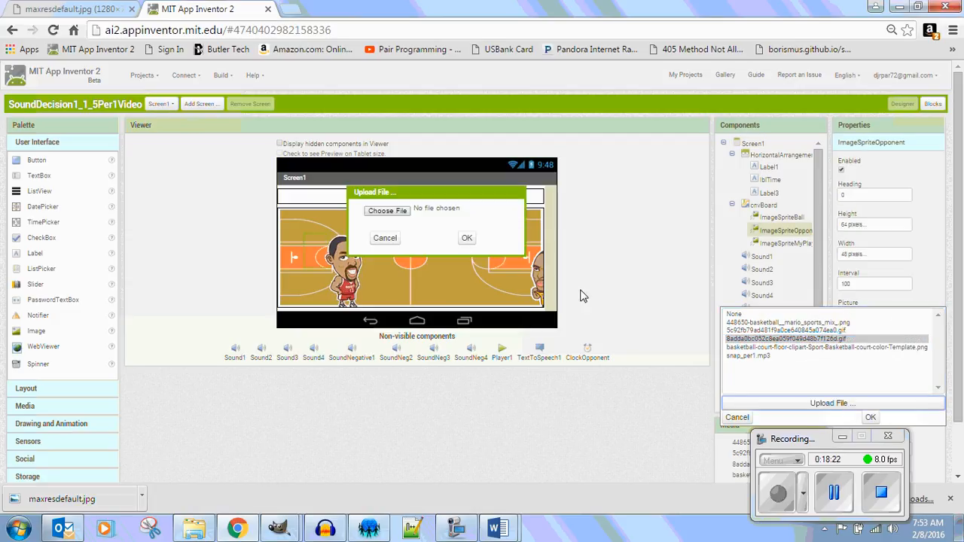
click(395, 214)
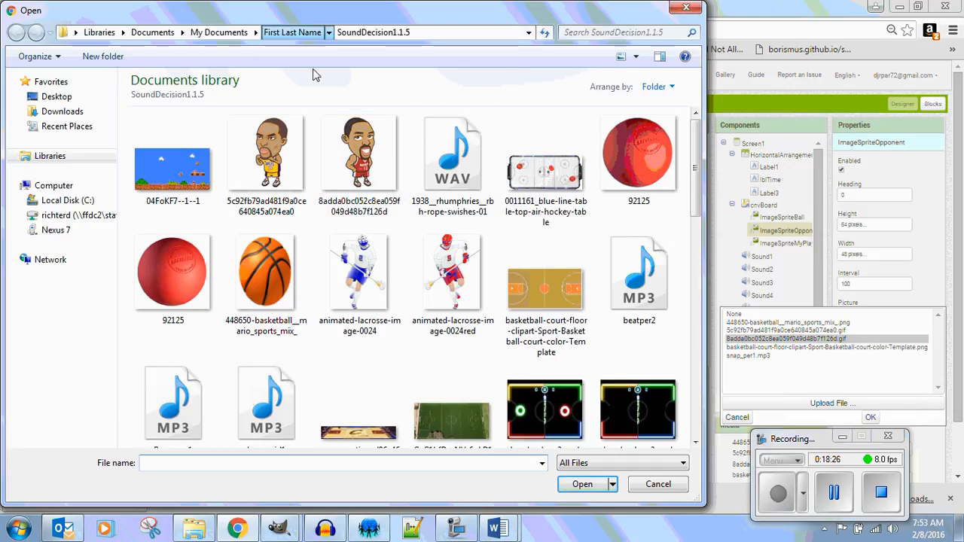
click(294, 32)
double_click(452, 159)
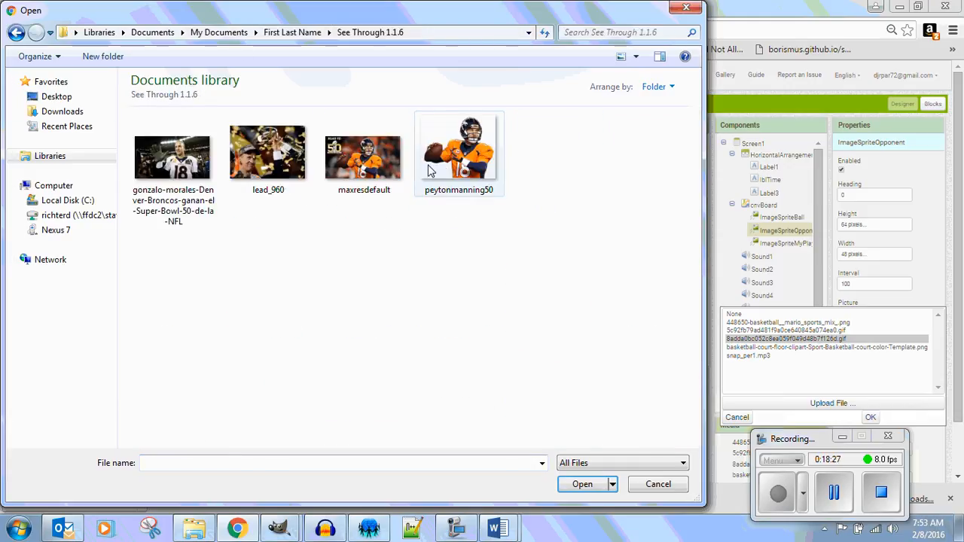
click(465, 156)
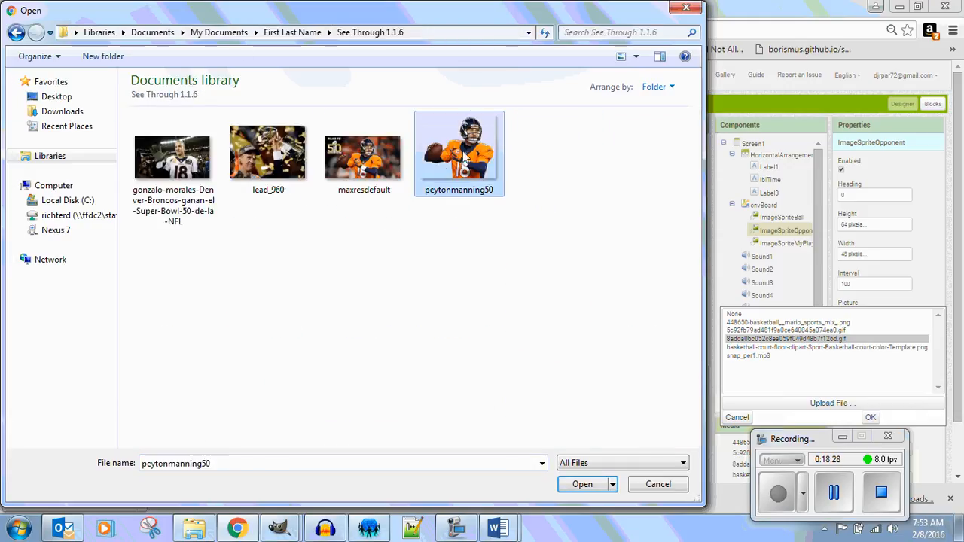
click(582, 485)
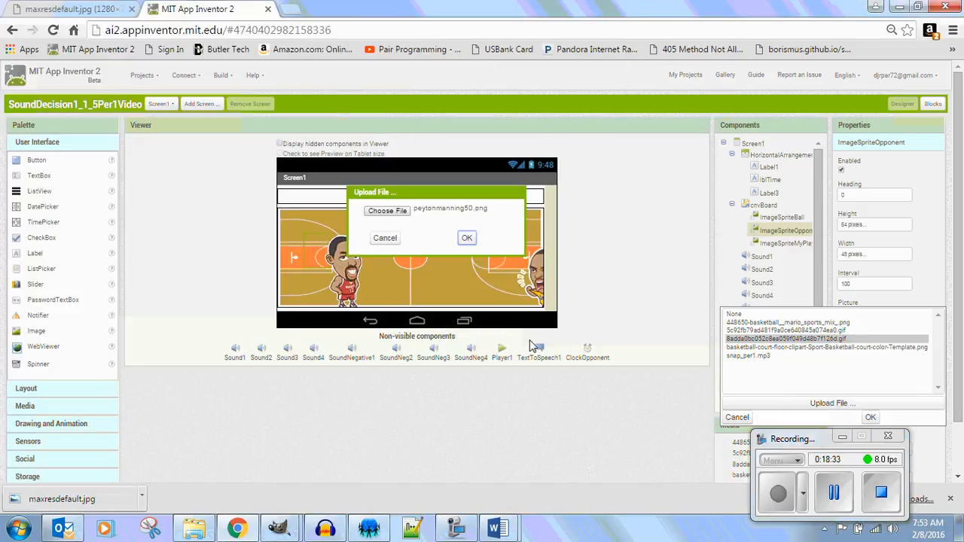
click(467, 238)
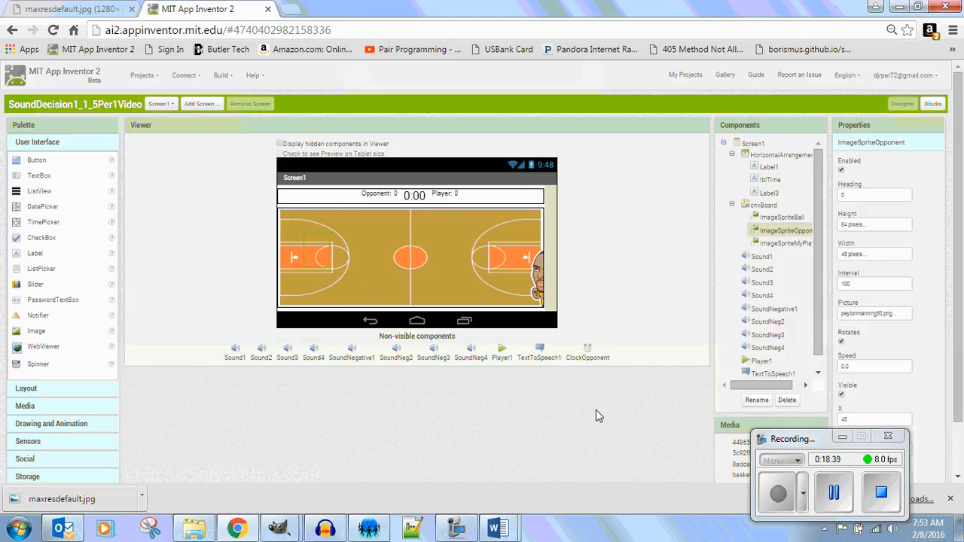
Set the height of ImageSpriteOpponent to 60 pixels.
click(885, 230)
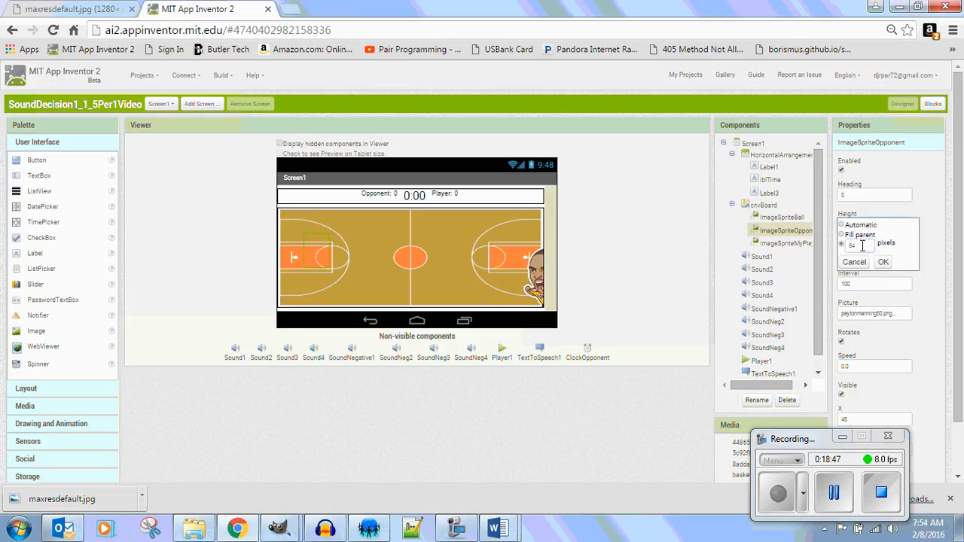
drag(862, 246, 839, 251)
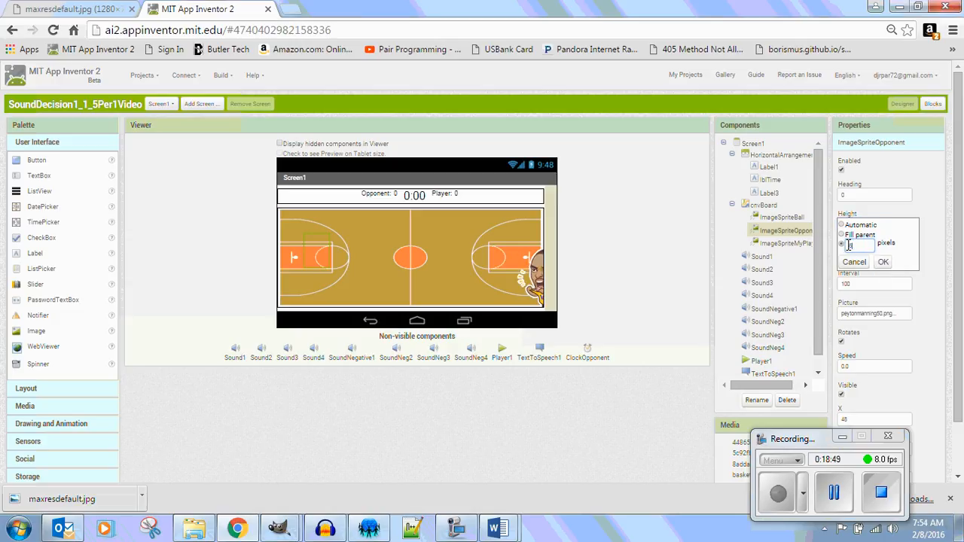
click(886, 261)
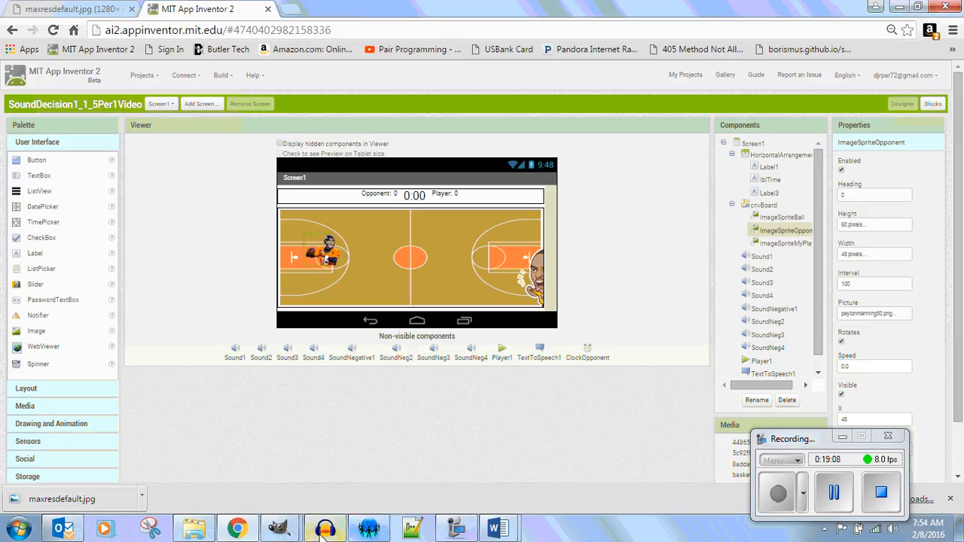
Switch to the quarterback cutout in GIMP and clear its existing selection with the Rectangle Select tool.
mouse_move(281, 528)
click(387, 474)
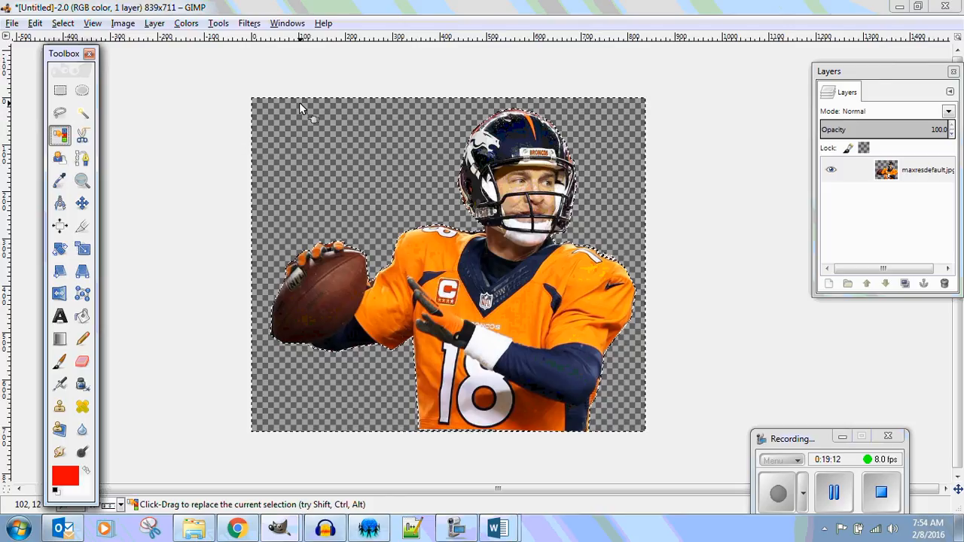
click(60, 90)
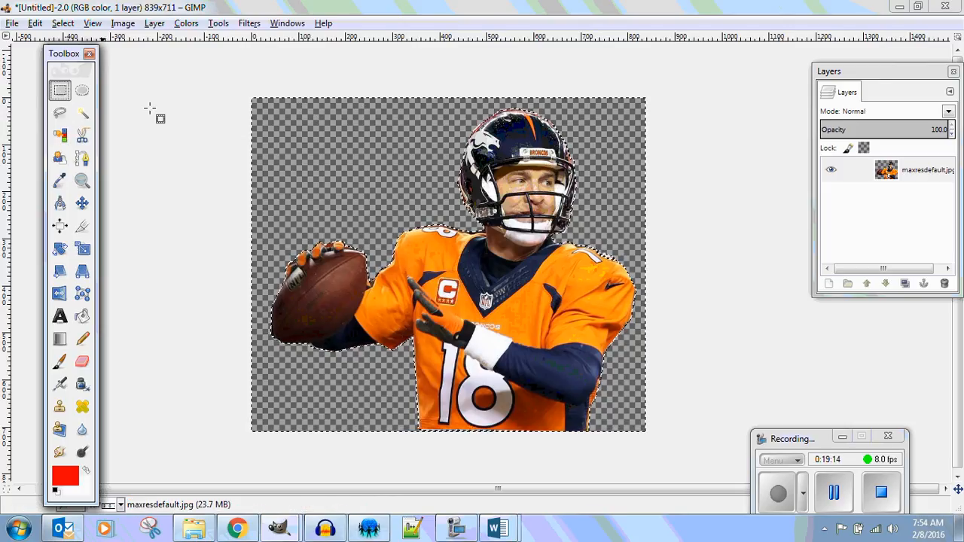
click(252, 99)
drag(252, 99, 644, 431)
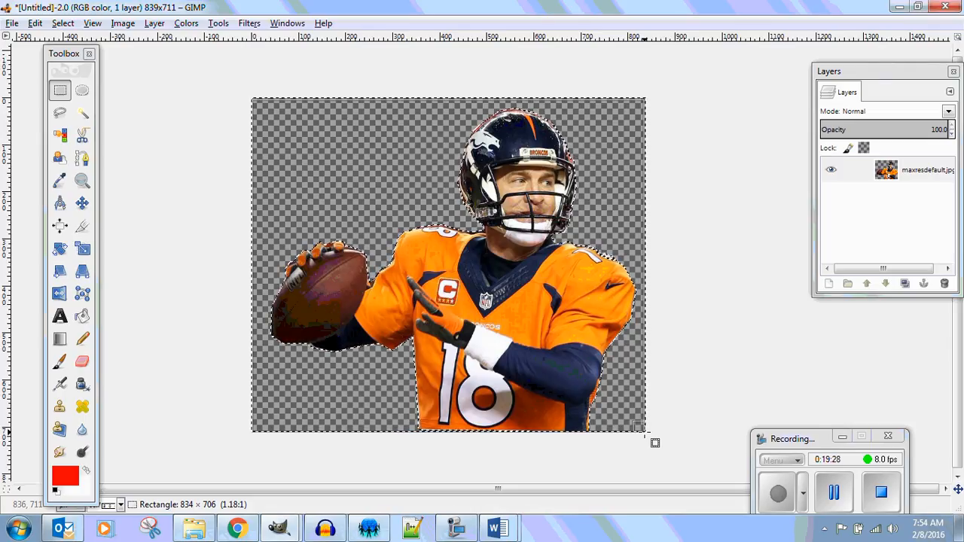
click(675, 395)
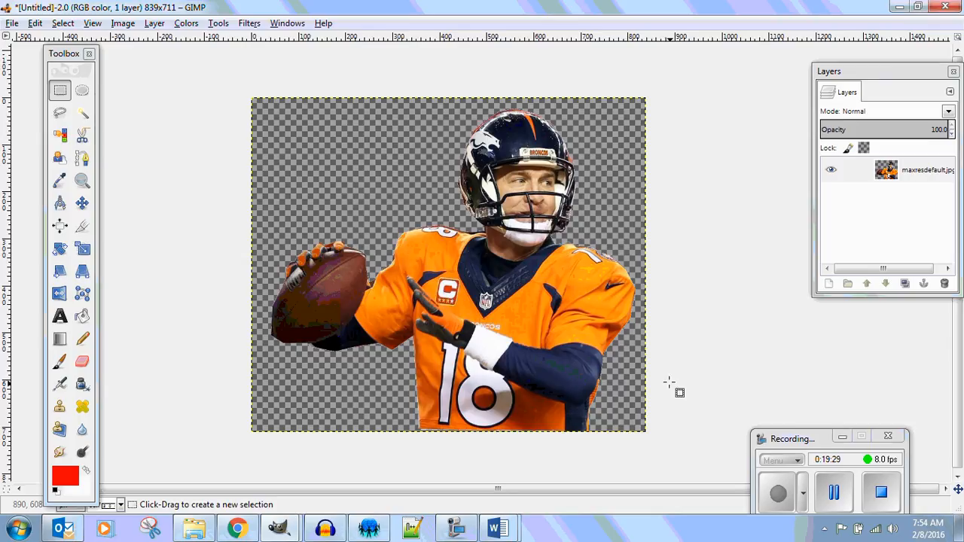
Scale the quarterback layer down to about 188 by 194 pixels in the lower-right corner of the canvas.
click(84, 254)
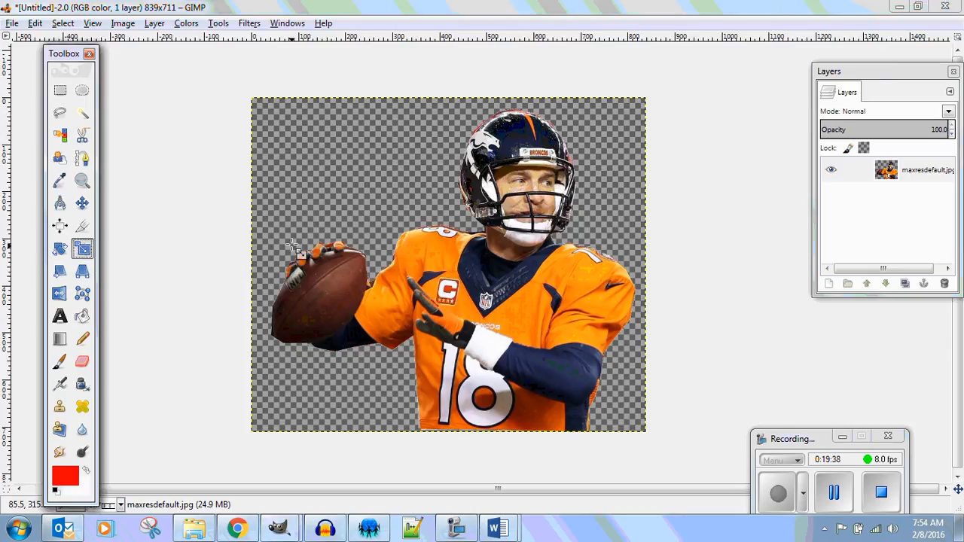
click(287, 140)
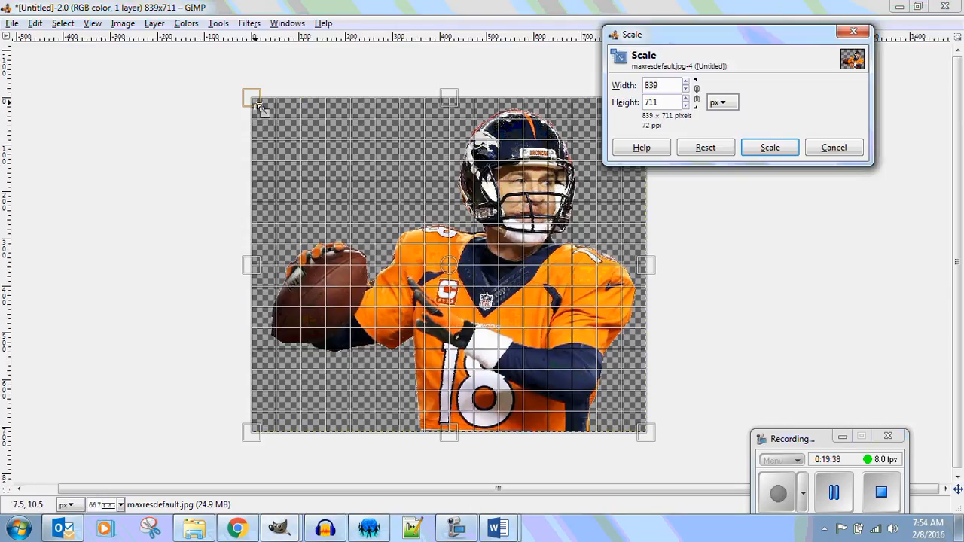
drag(256, 111, 558, 343)
click(772, 148)
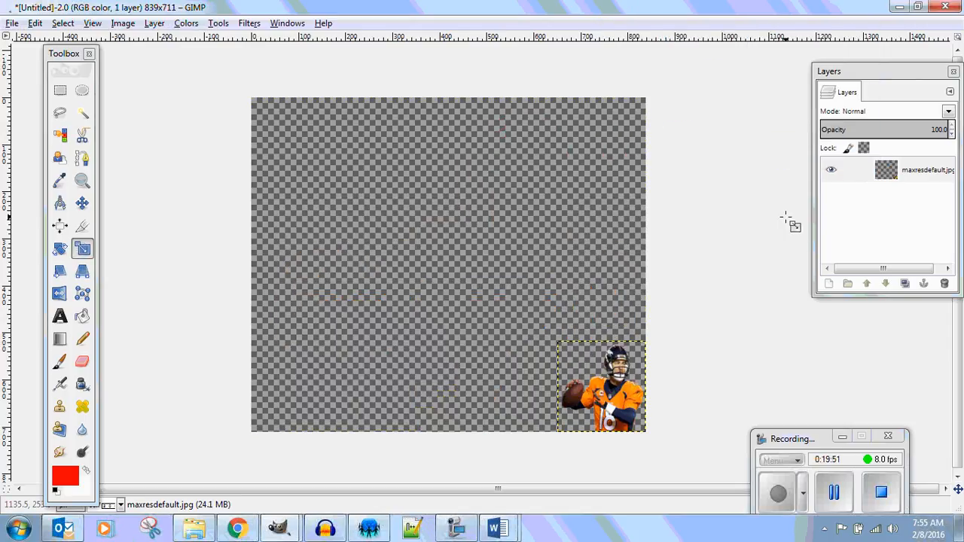
Crop the image to the scaled-down quarterback, about 188 by 194 pixels.
click(82, 226)
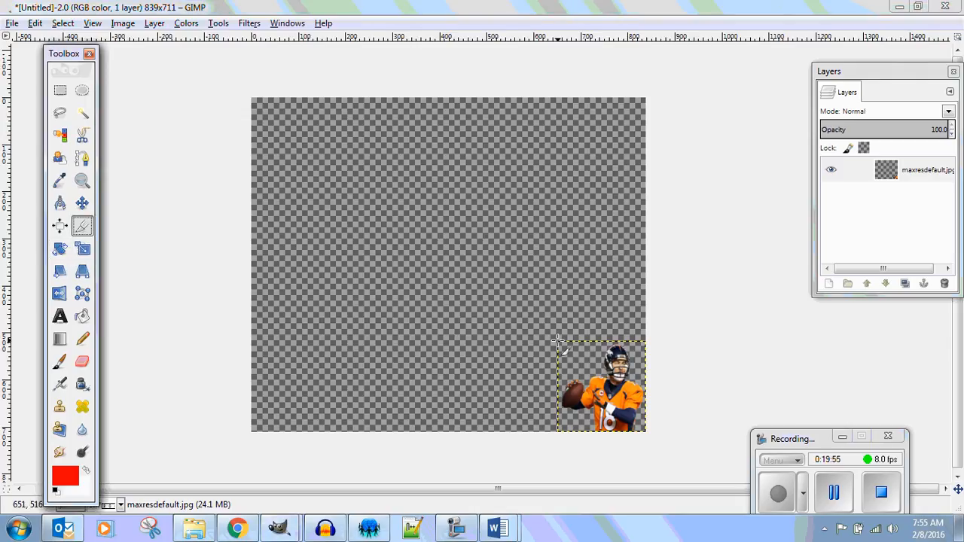
drag(563, 340, 649, 432)
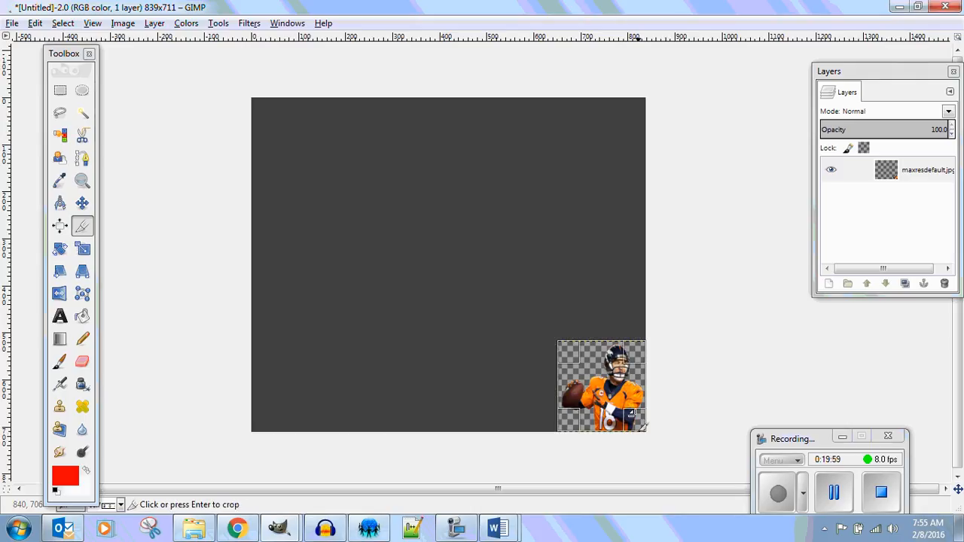
click(623, 386)
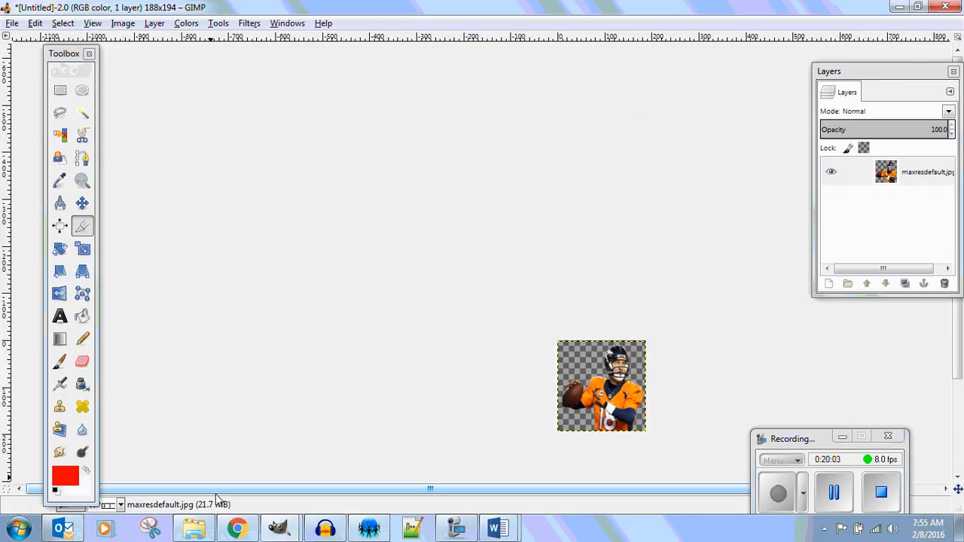
Select the whole cropped image and export it to the See Through 1.1.6 folder as peytonmanning50.png, replacing the existing file.
click(60, 90)
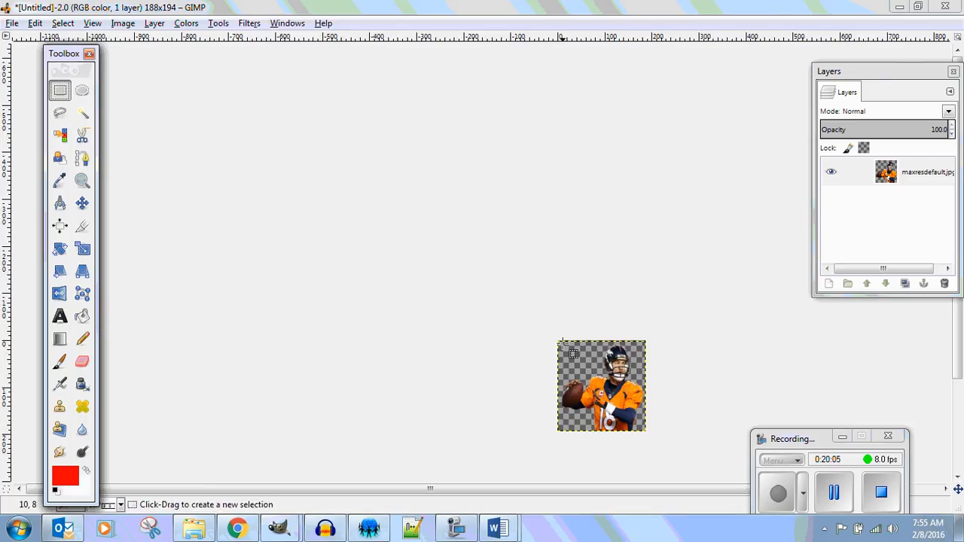
drag(560, 339, 644, 433)
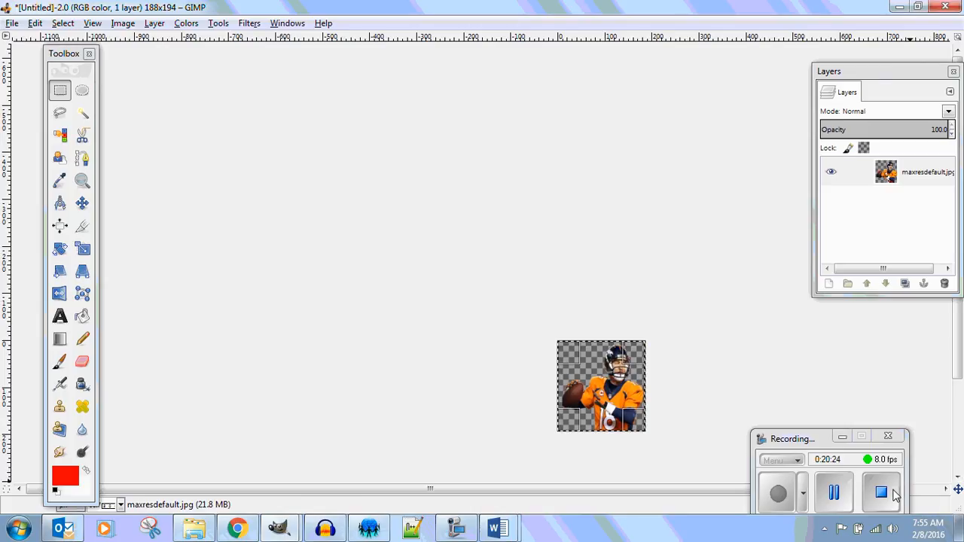
click(13, 25)
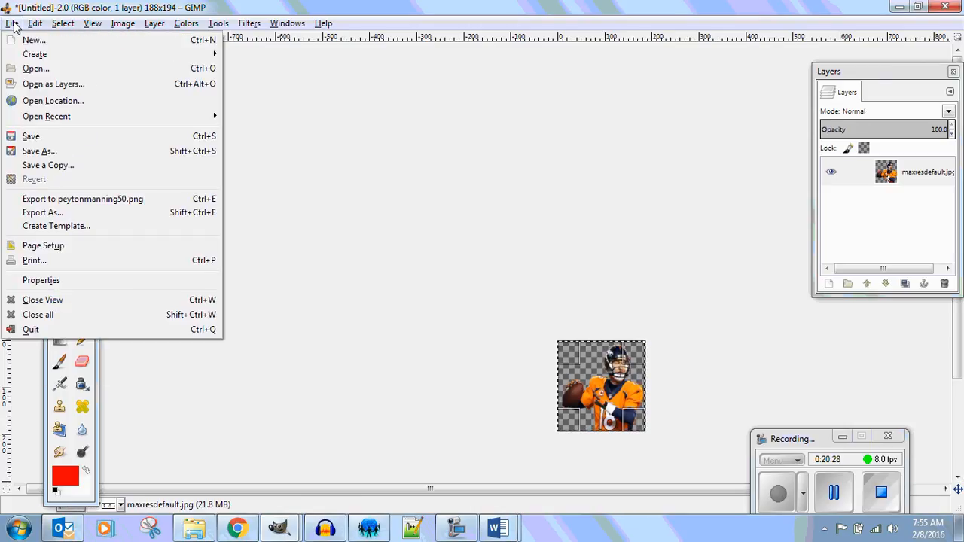
click(39, 213)
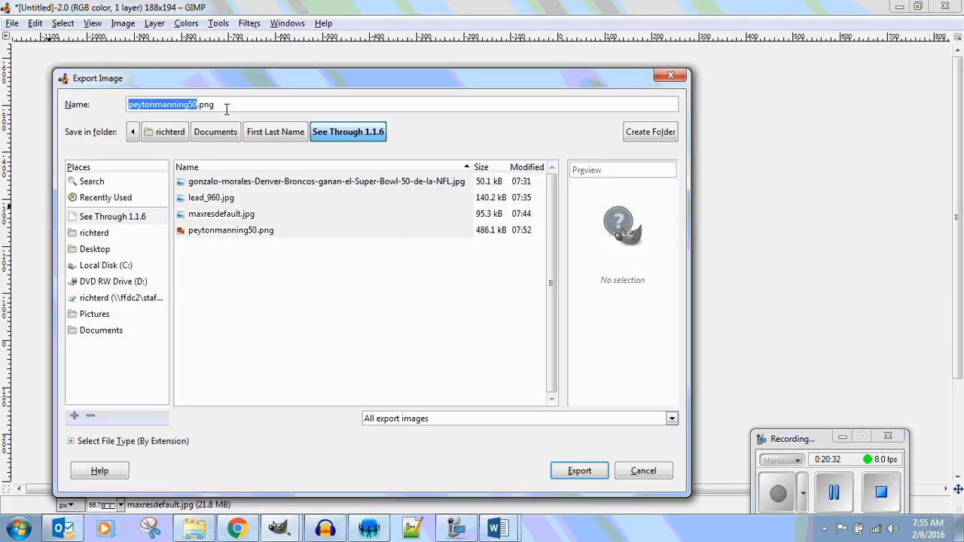
click(581, 470)
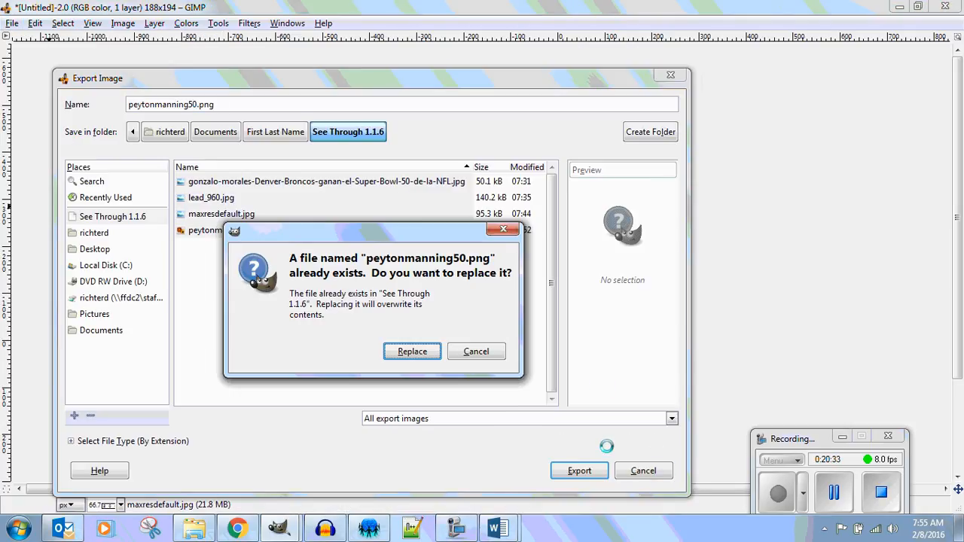
click(414, 349)
click(486, 397)
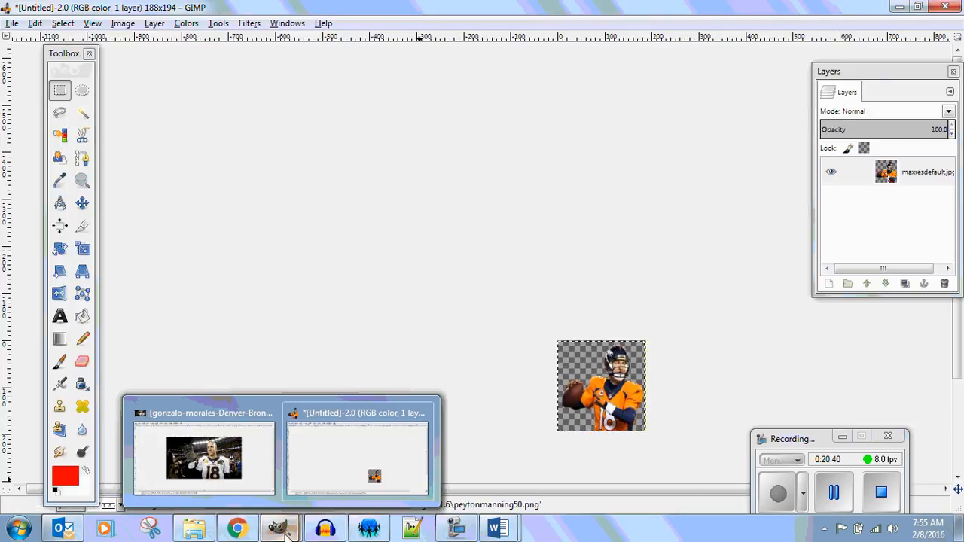
Switch to MIT App Inventor 2 in Chrome and delete the old peytonmanning50.png from the project's media files.
click(237, 529)
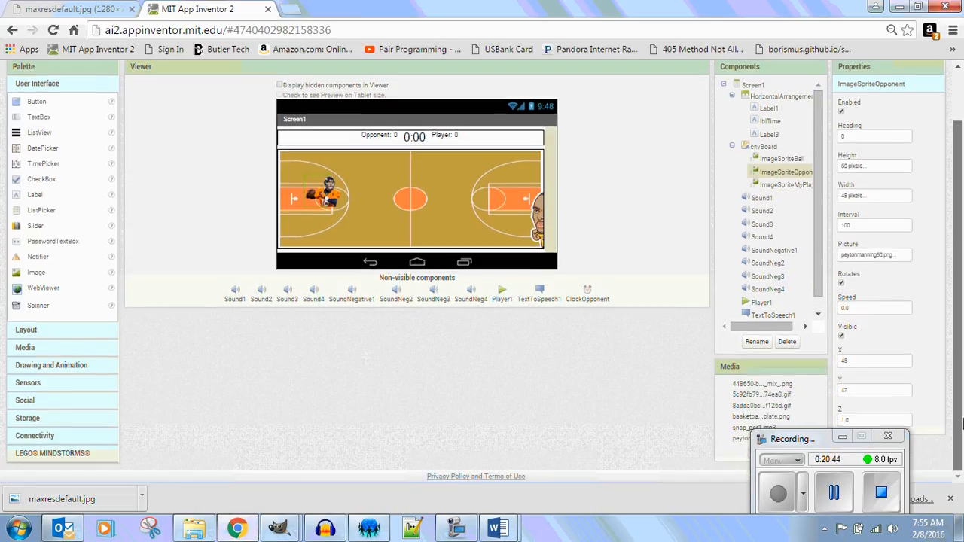
scroll(806, 426, down, 2)
drag(810, 437, 503, 402)
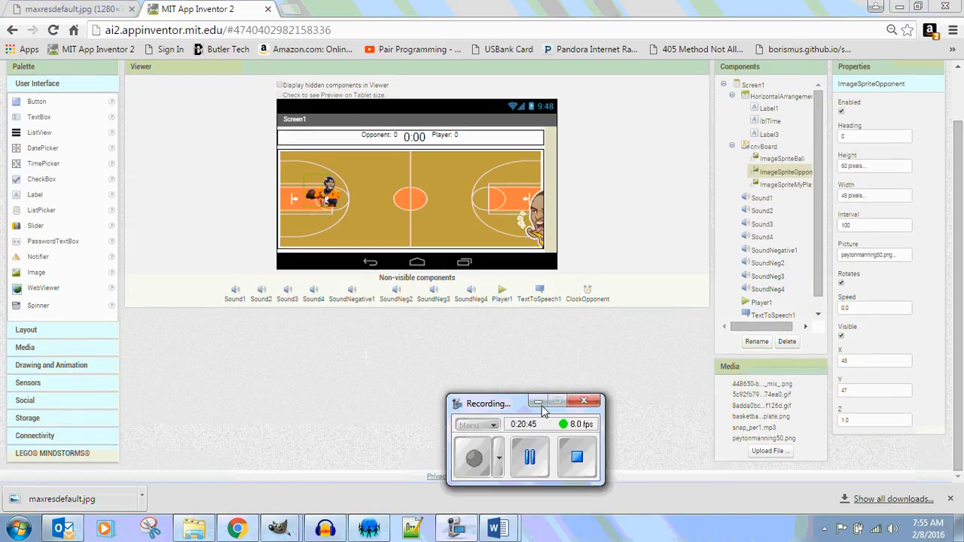
click(765, 439)
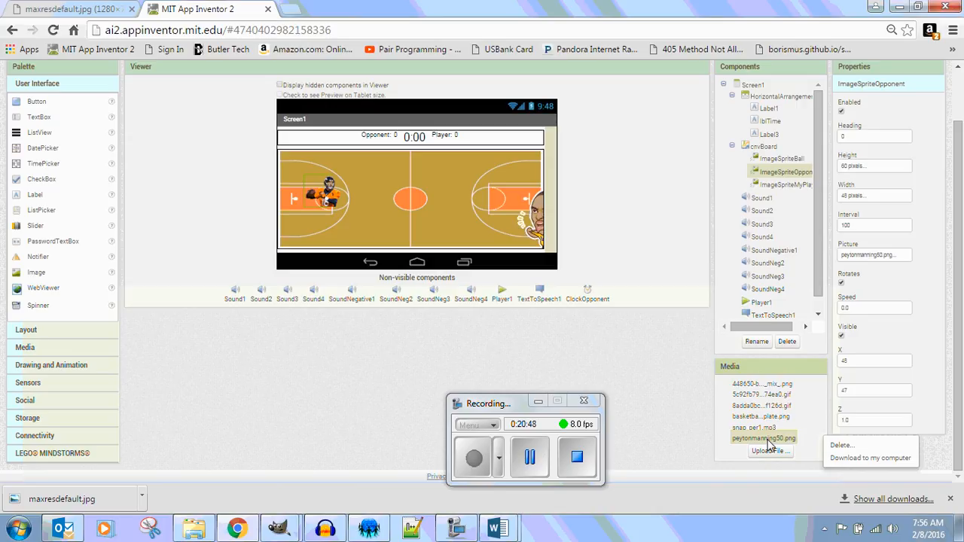
click(851, 447)
click(541, 145)
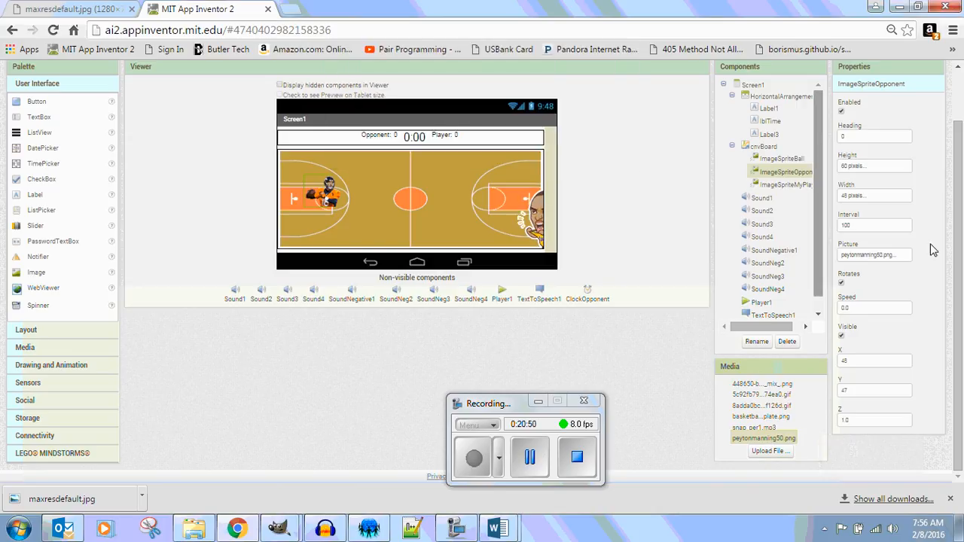
Upload the new peytonmanning50.png from the See Through 1.1.6 folder as the ImageSpriteOpponent picture.
click(901, 258)
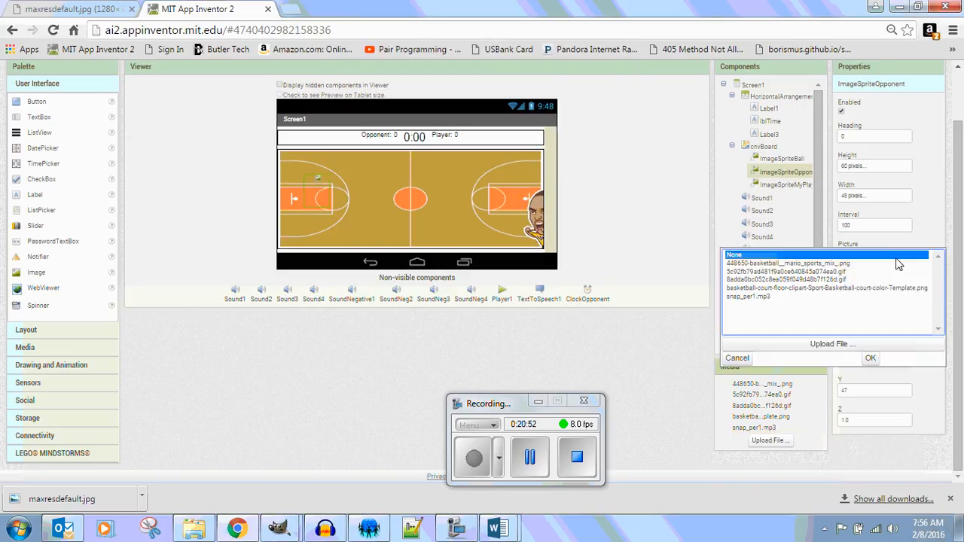
click(833, 344)
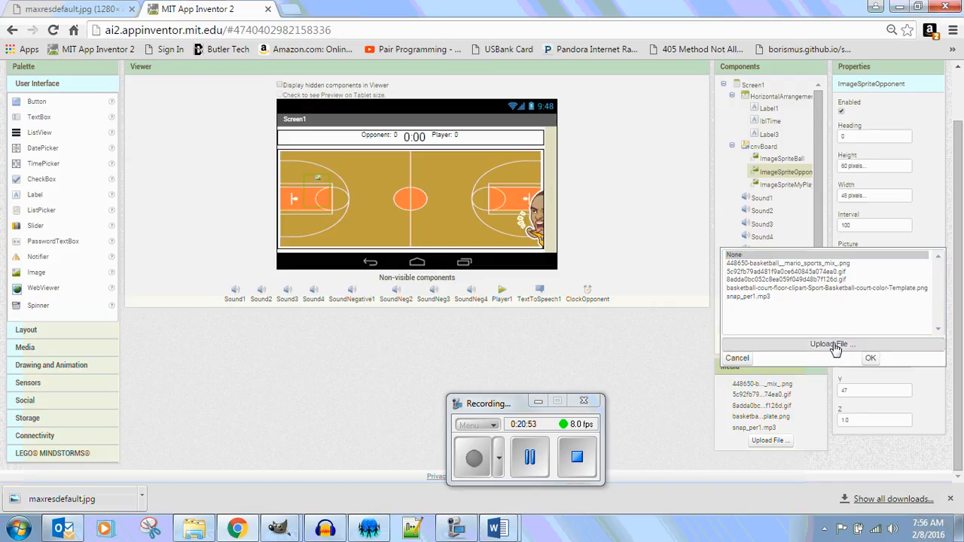
click(383, 211)
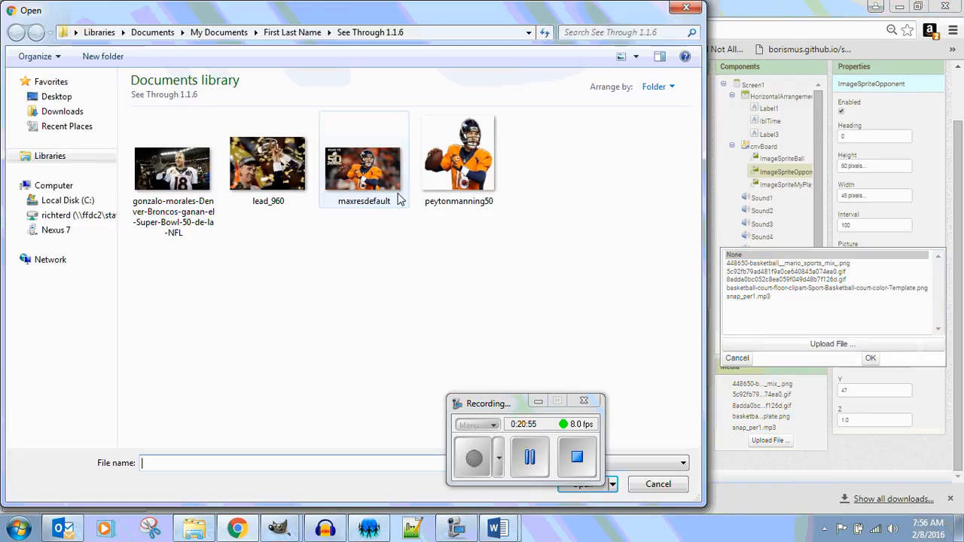
click(451, 158)
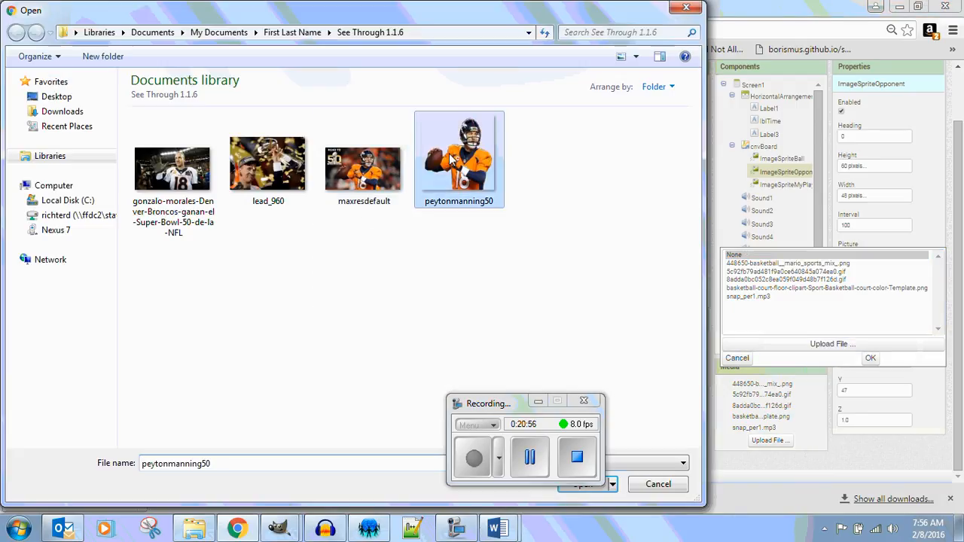
click(595, 491)
click(461, 239)
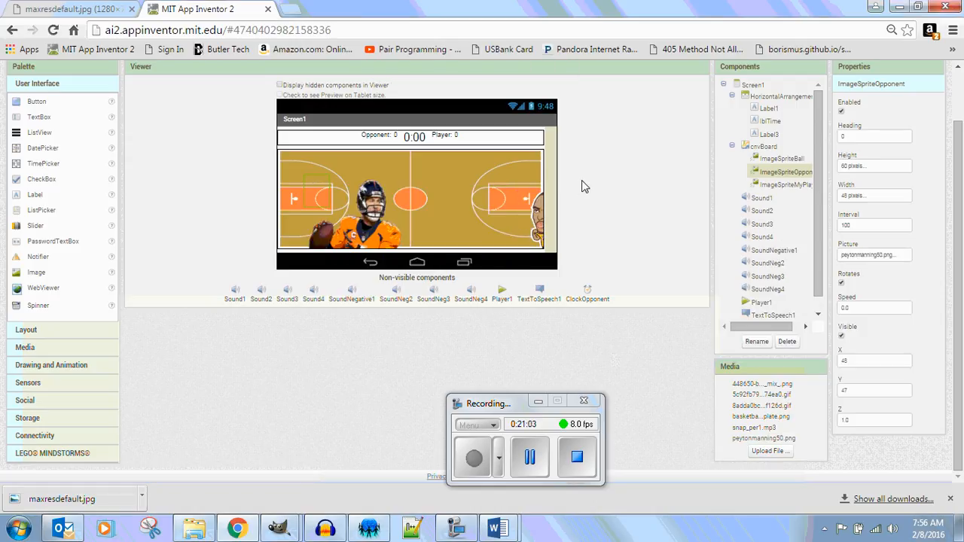
Set the ImageSpriteOpponent width to 60 pixels and reposition the sprite beside the left free-throw circle on the court.
drag(372, 220, 371, 201)
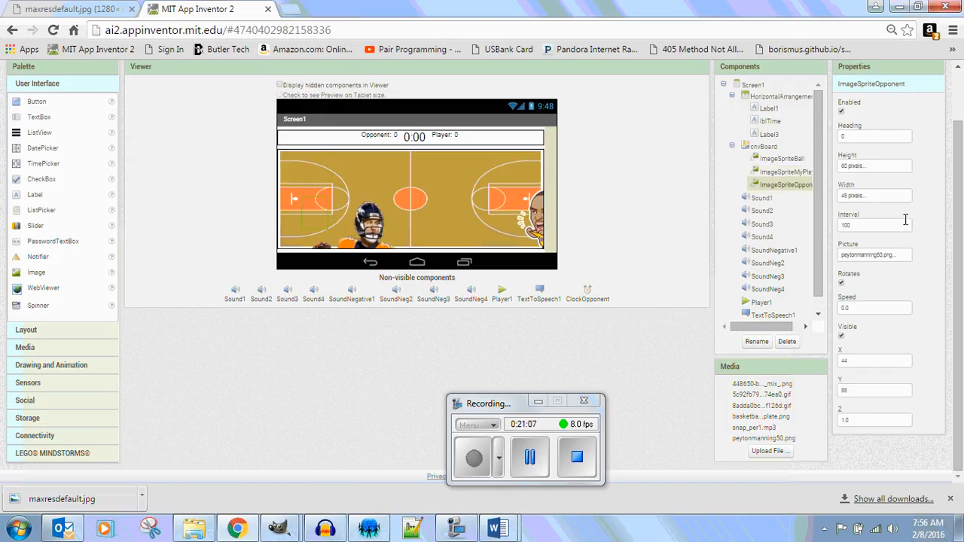
click(889, 197)
drag(862, 218, 843, 217)
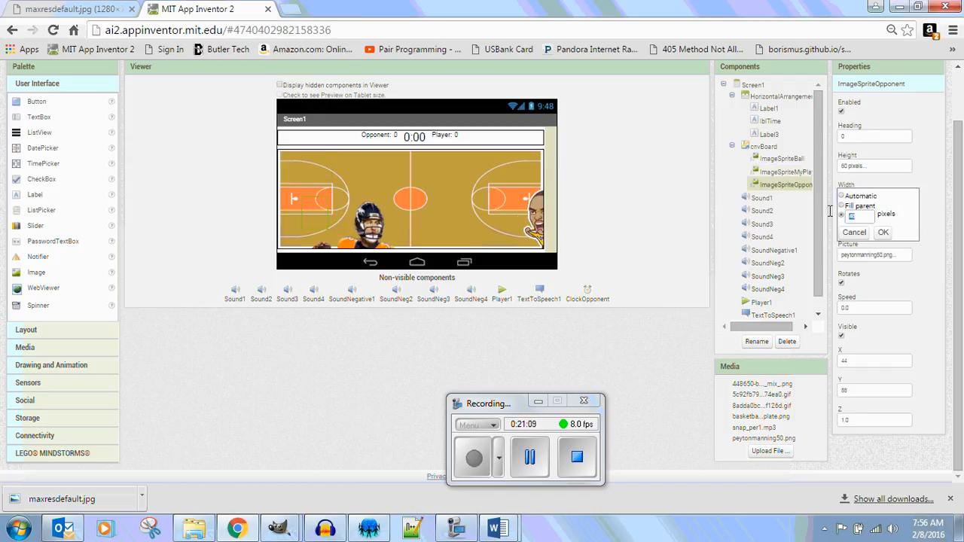
text(60)
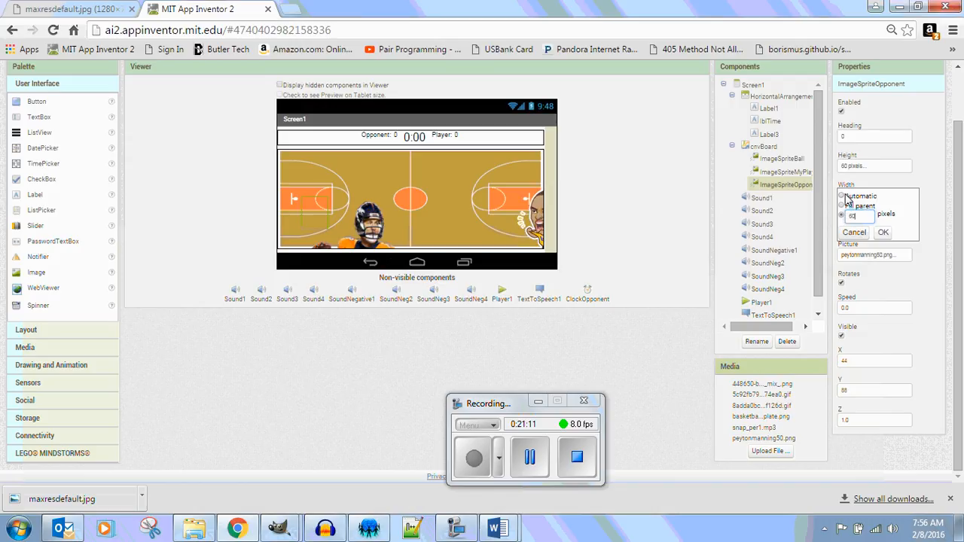
click(883, 234)
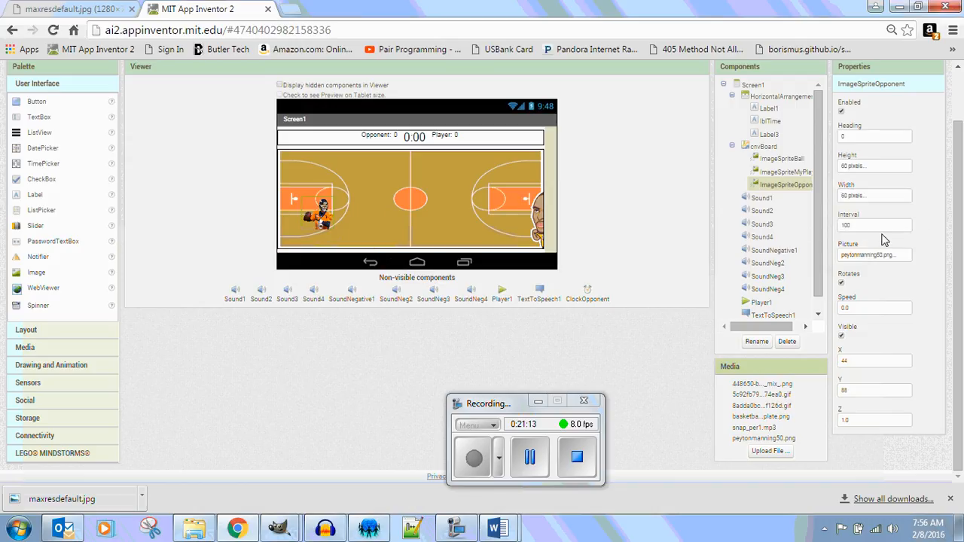
drag(313, 227, 331, 215)
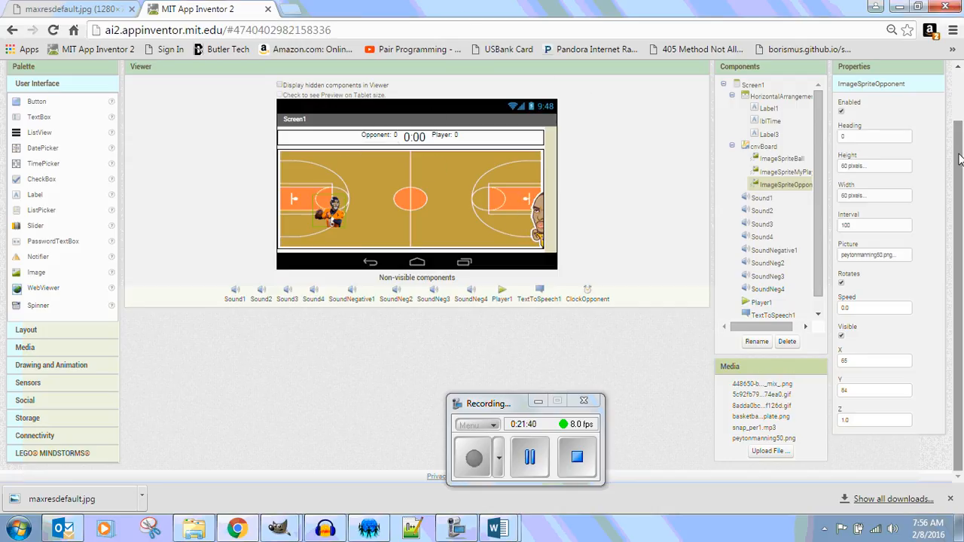
Show the build options for packaging the app, by QR code or by saving the .apk to the computer.
drag(957, 130, 959, 93)
click(221, 76)
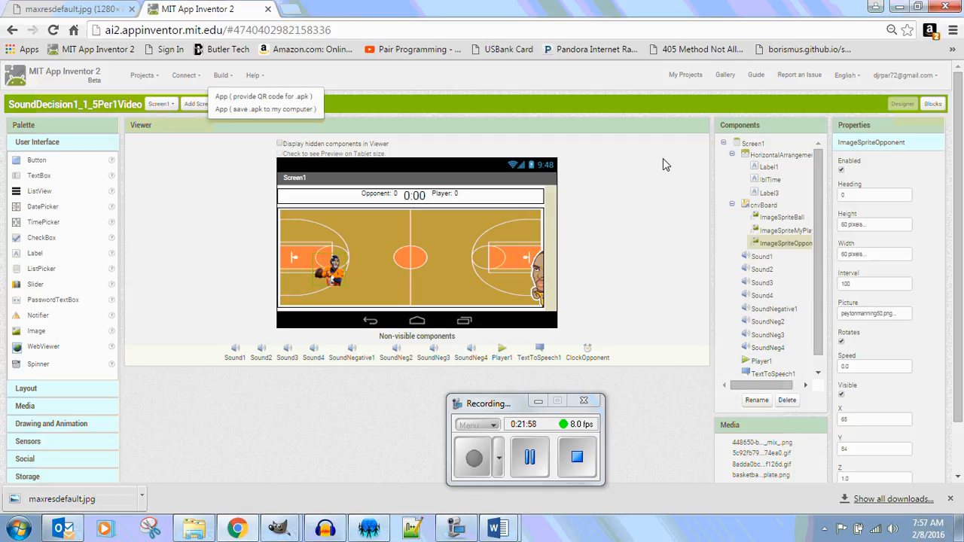
click(222, 78)
click(222, 76)
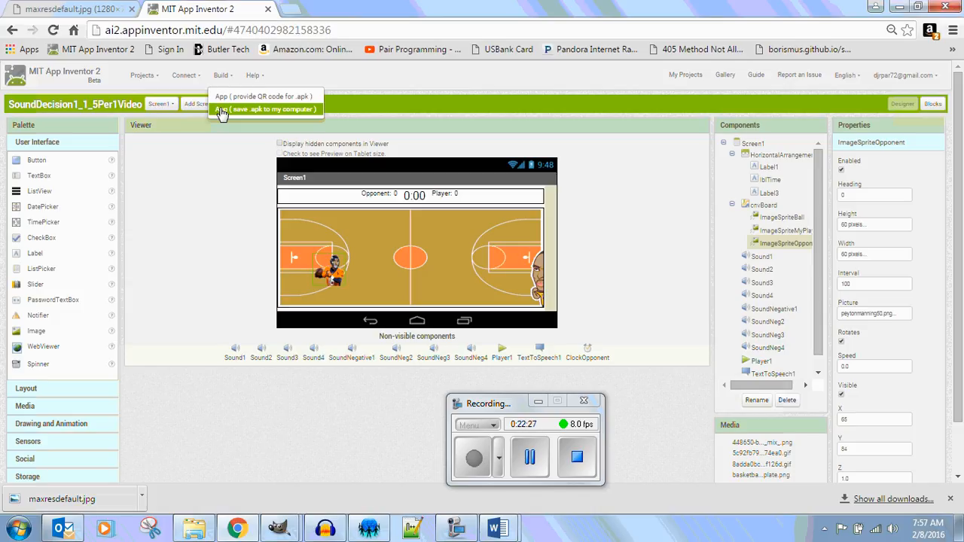
click(220, 76)
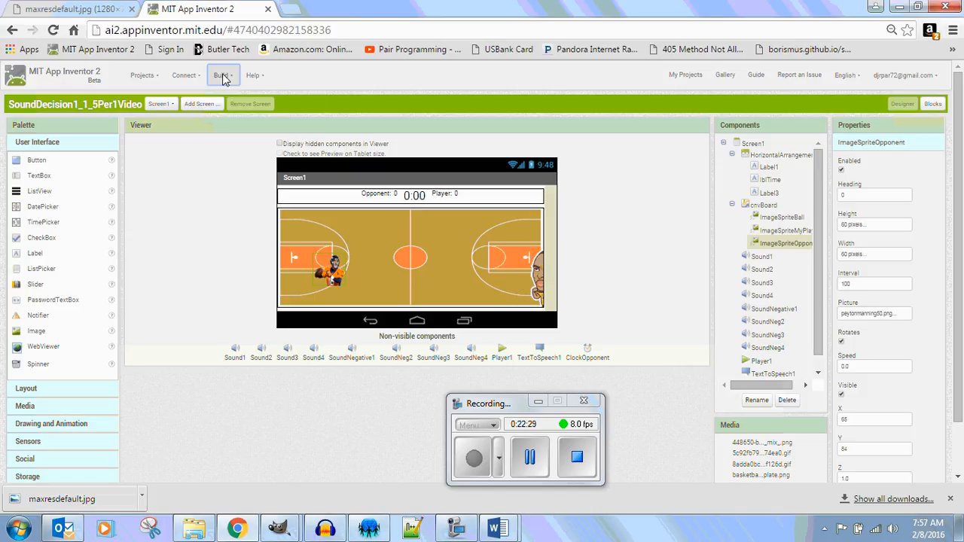
click(222, 77)
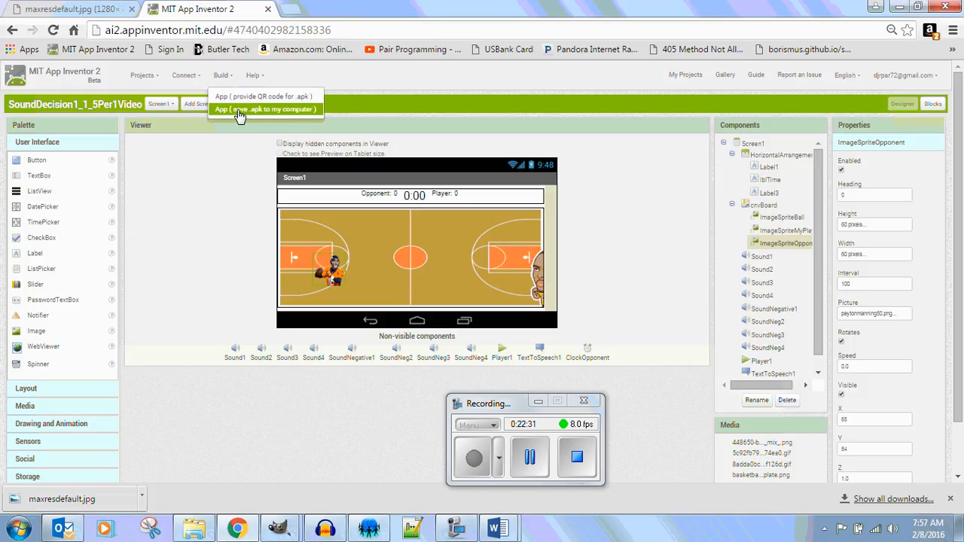